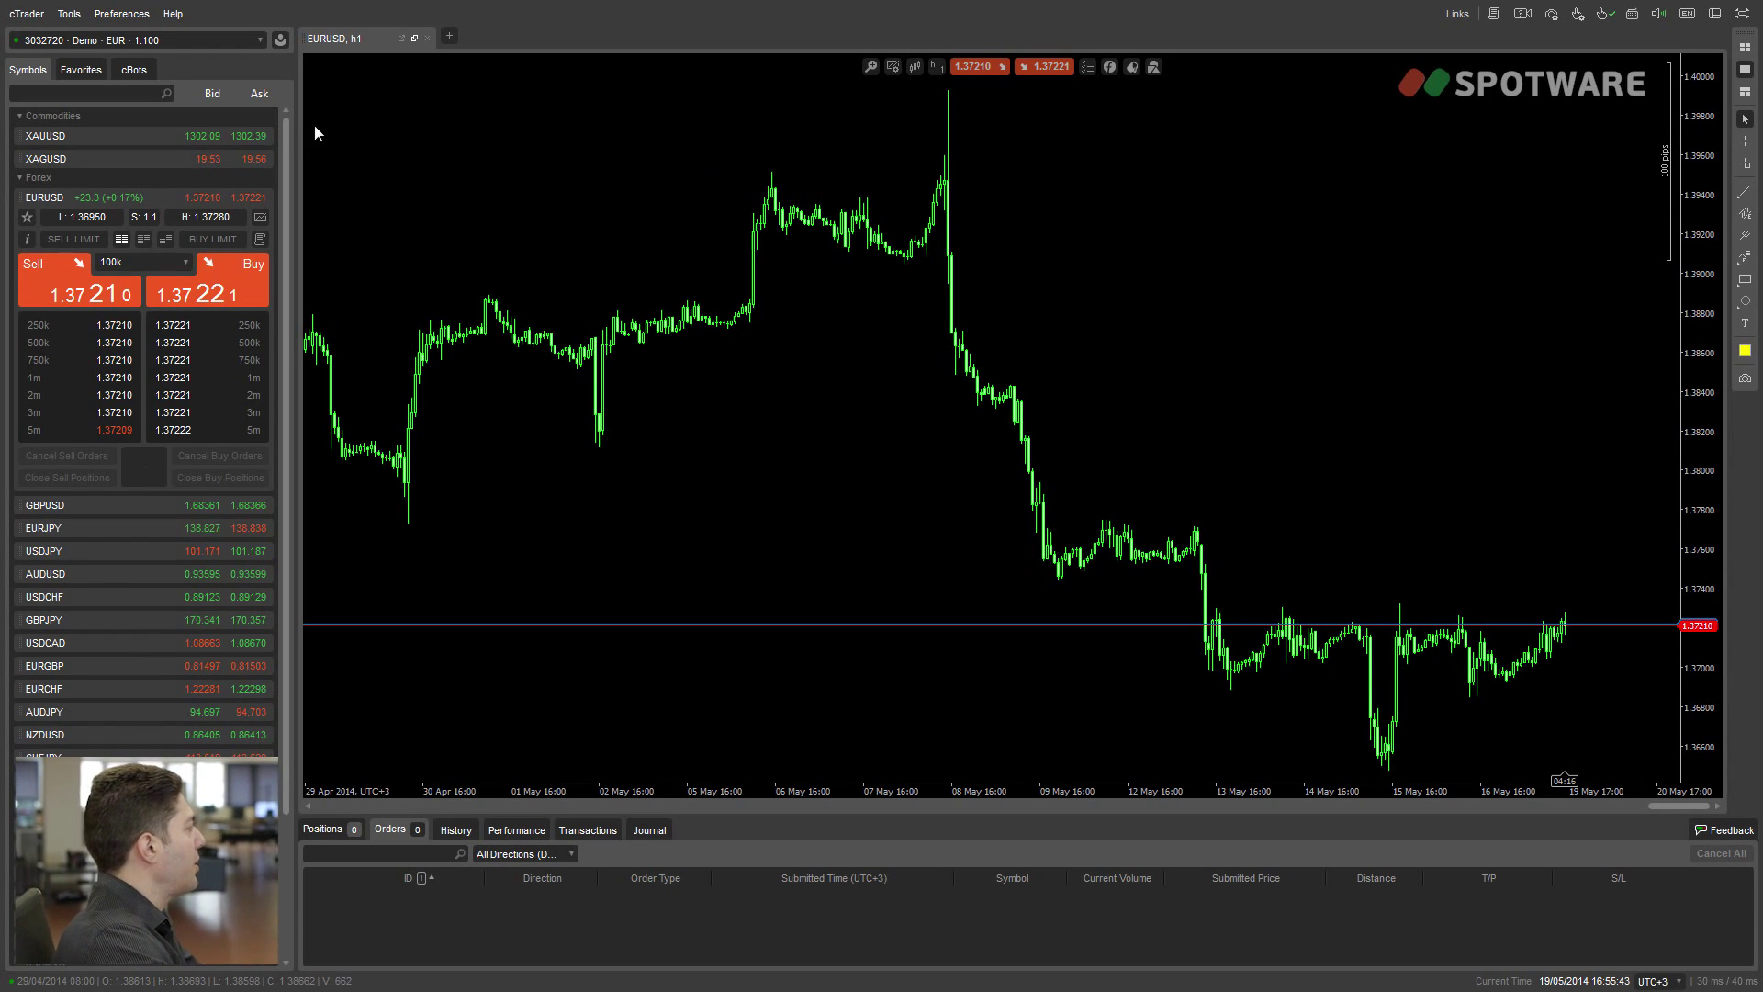
# Step: Add a MACD Crossover to the EURUSD chart with Close source, long cycle 26, short cycle 12 and 9 signal periods
pyautogui.click(1110, 68)
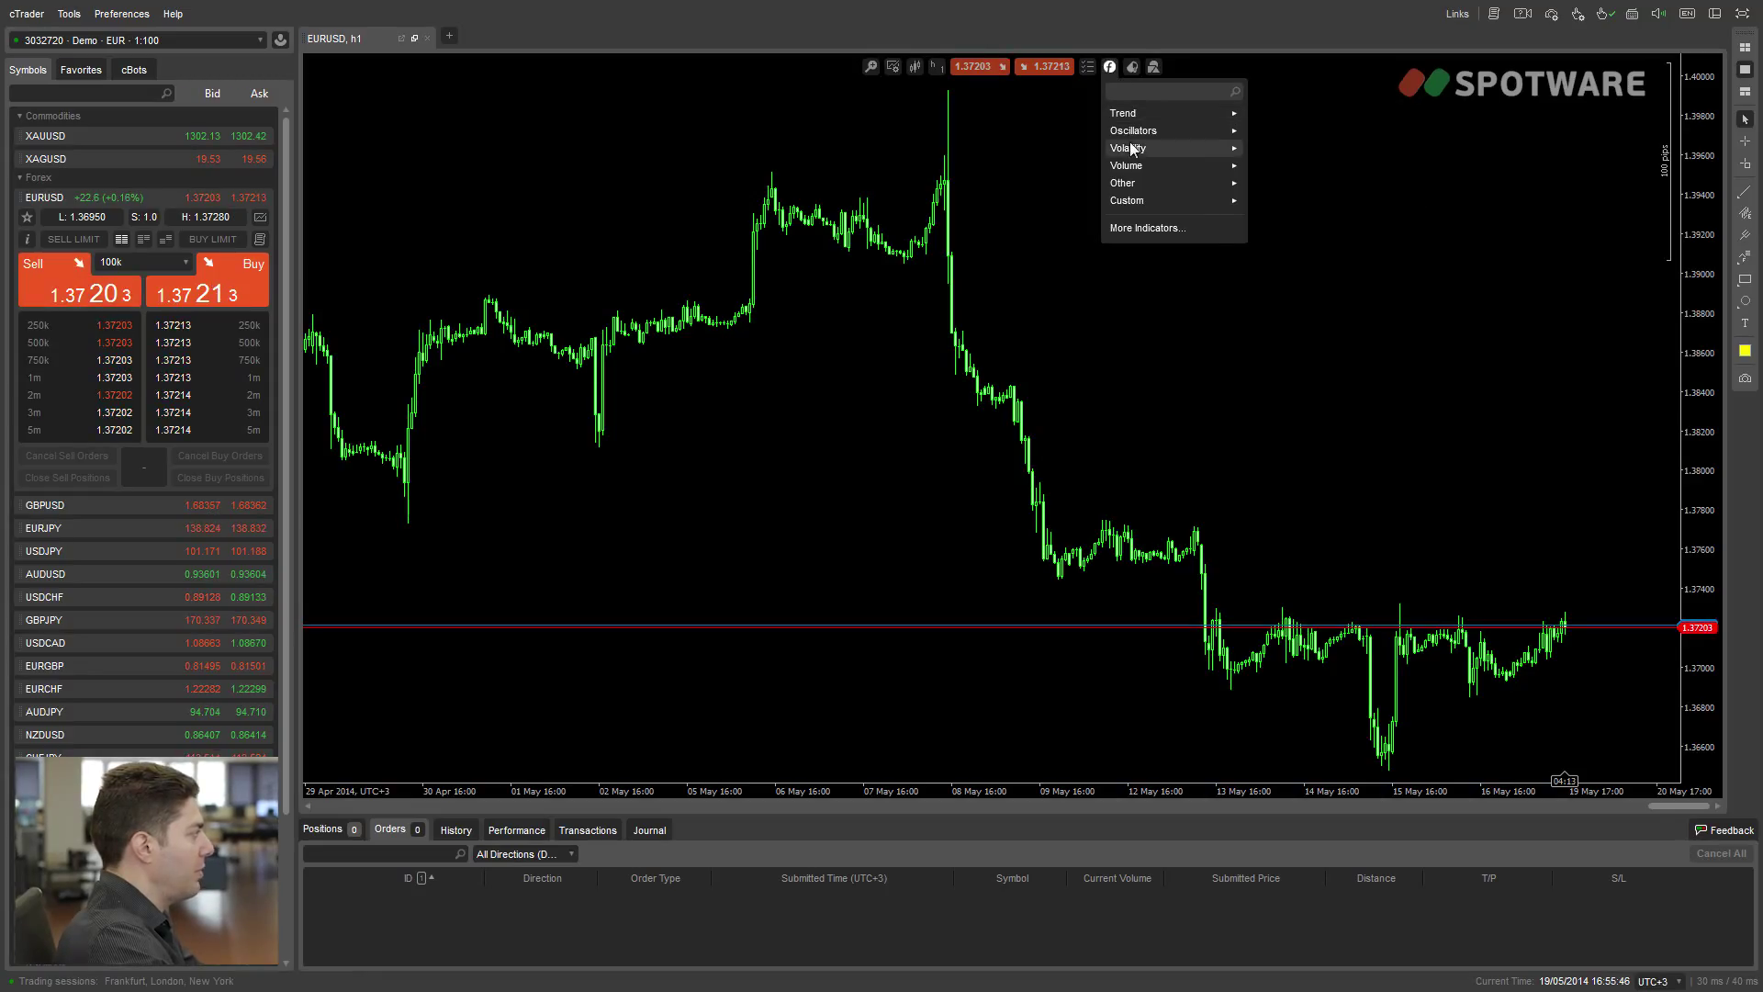
pyautogui.moveTo(1137, 131)
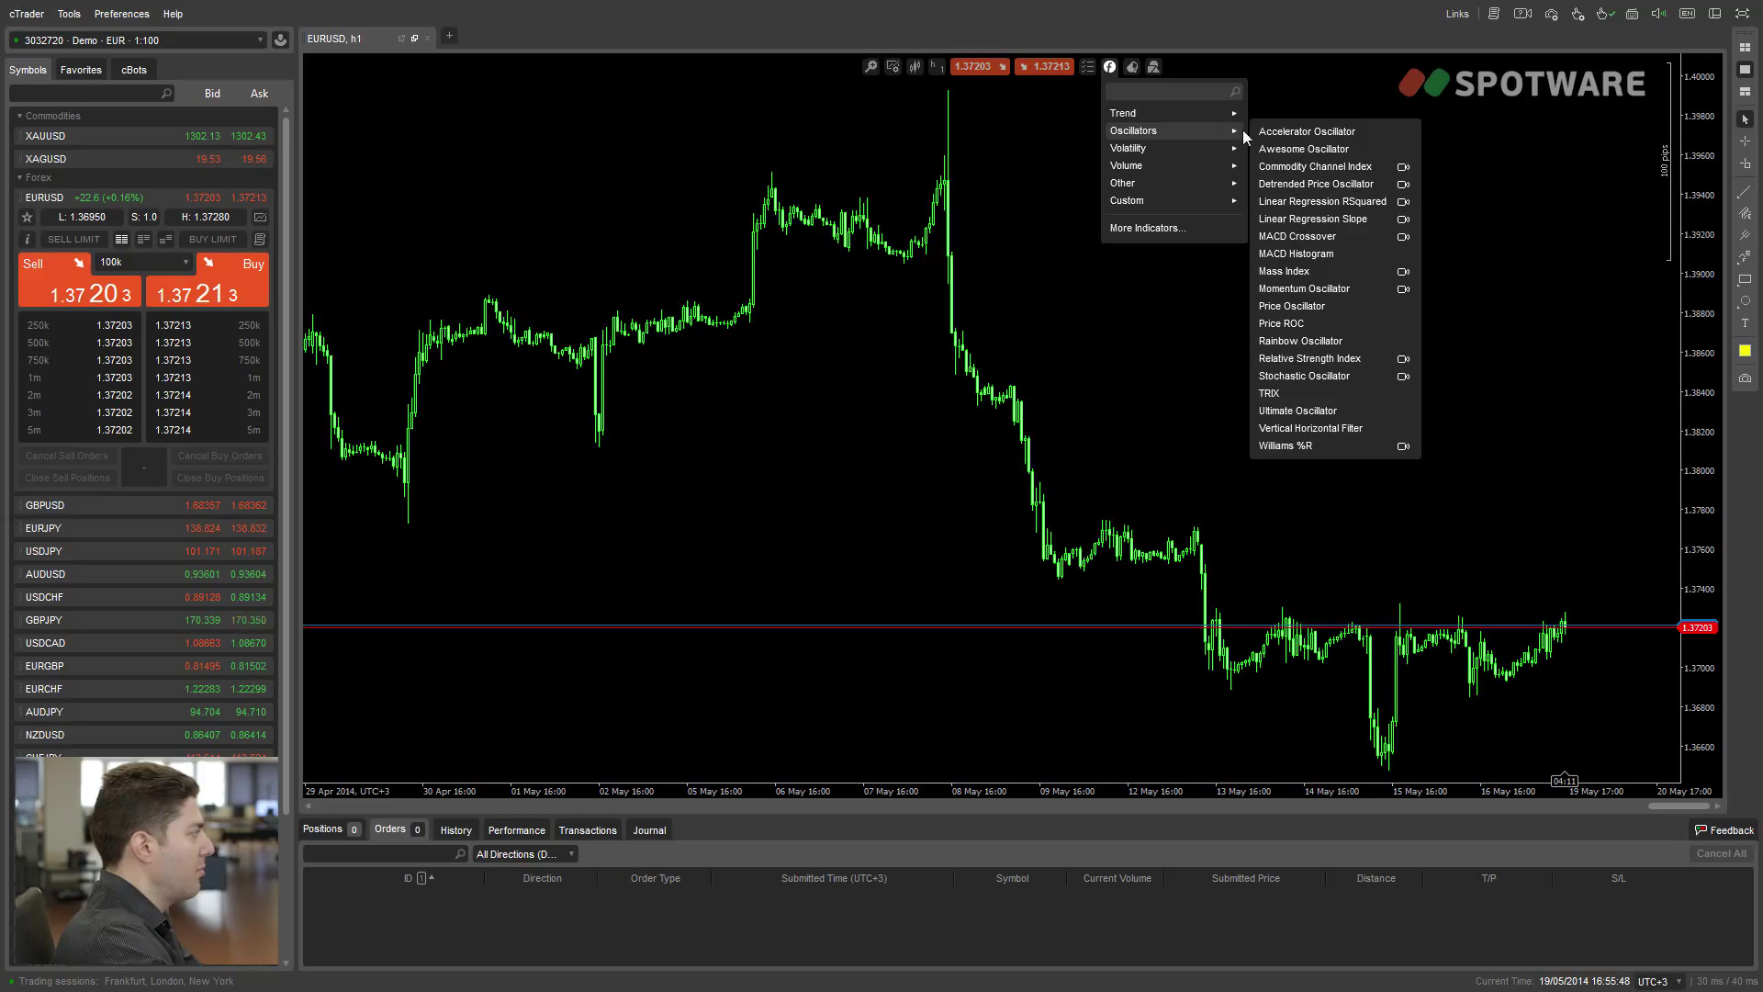
pyautogui.click(1296, 236)
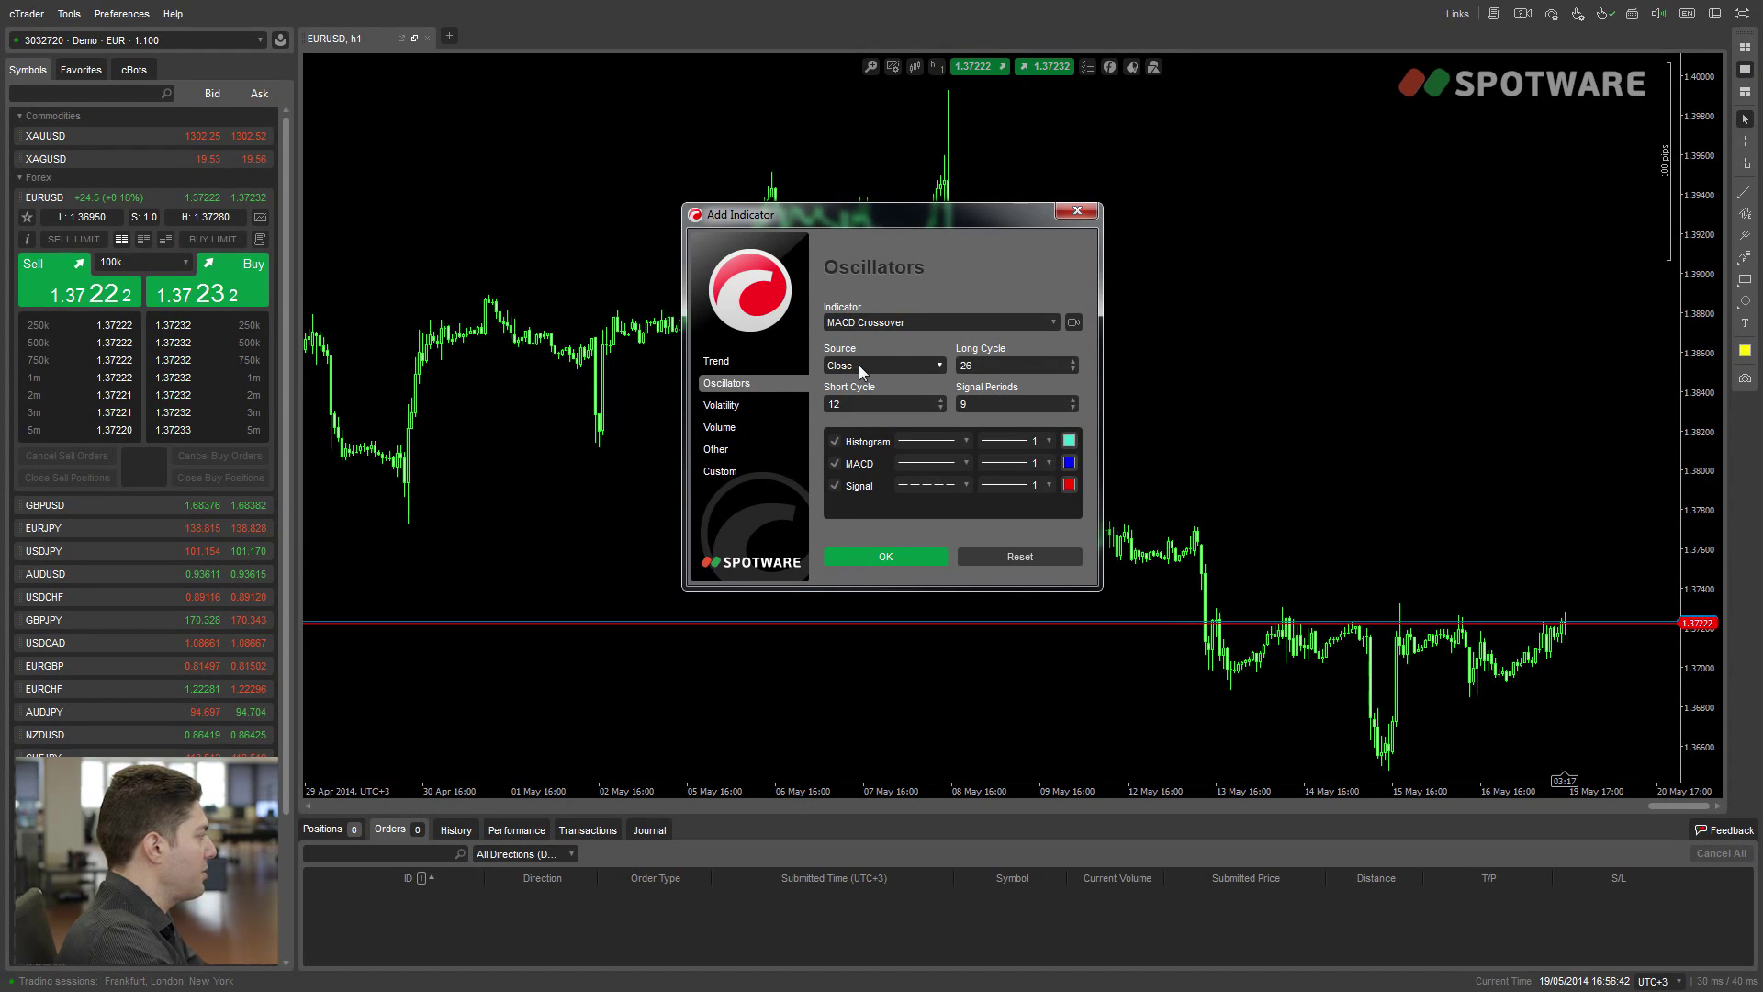
pyautogui.doubleClick(988, 368)
pyautogui.click(988, 368)
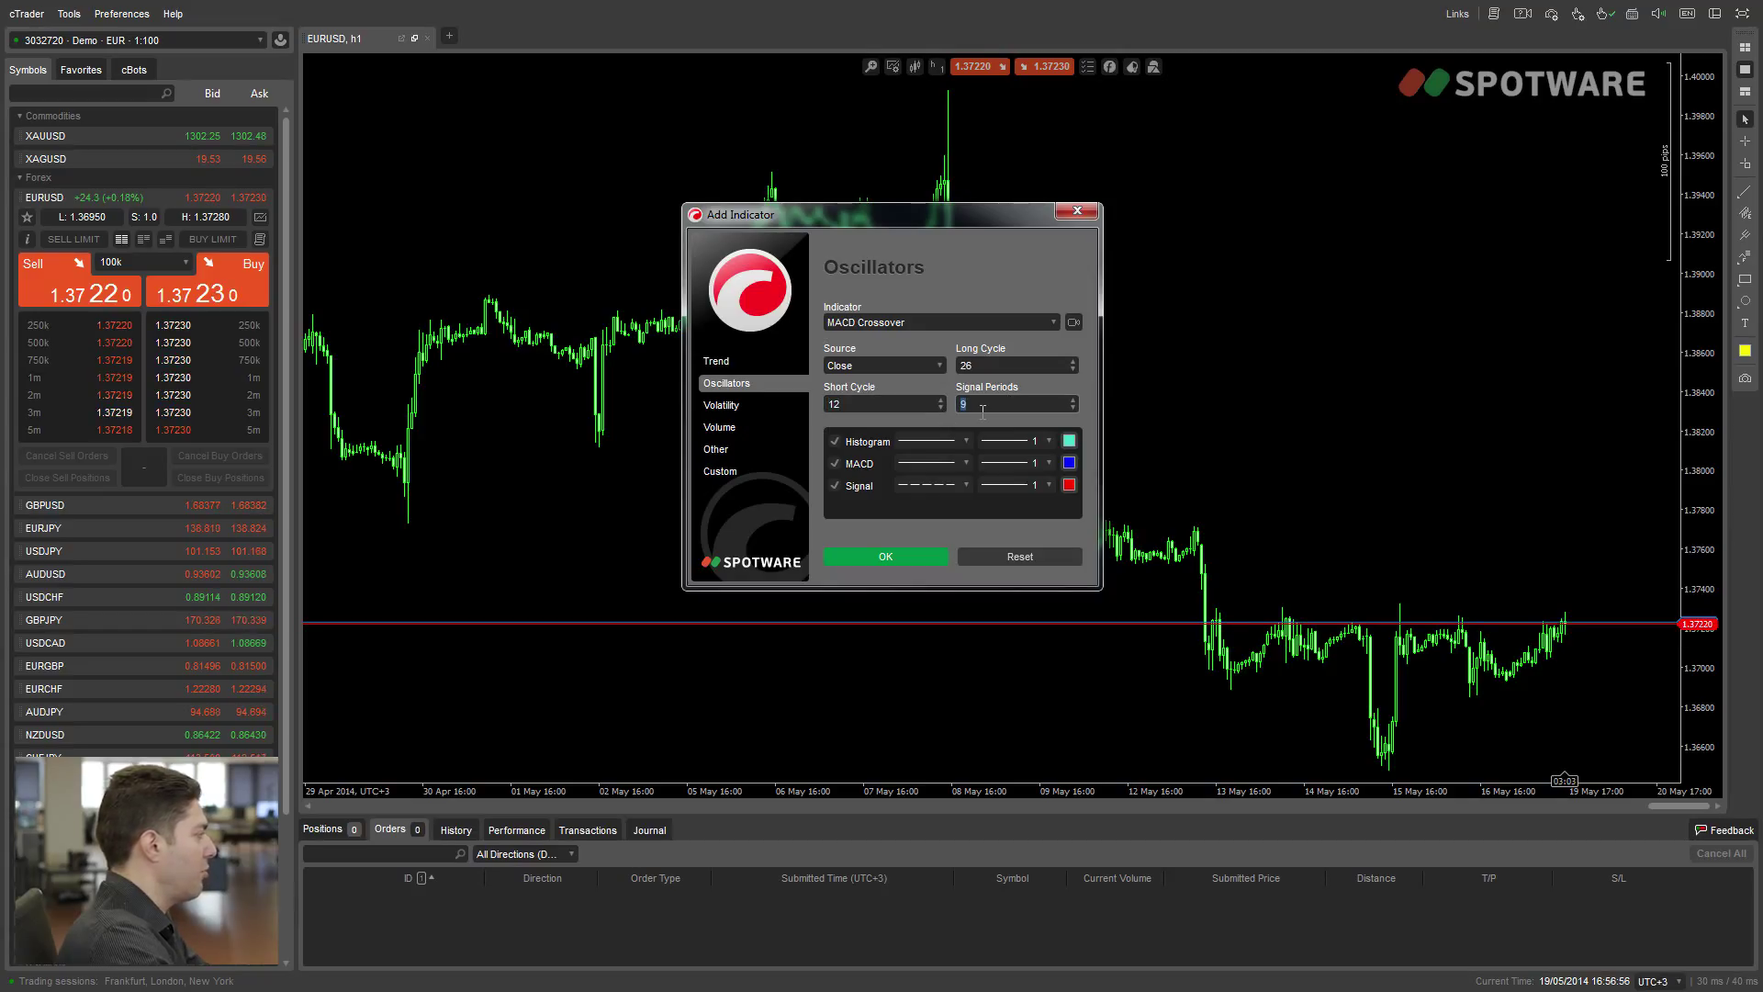
pyautogui.click(901, 559)
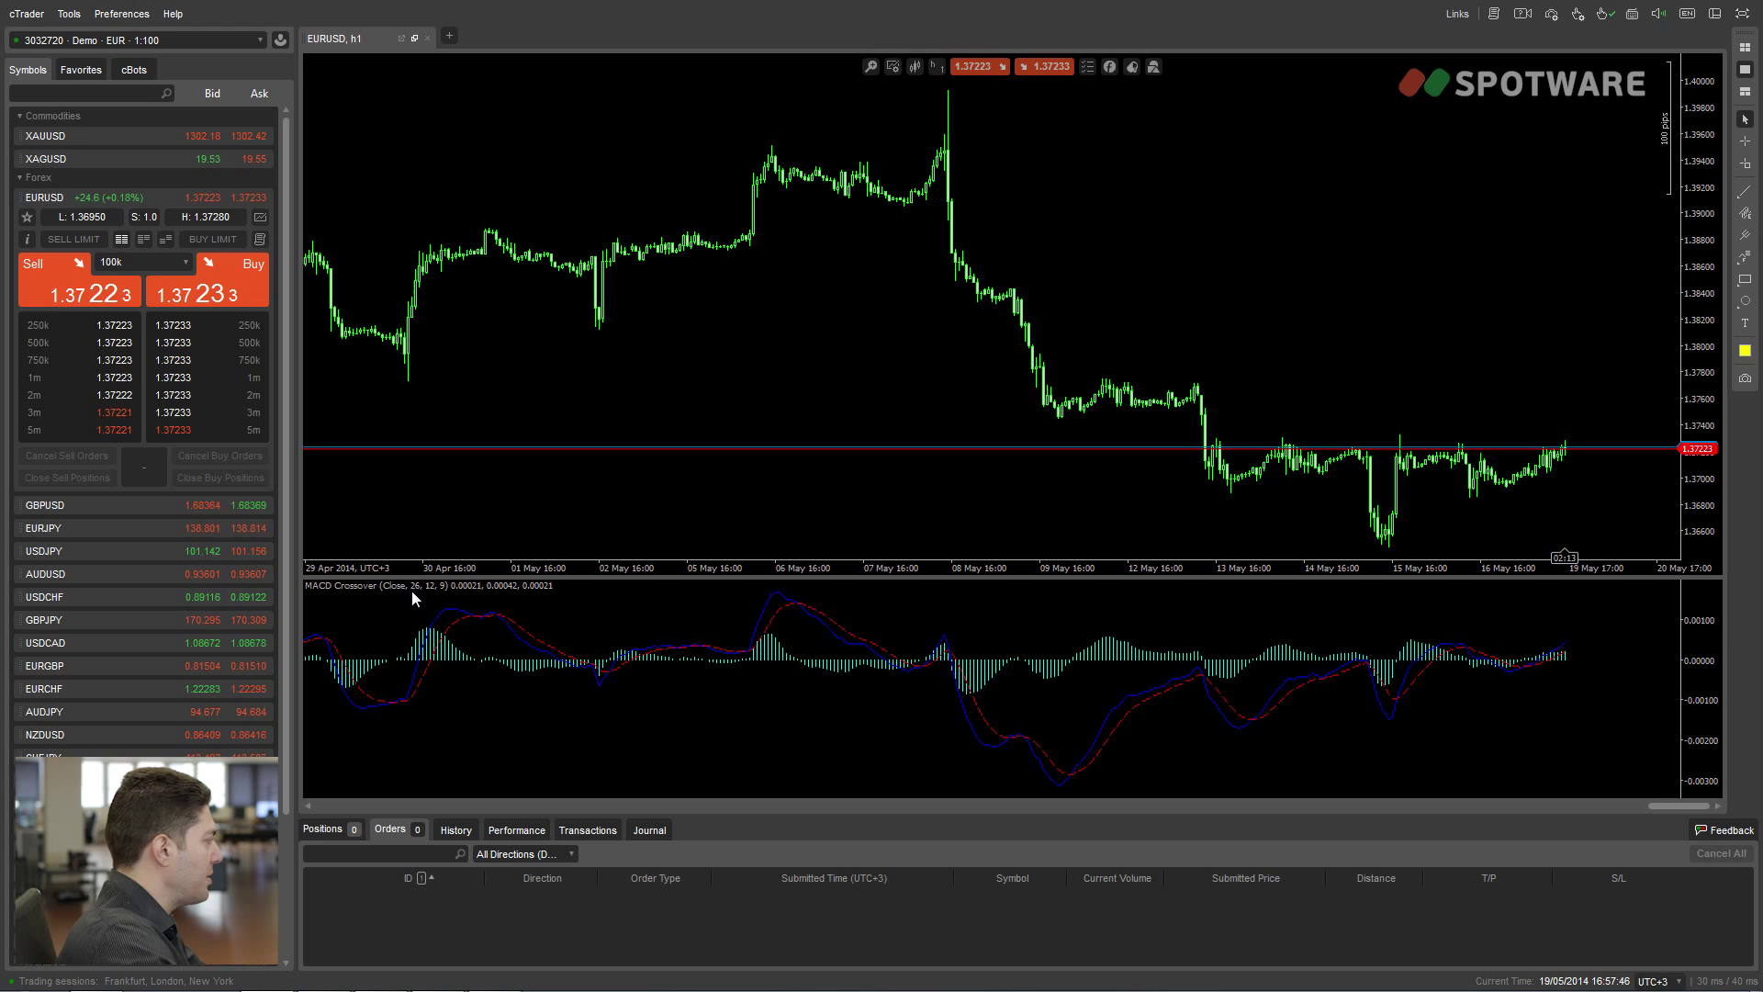
# Step: Add a slow Exponential Moving Average based on Close prices to the chart, keeping its turquoise line colour
pyautogui.click(1087, 66)
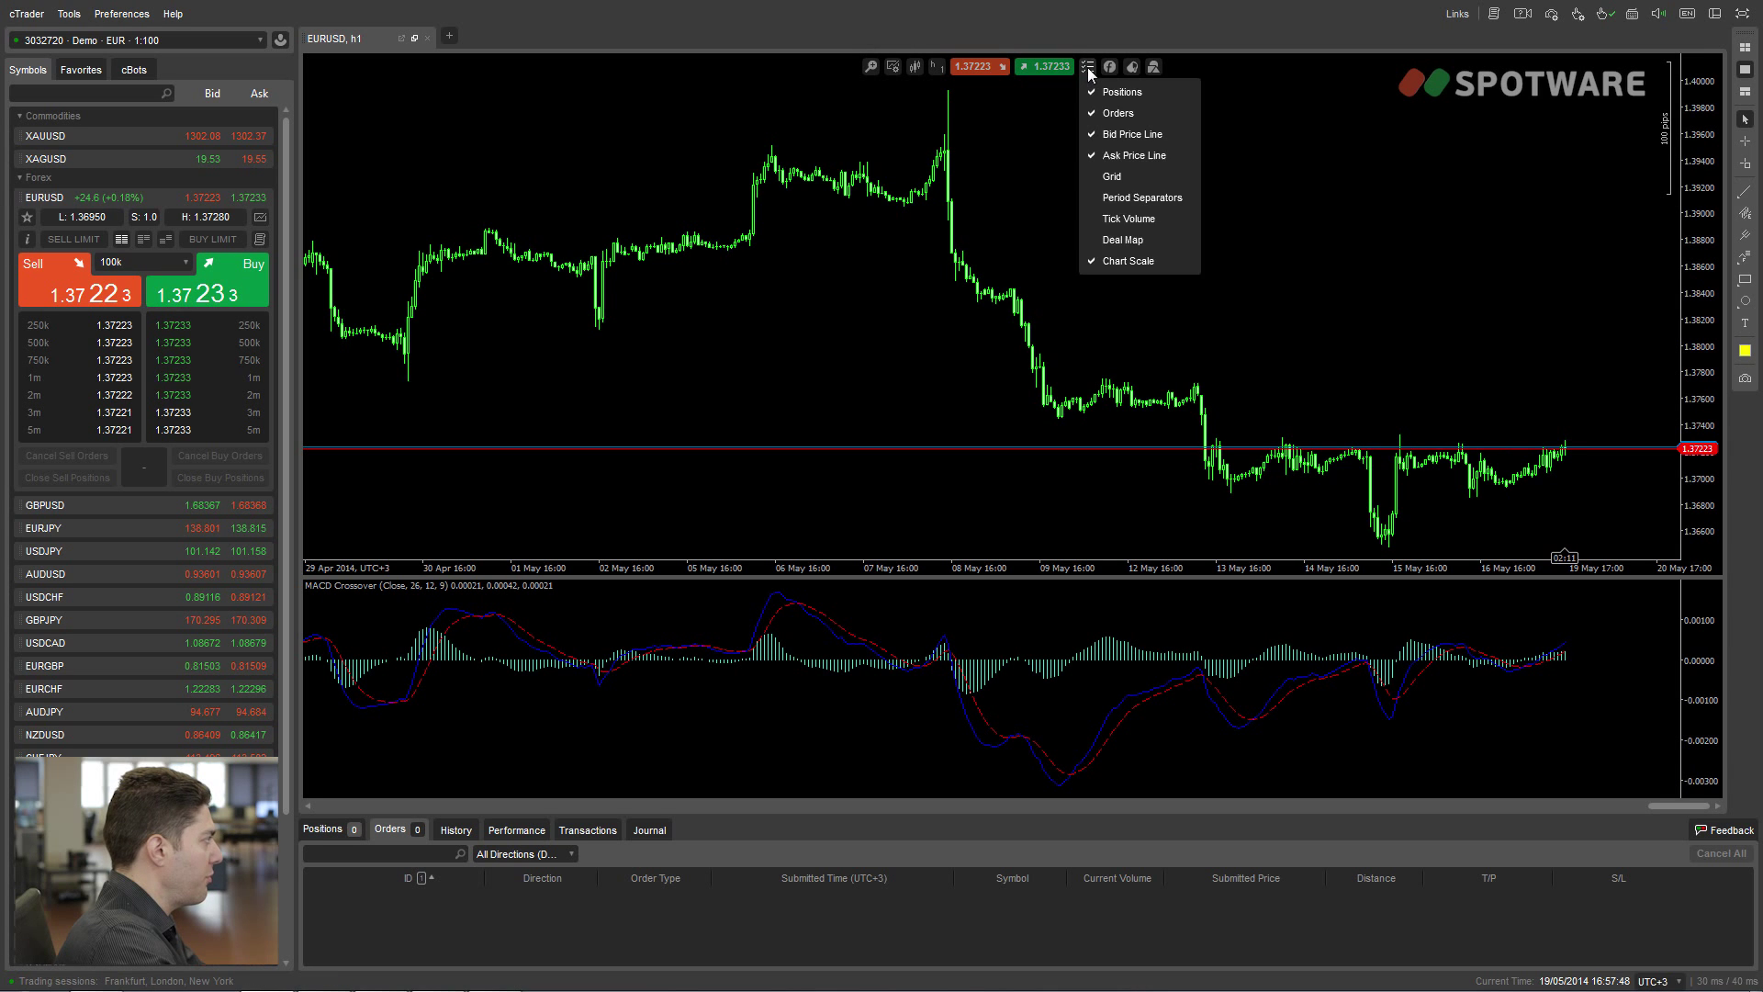
pyautogui.click(1109, 66)
pyautogui.moveTo(1131, 114)
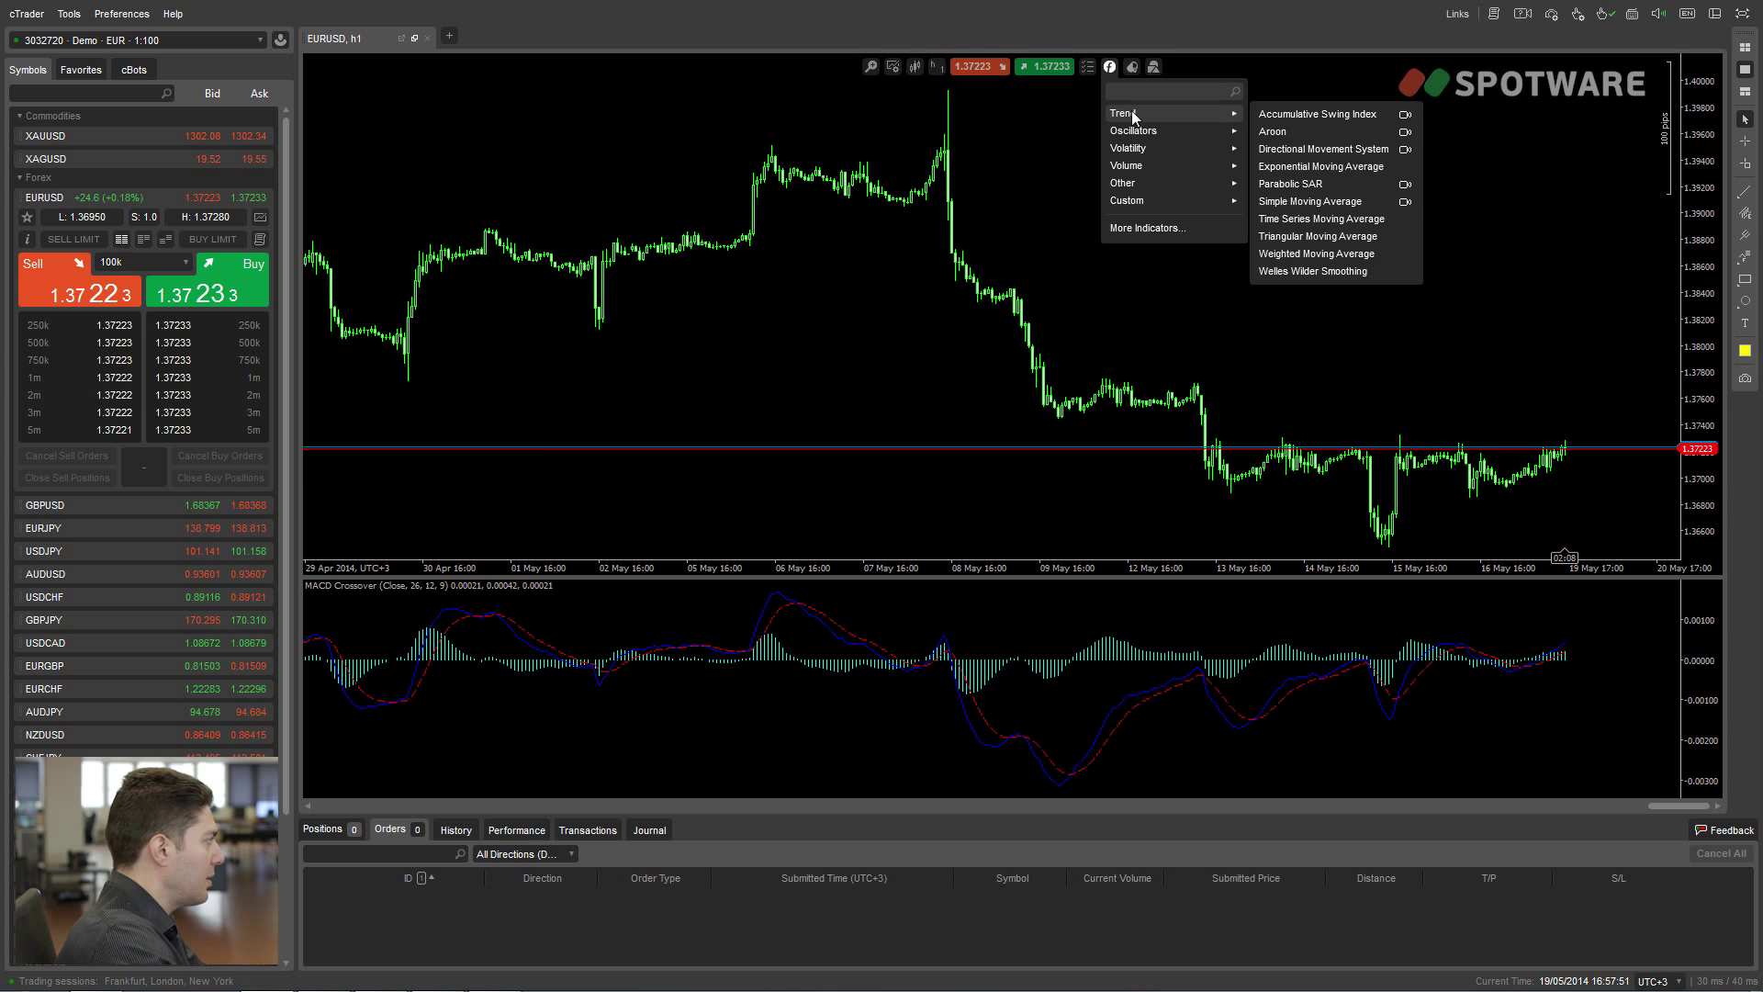
pyautogui.click(1315, 166)
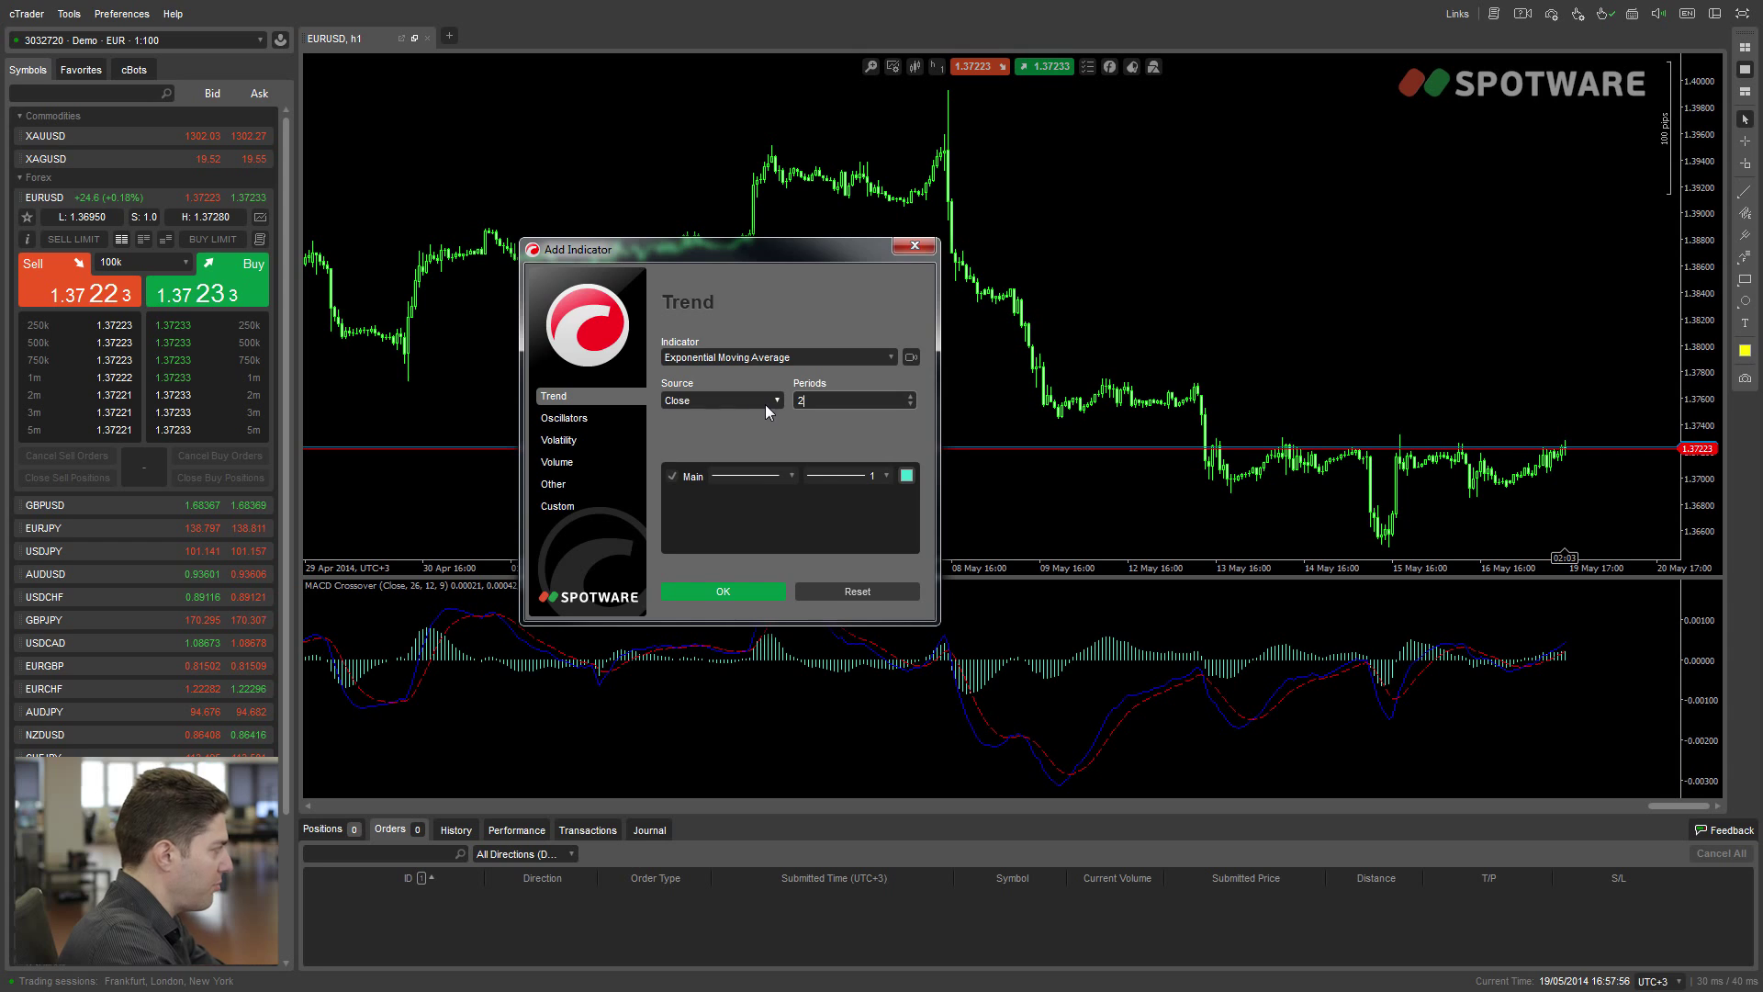
pyautogui.click(746, 595)
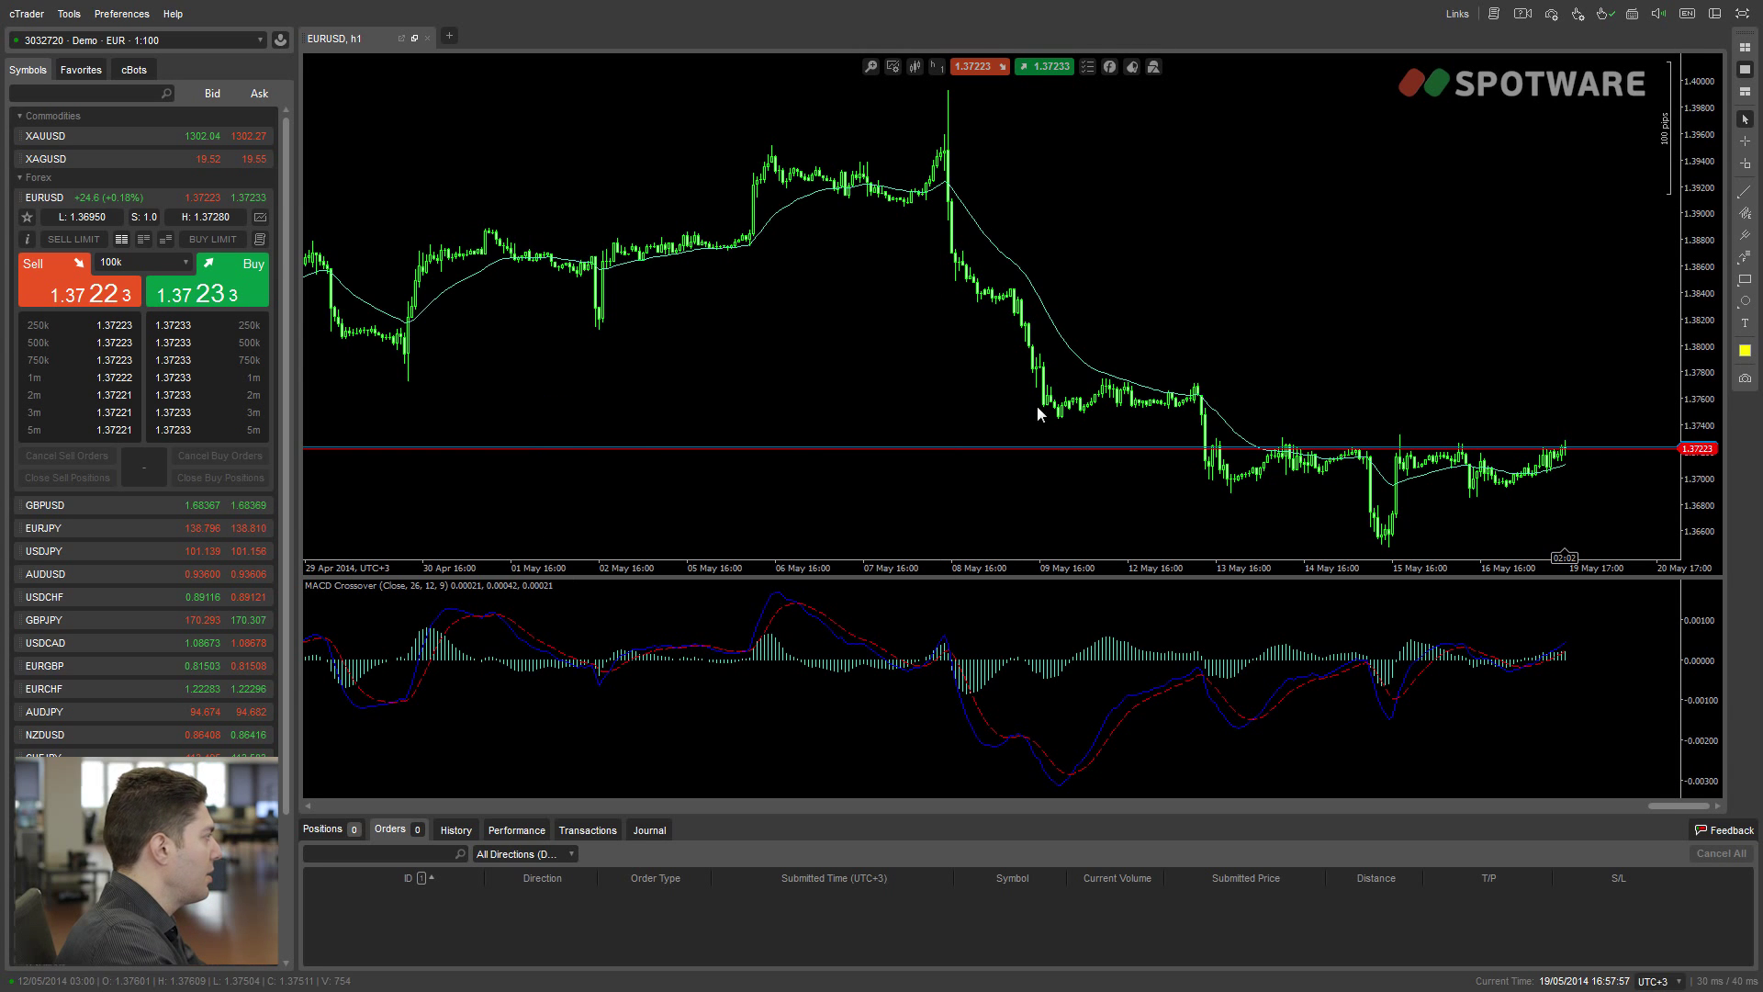
# Step: Add a second Exponential Moving Average with Close source, 12 periods and an orange line to the price chart
pyautogui.click(1110, 66)
pyautogui.moveTo(1238, 110)
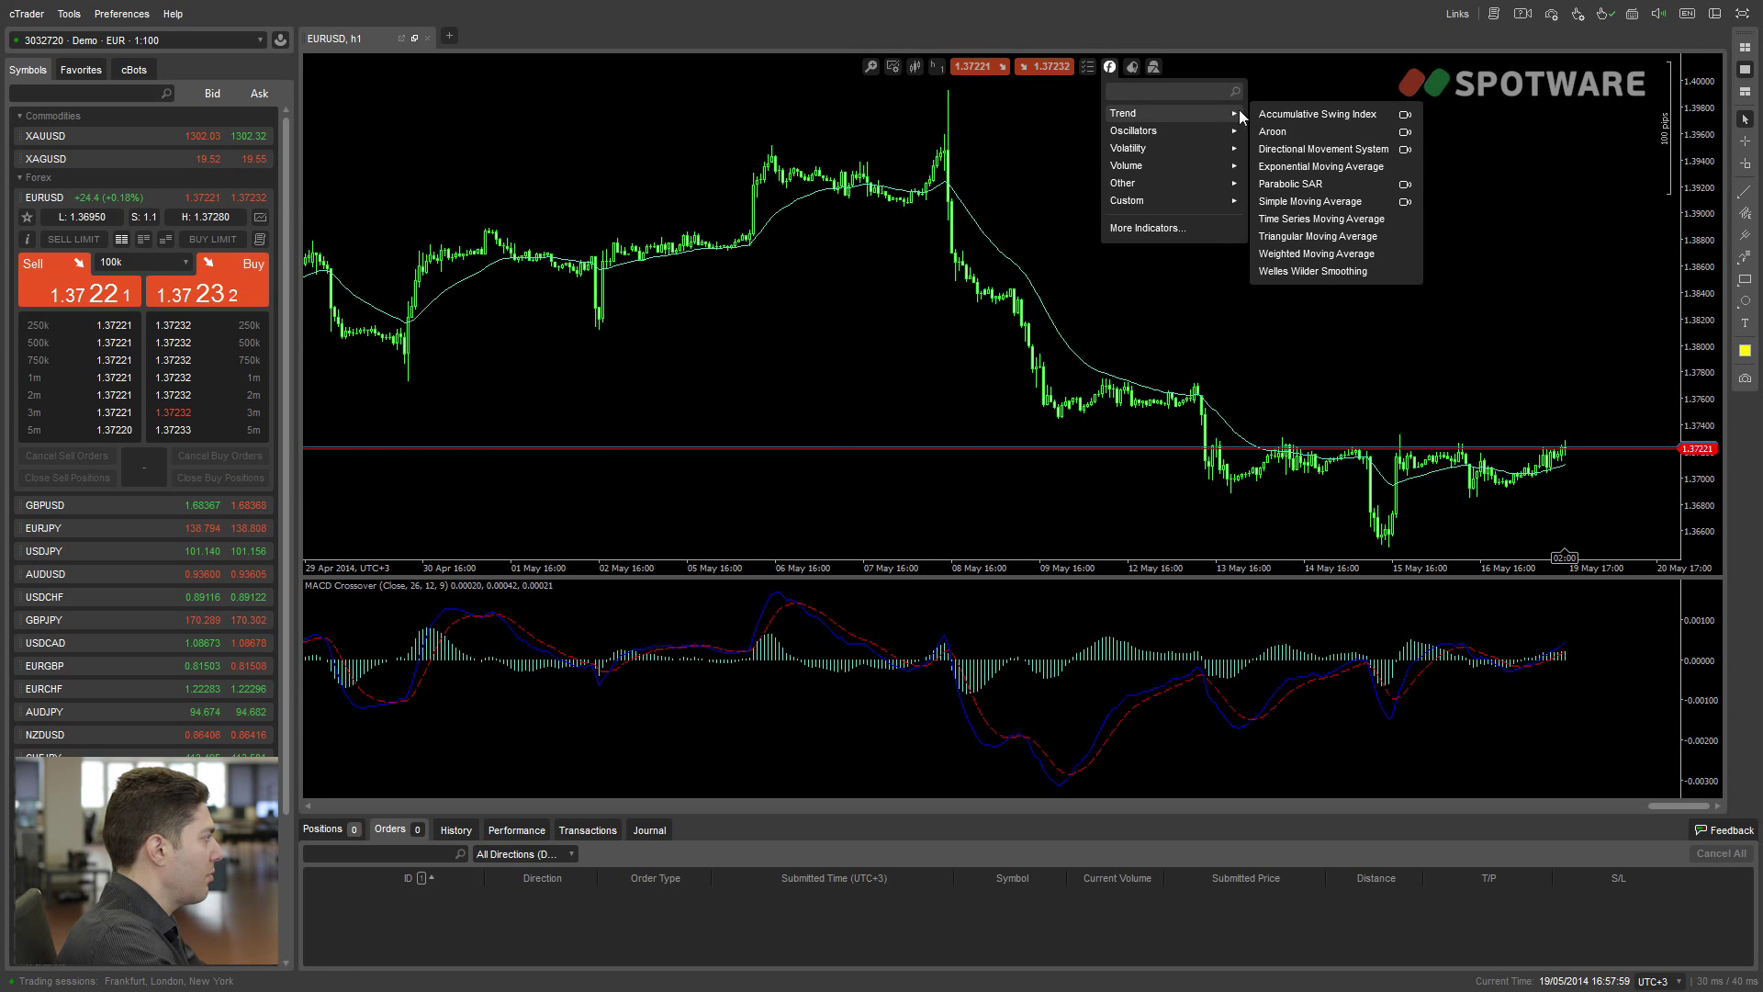
pyautogui.click(1297, 167)
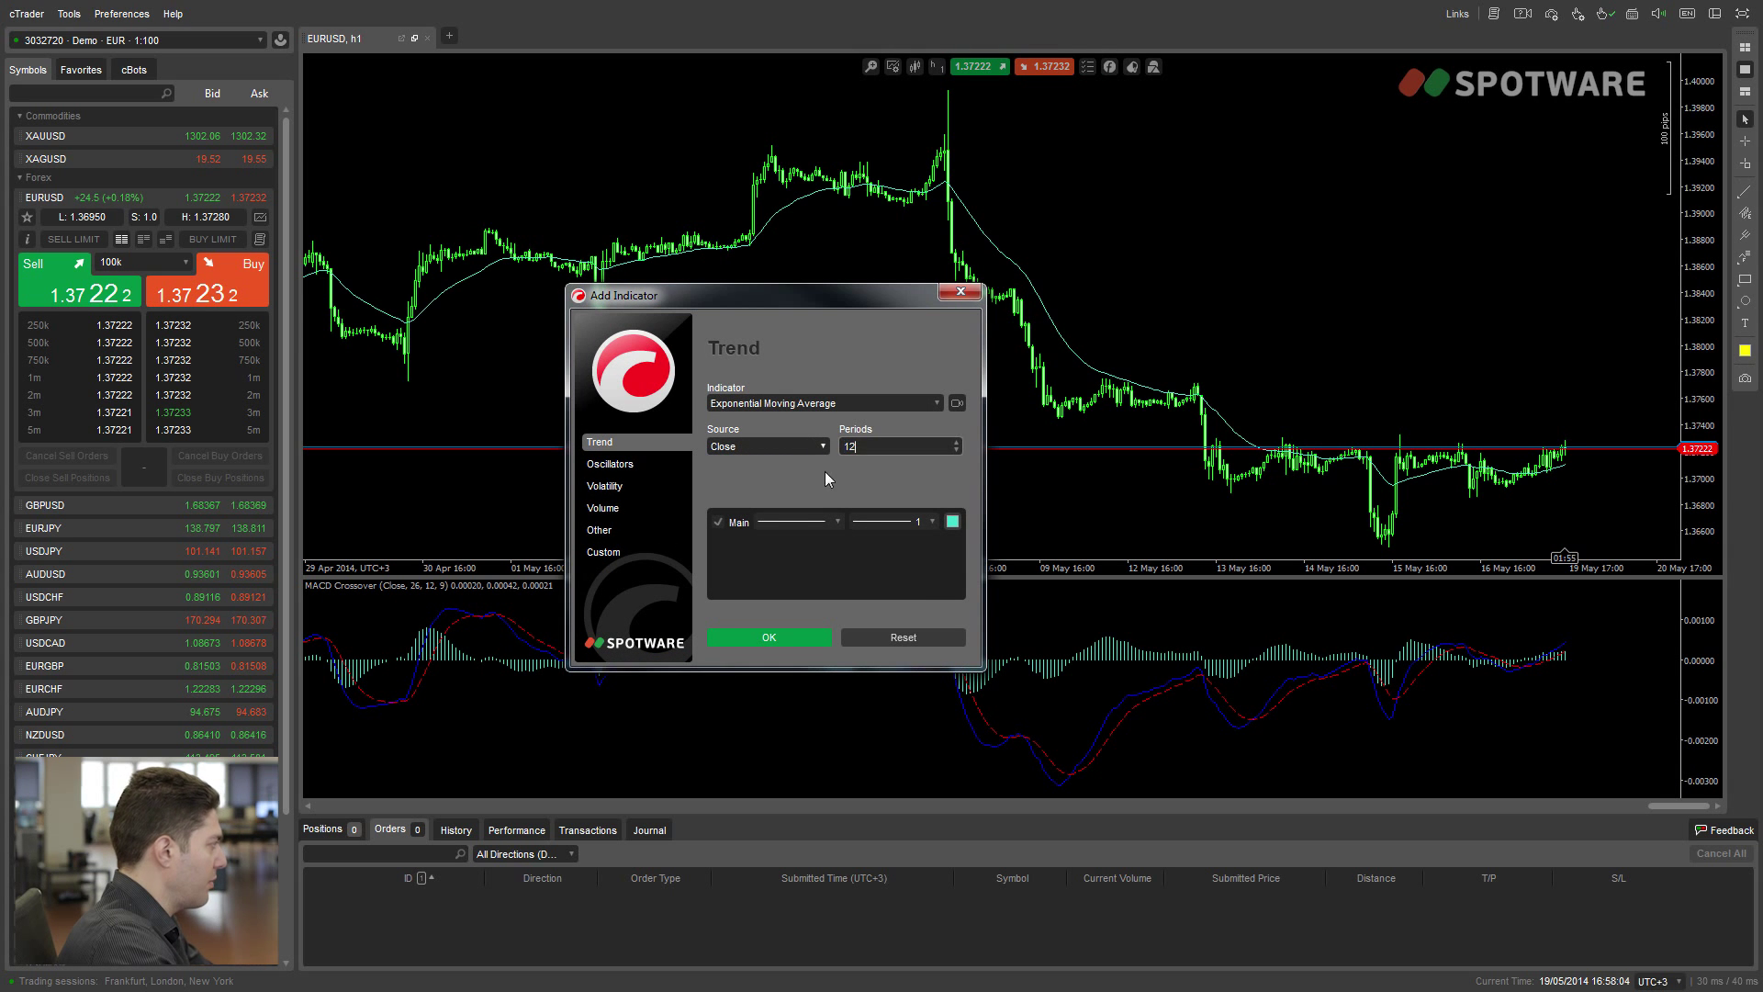
pyautogui.click(951, 521)
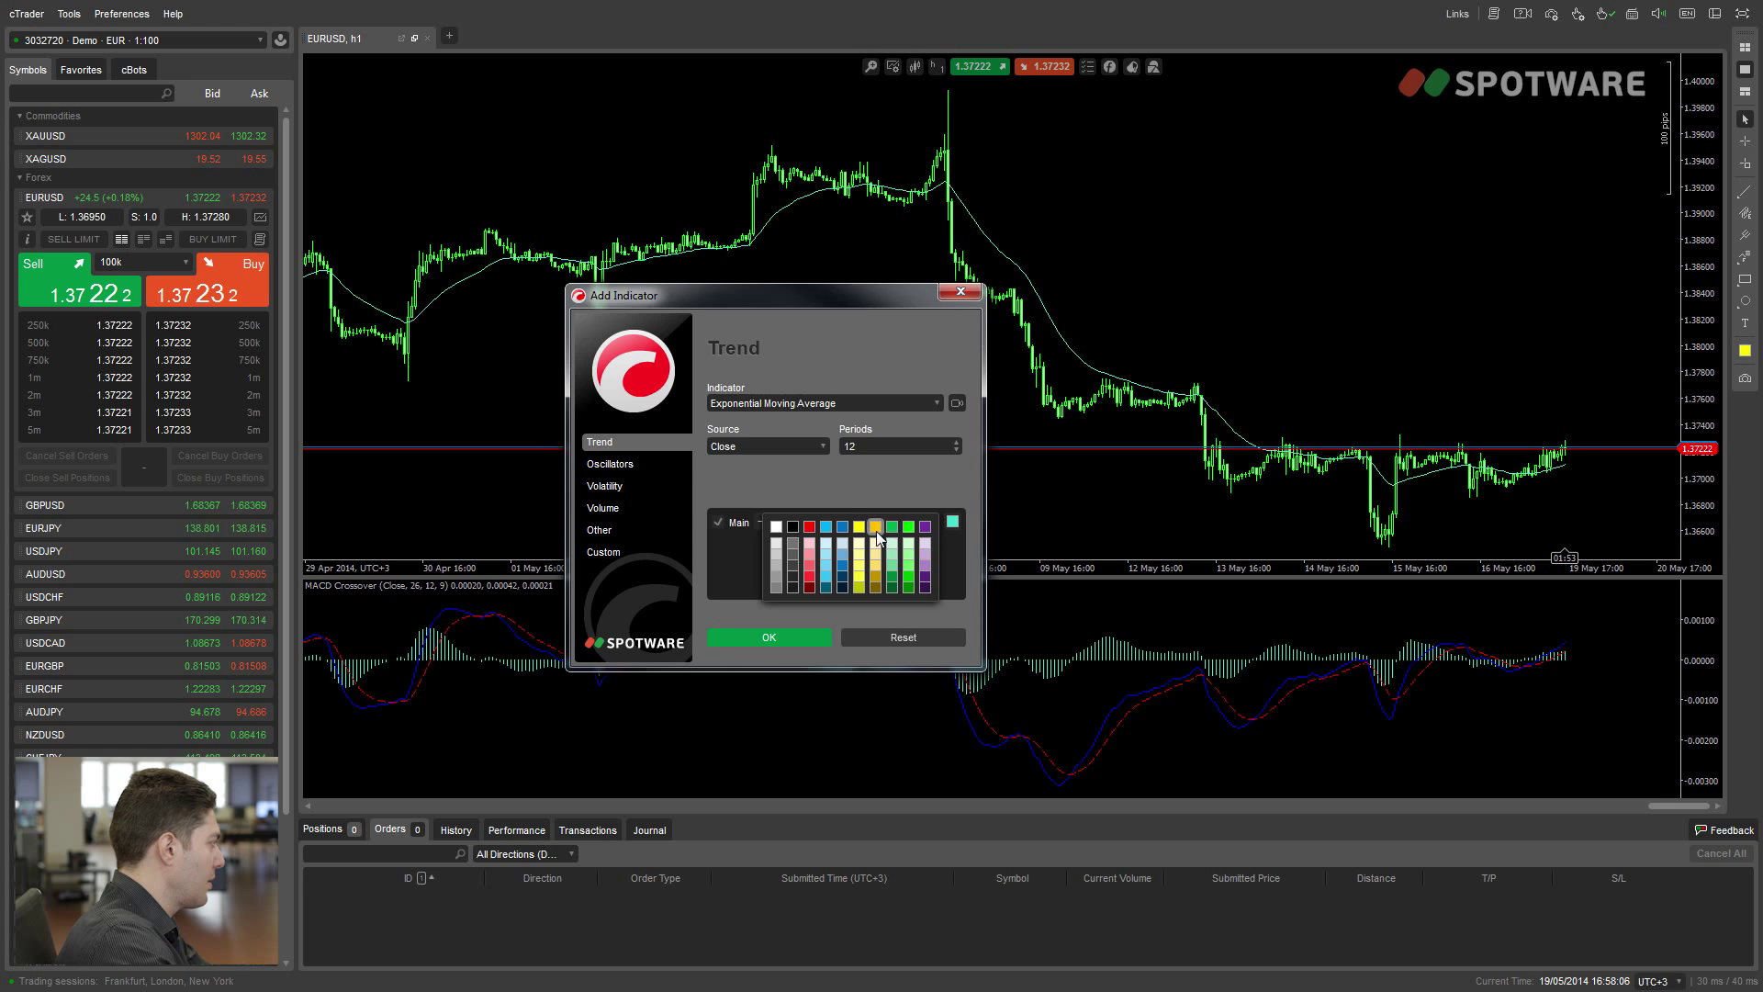
pyautogui.click(761, 634)
pyautogui.middleClick(978, 299)
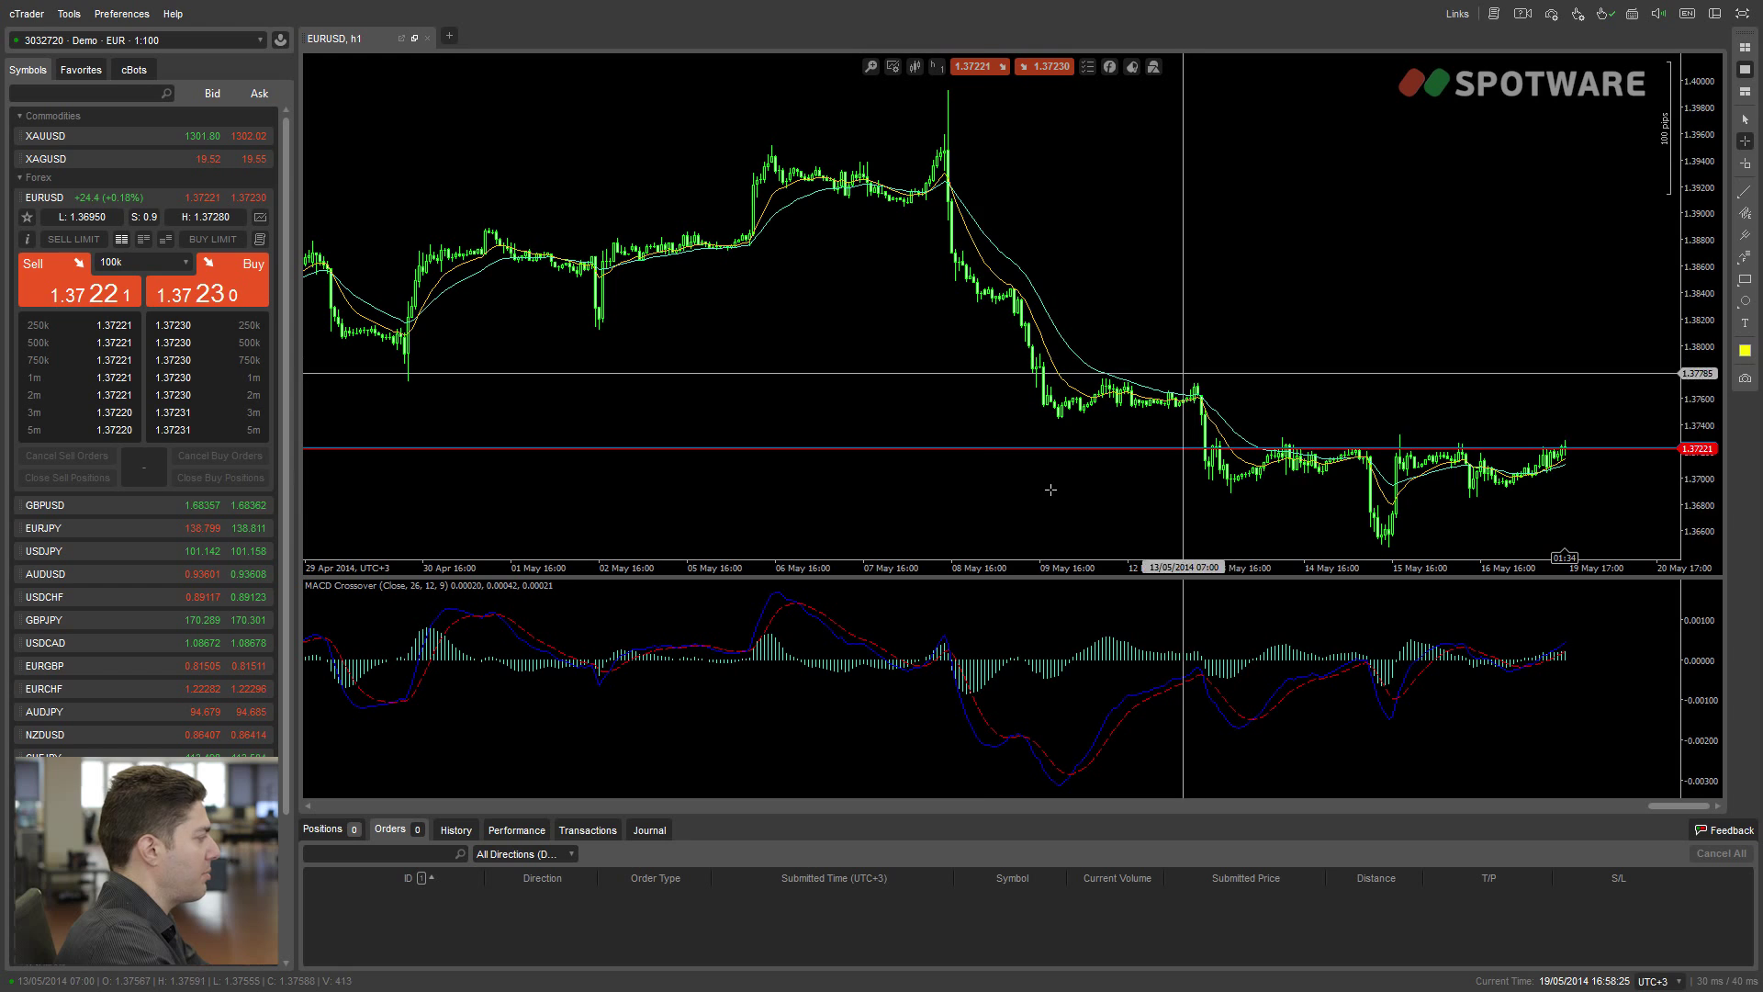
pyautogui.press('Escape')
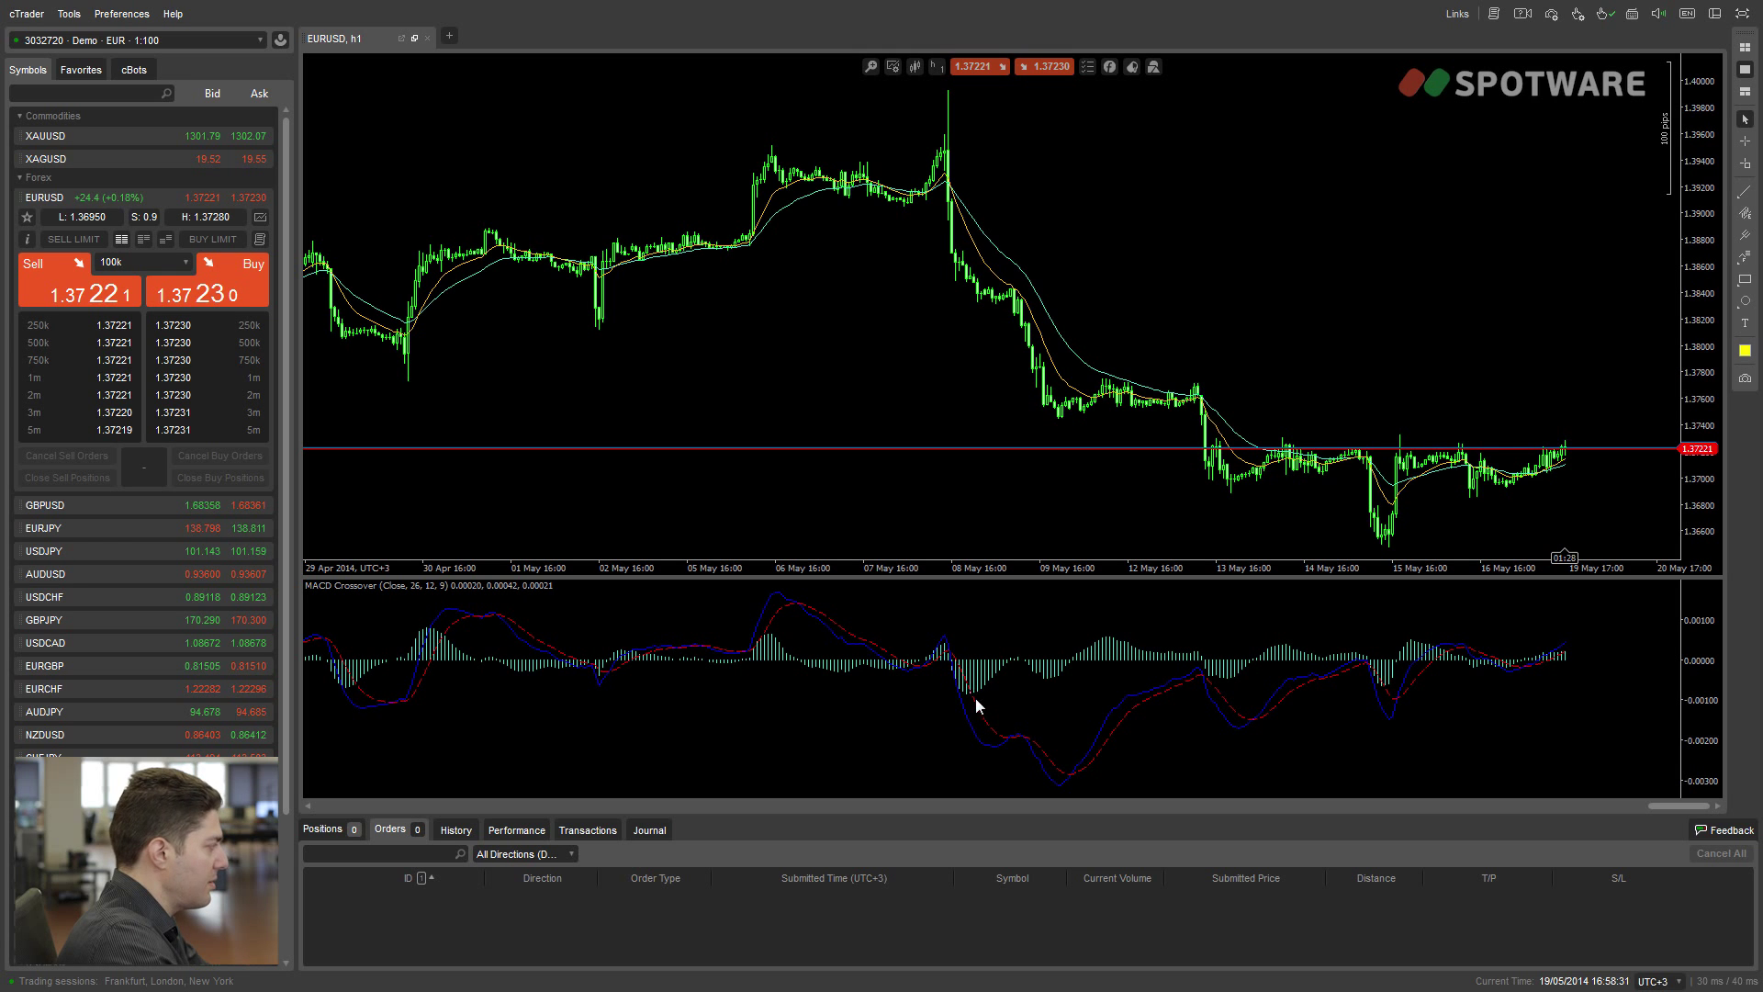
# Step: Try 5 signal periods on the MACD Crossover and restore the setting to 9
pyautogui.doubleClick(1005, 675)
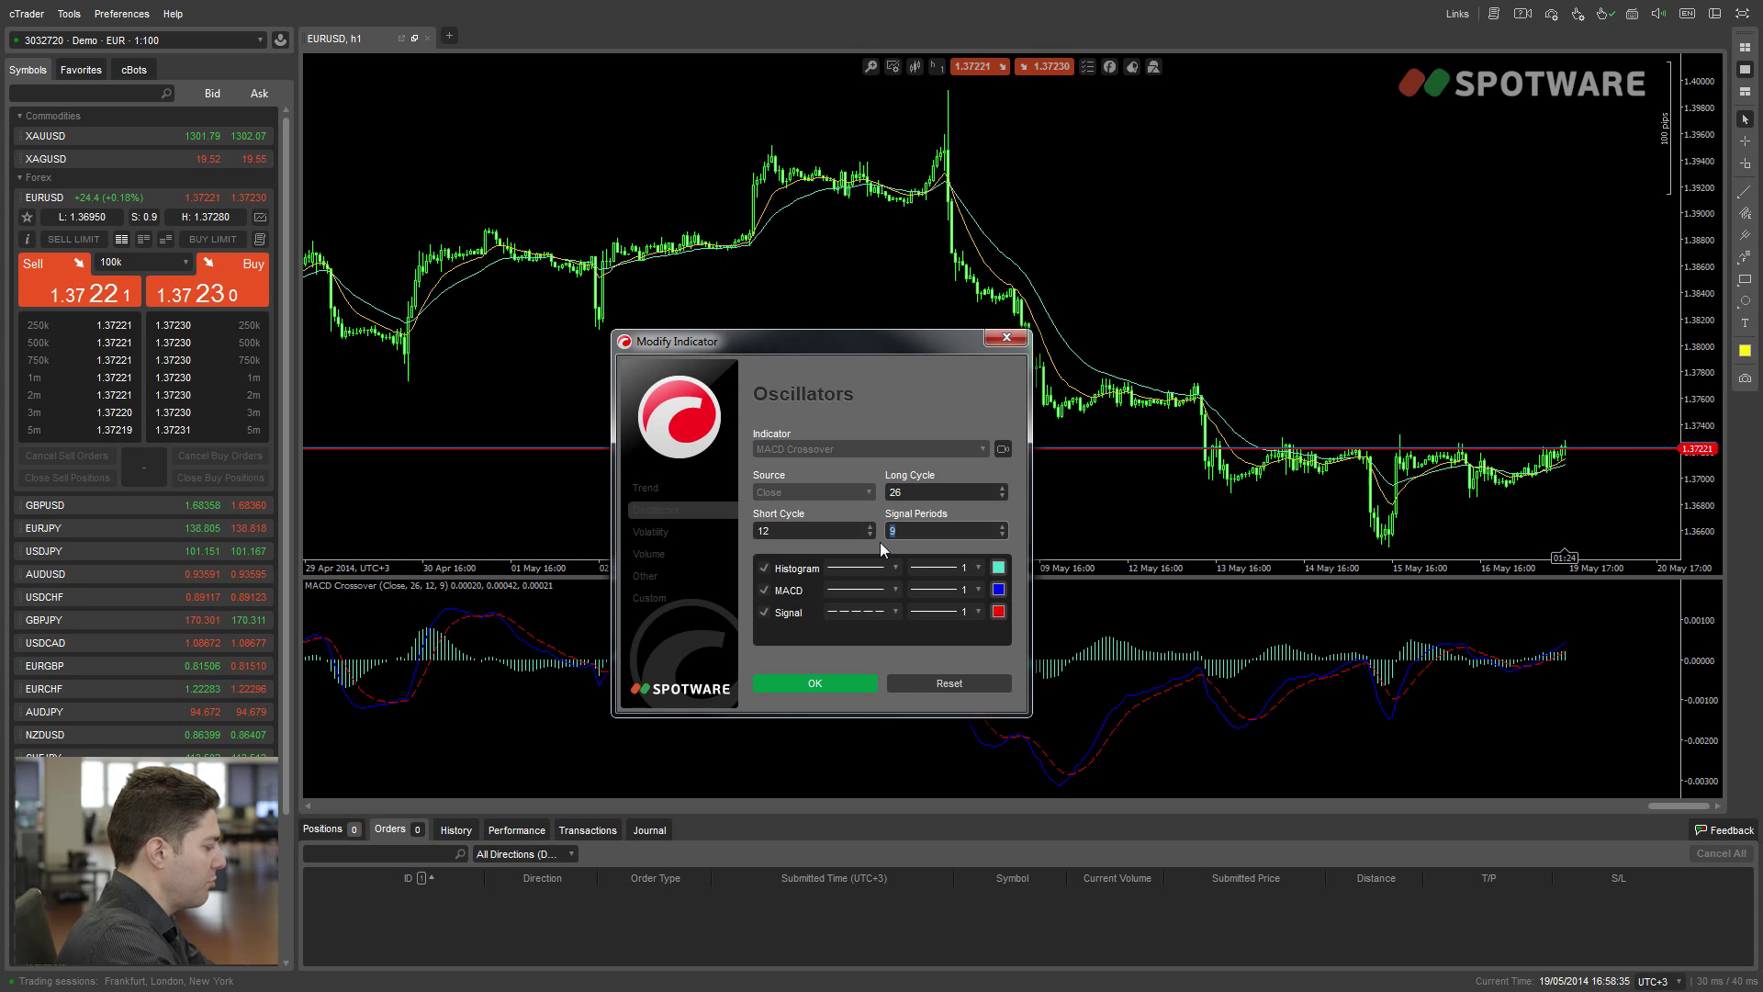
pyautogui.click(841, 684)
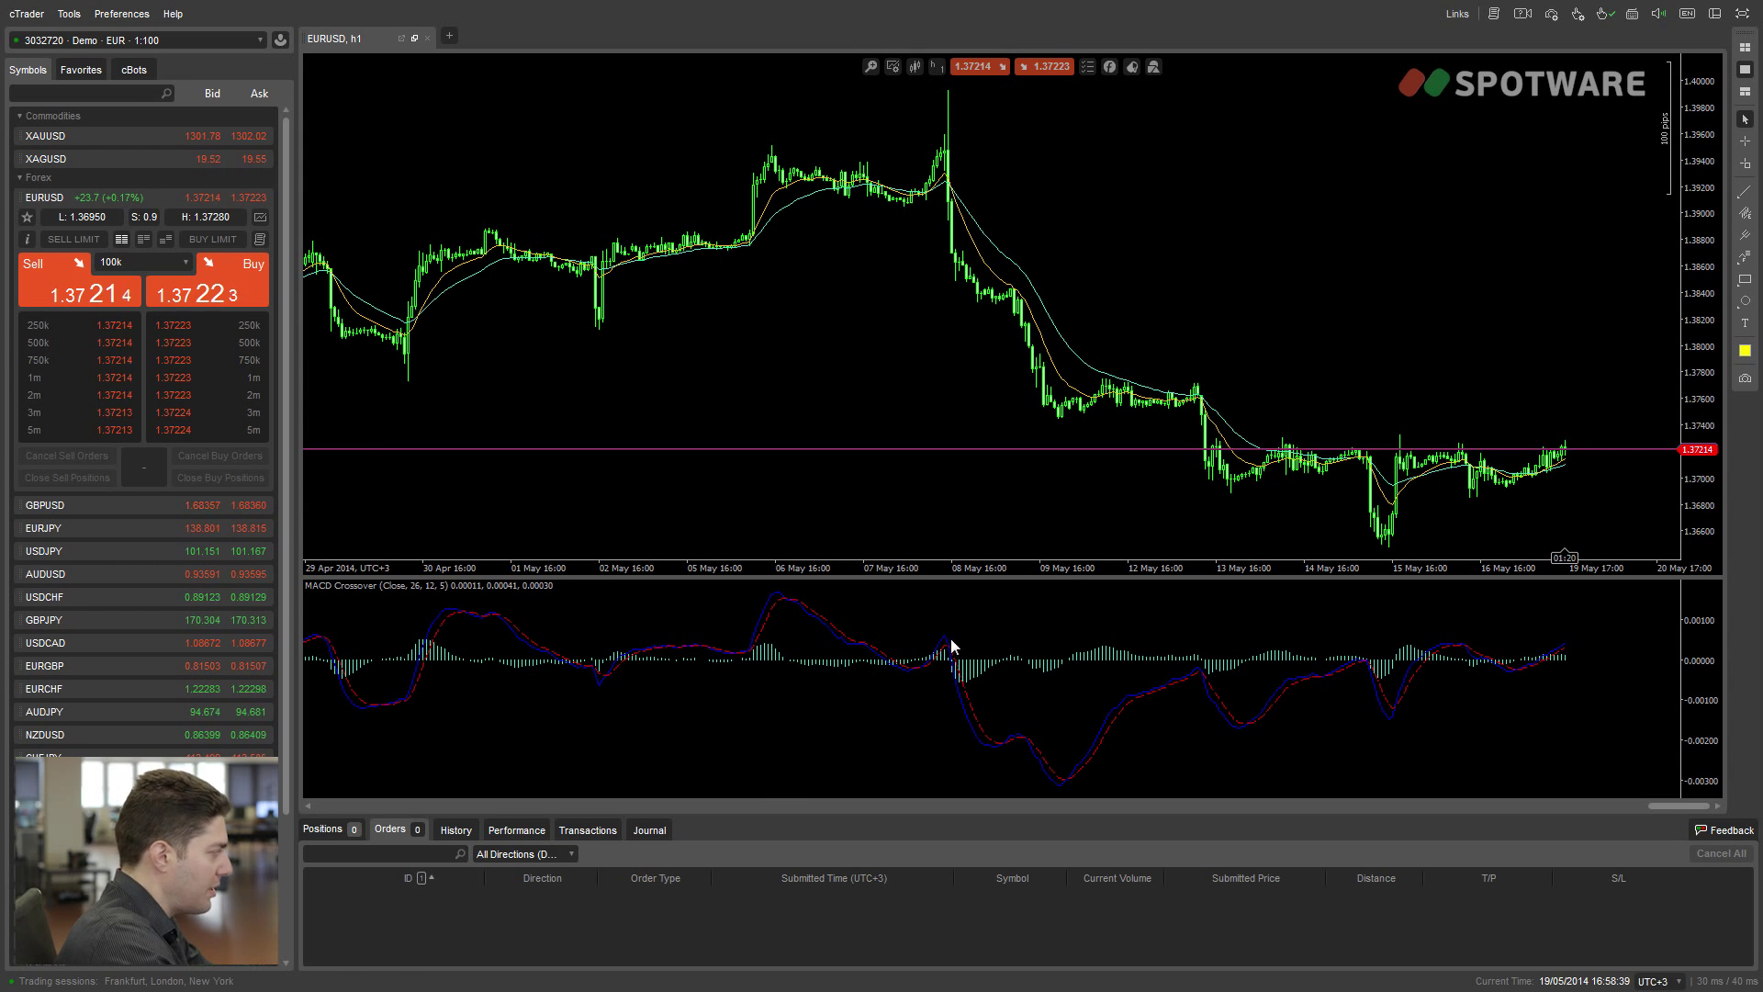
pyautogui.doubleClick(961, 703)
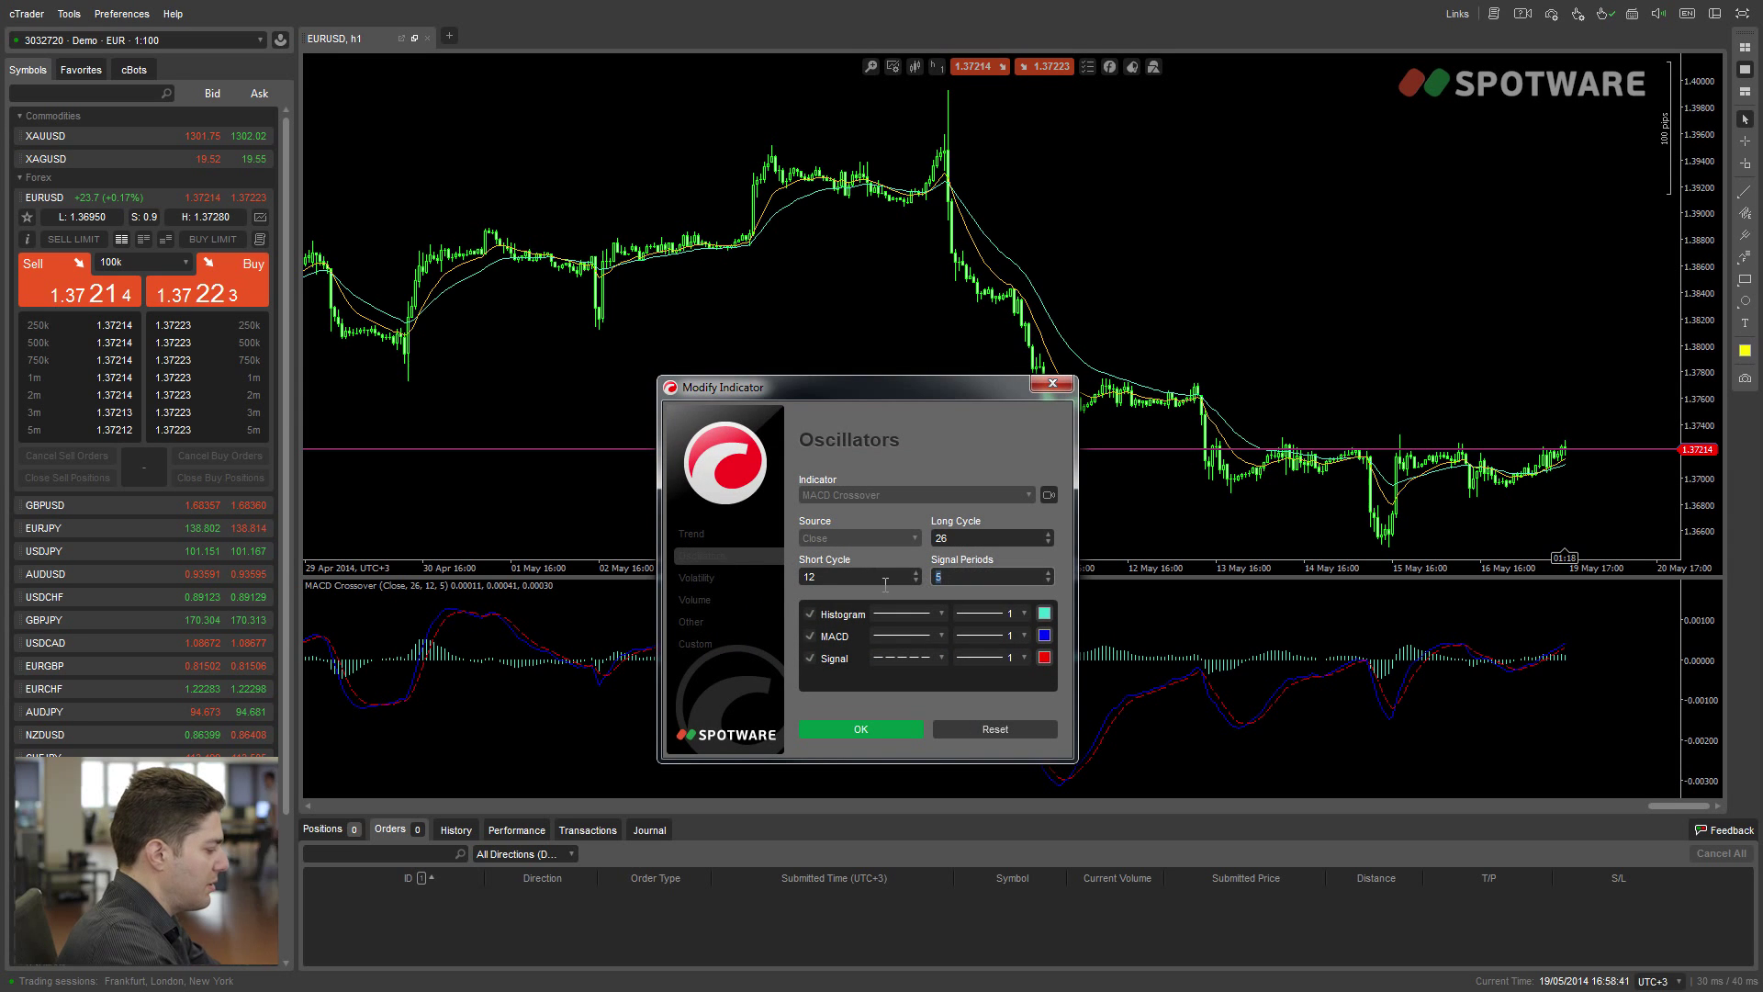
pyautogui.write('9')
pyautogui.click(877, 729)
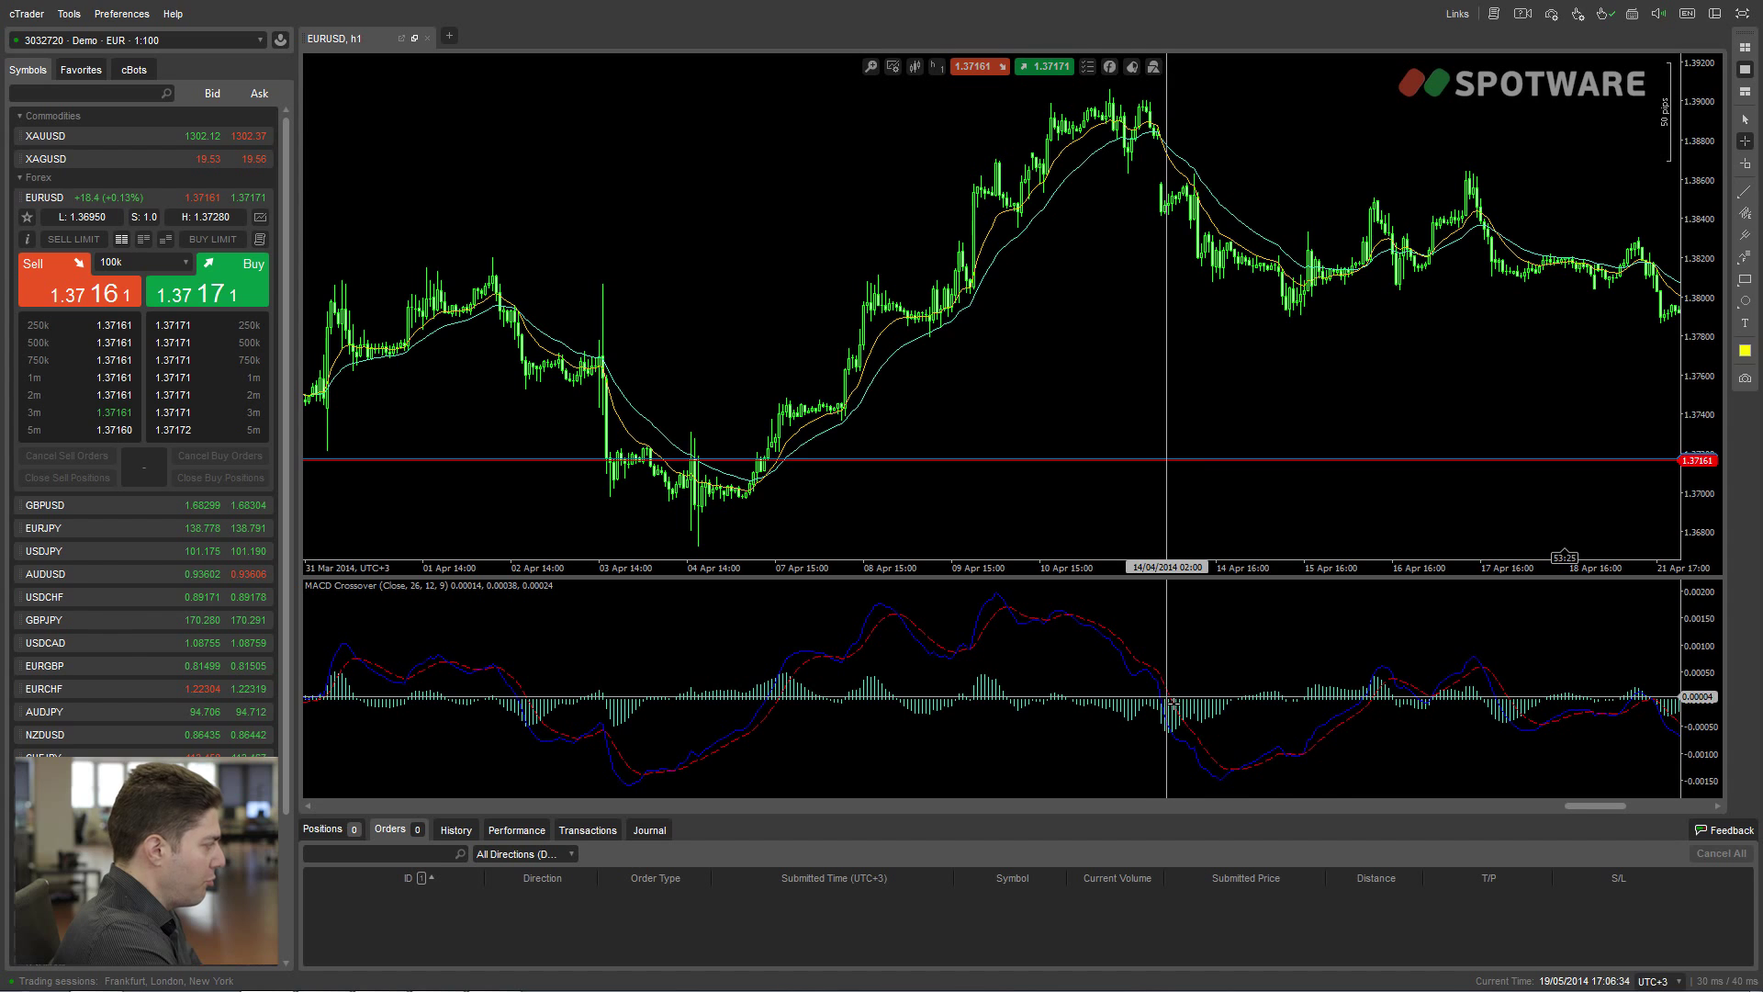
# Step: Add a MACD Histogram with Close source, long cycle 26, short cycle 12 and 9 signal periods to the chart
pyautogui.press('Escape')
pyautogui.click(1109, 66)
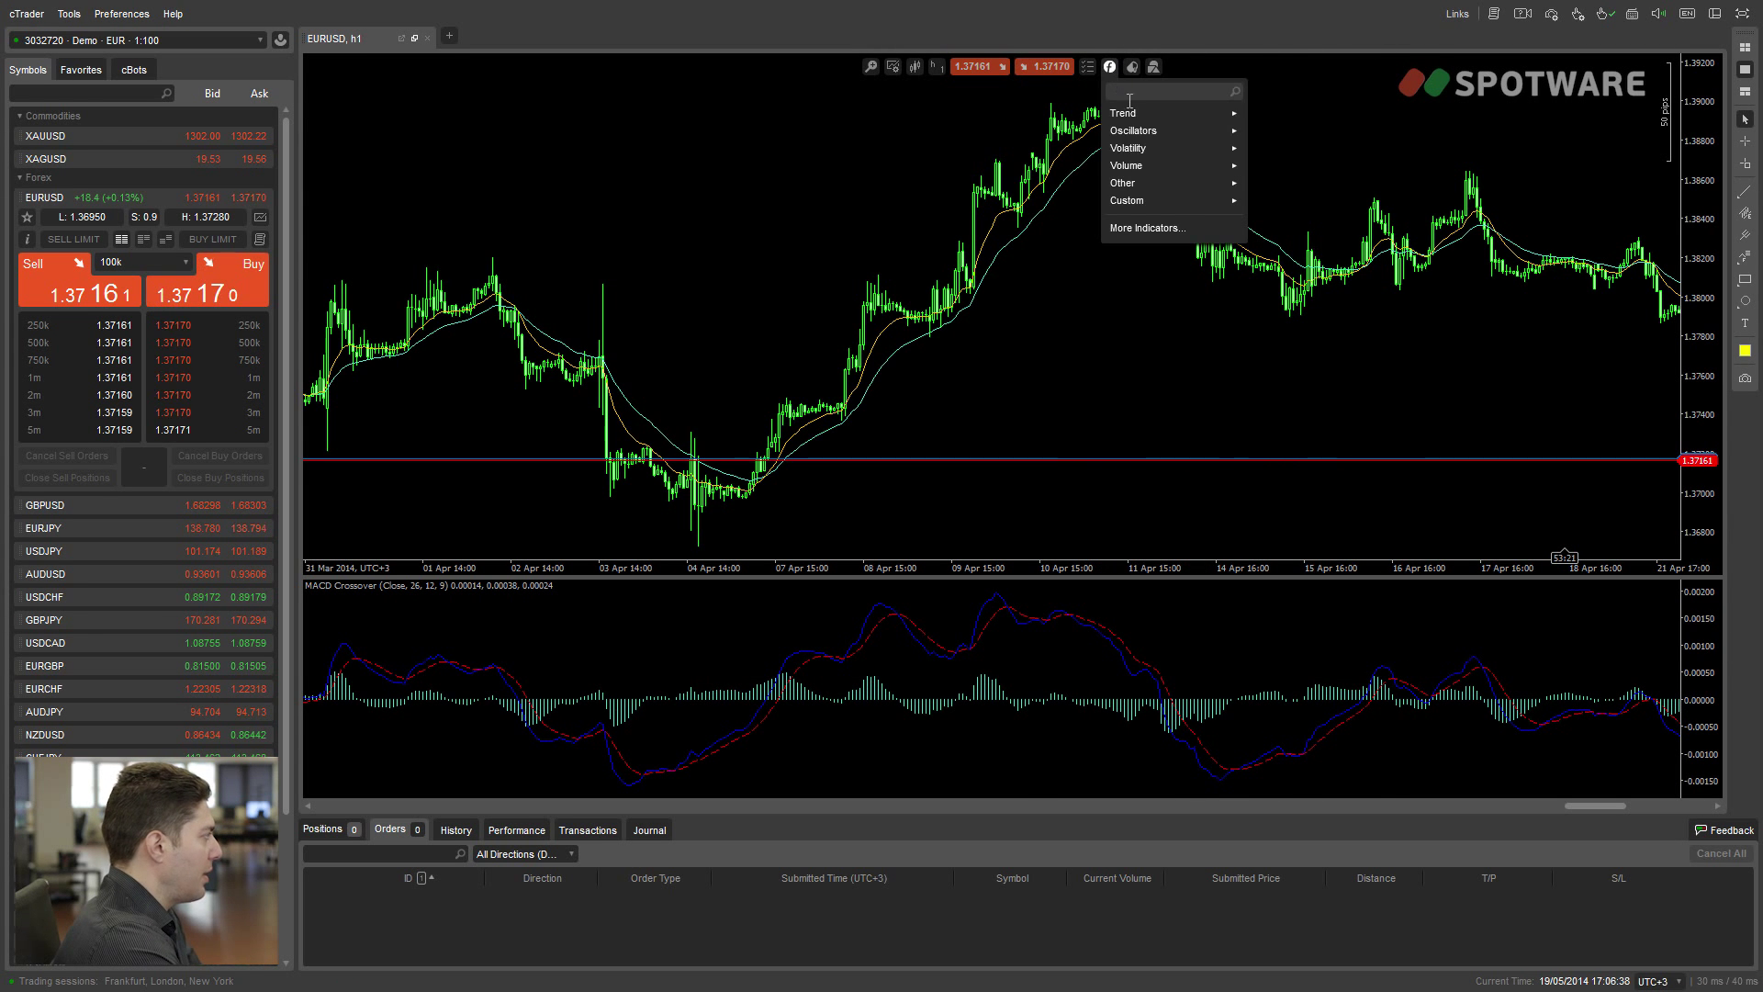
pyautogui.moveTo(1139, 149)
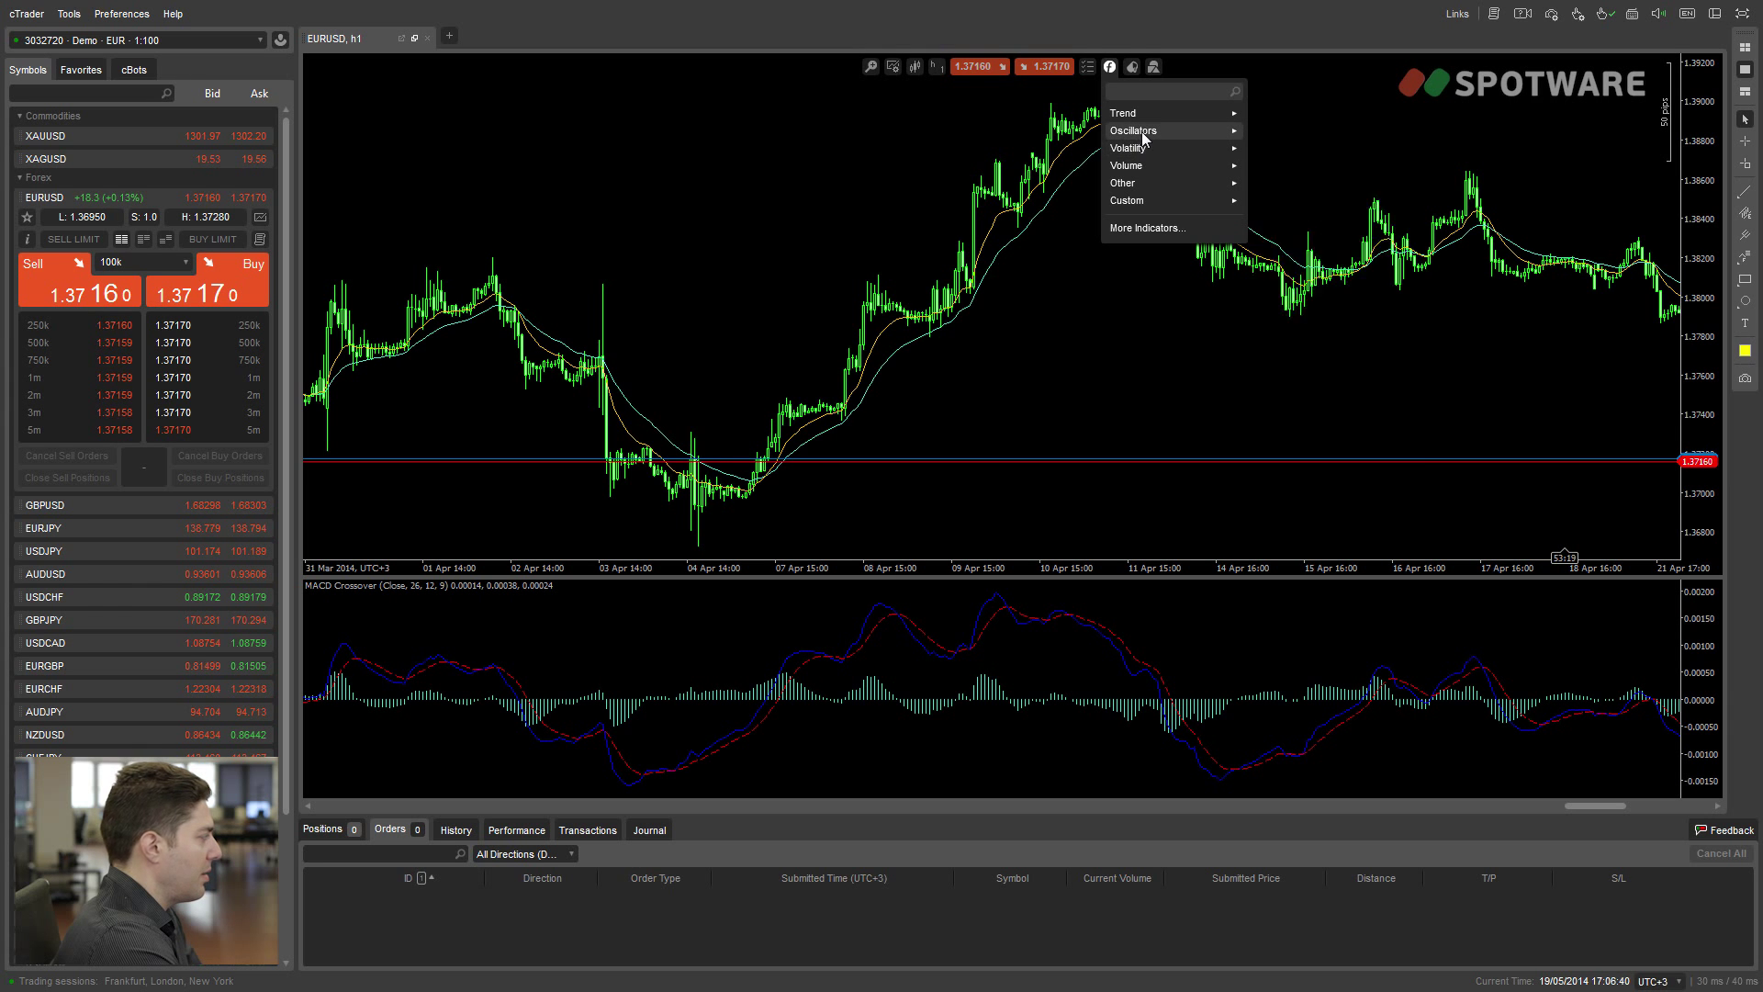
pyautogui.moveTo(1212, 136)
pyautogui.click(1308, 254)
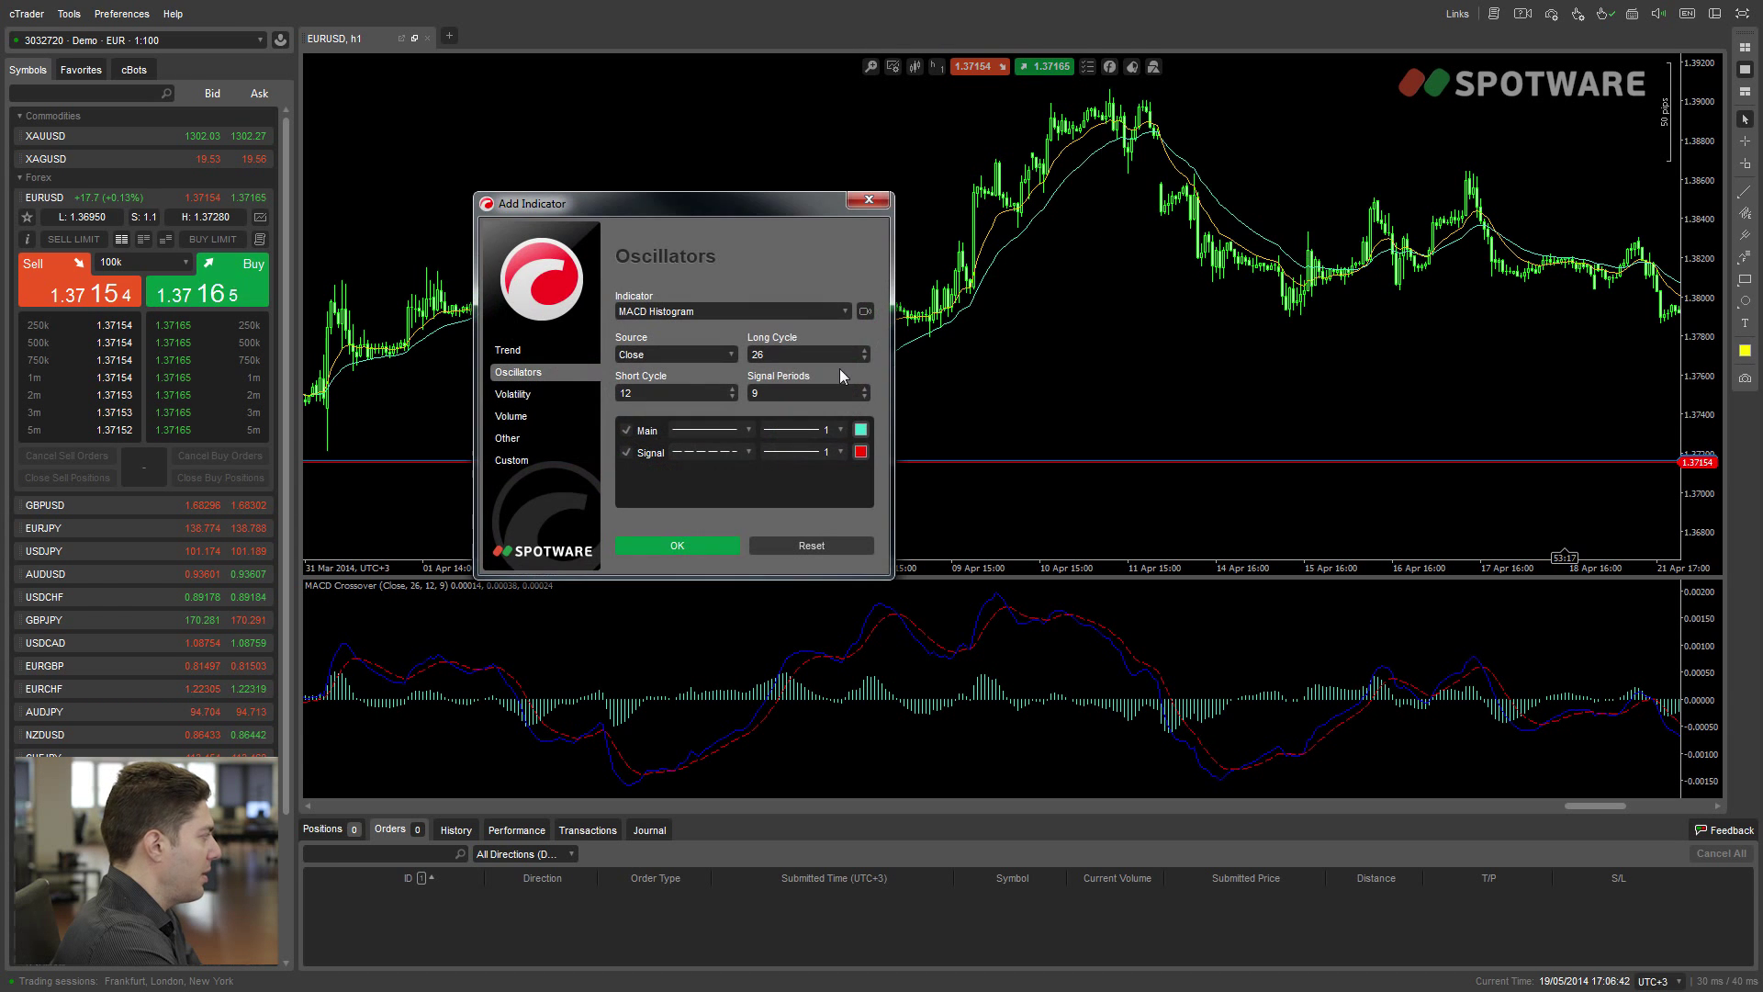
pyautogui.moveTo(709, 206); pyautogui.dragTo(768, 161)
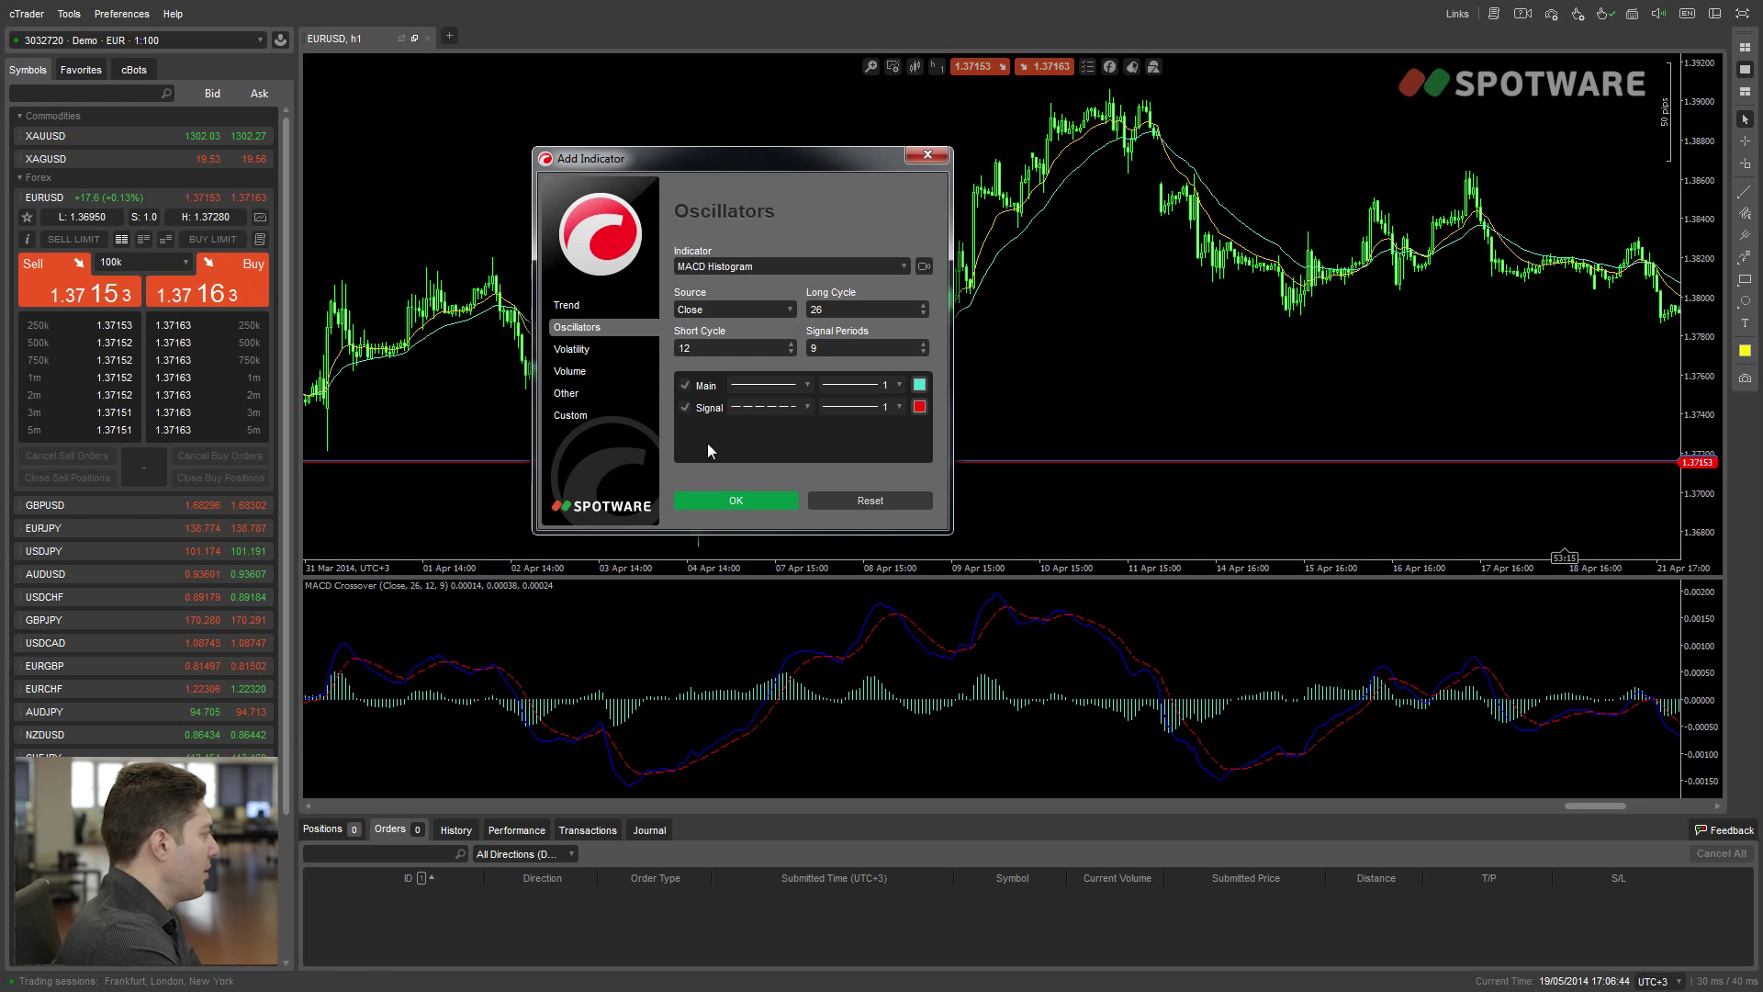
pyautogui.click(734, 499)
# Step: Draw a horizontal line near the zero level in both the MACD Crossover and MACD Histogram panes
pyautogui.press('Escape')
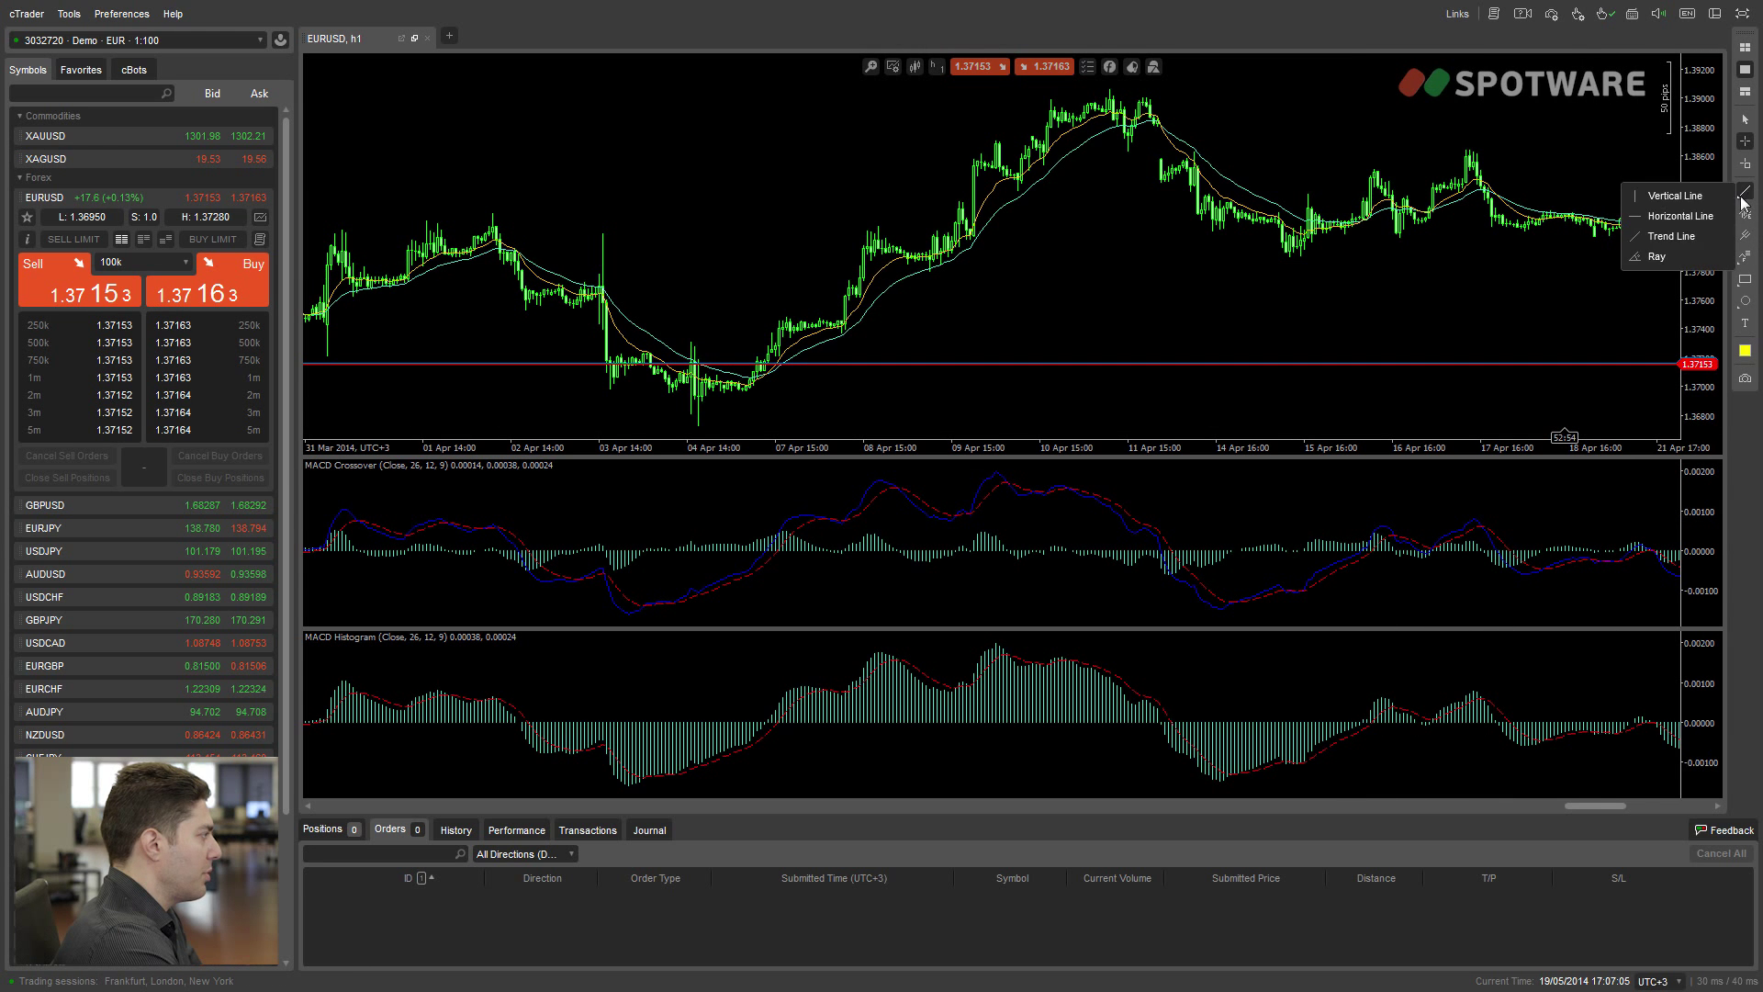
pyautogui.click(1227, 563)
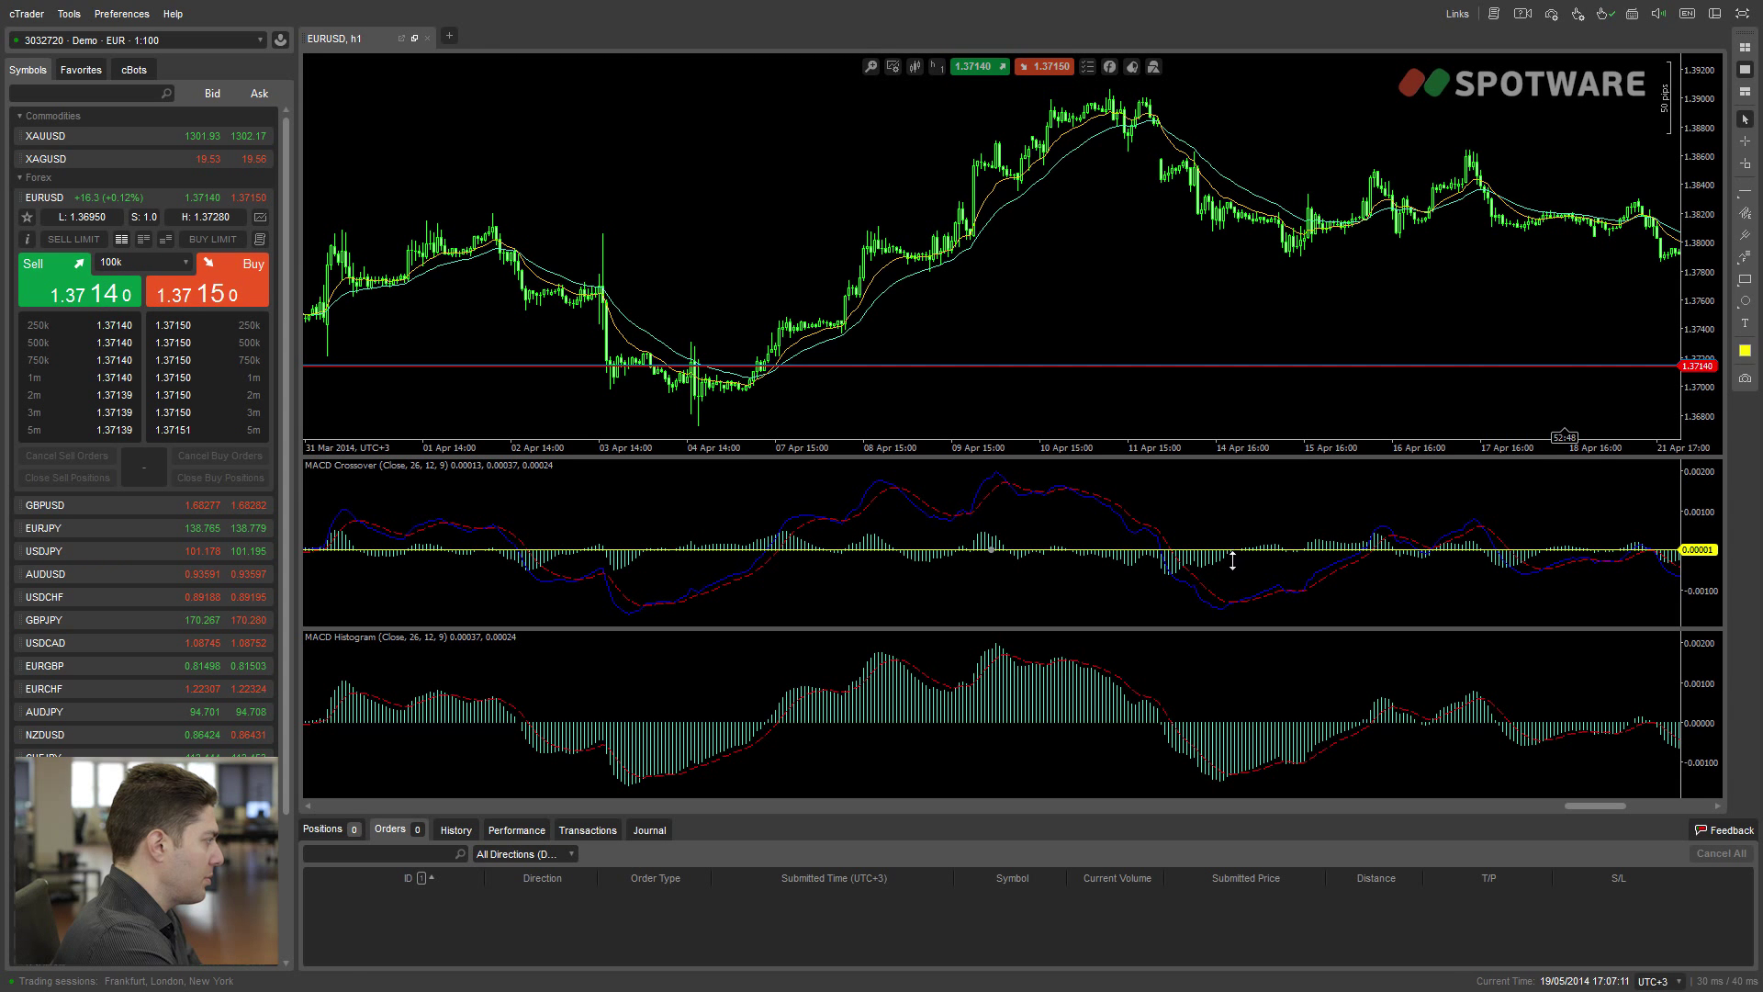
pyautogui.click(1671, 220)
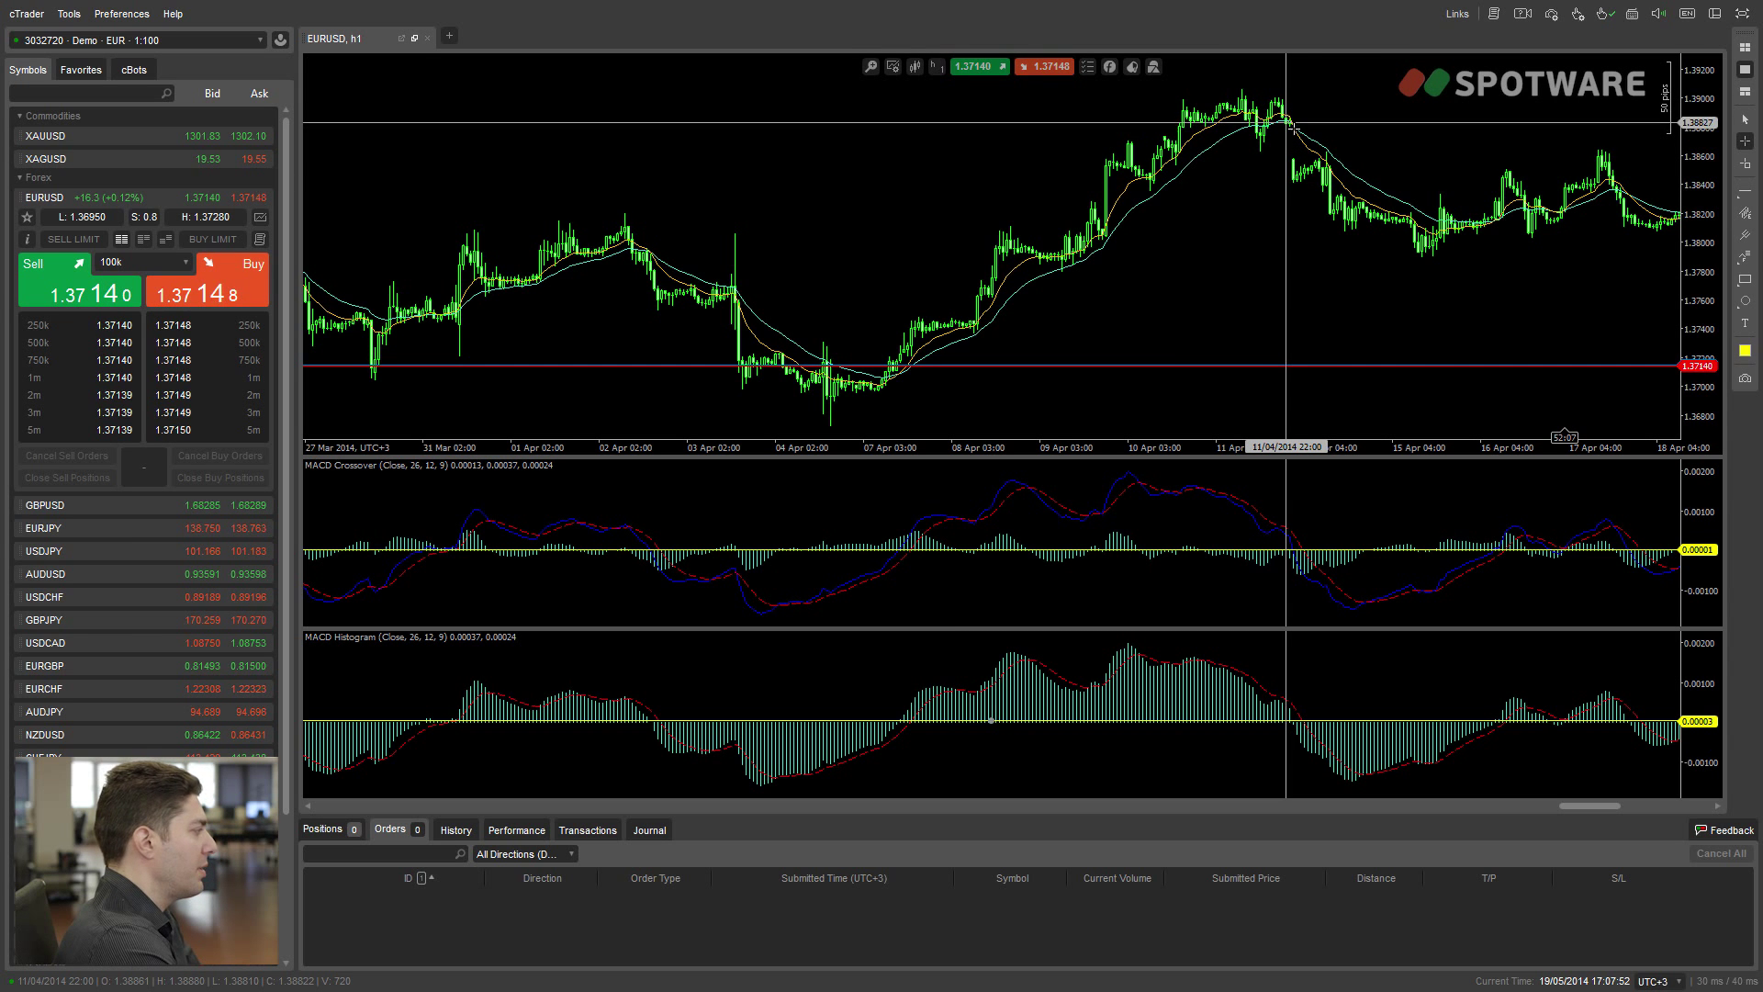
# Step: Examine with the crosshair how past EURUSD price moves line up with the zero-line crossings of both MACD indicators
pyautogui.moveTo(1004, 307); pyautogui.dragTo(1322, 151)
pyautogui.scroll(-10, 1321, 183)
pyautogui.scroll(-7, 1319, 206)
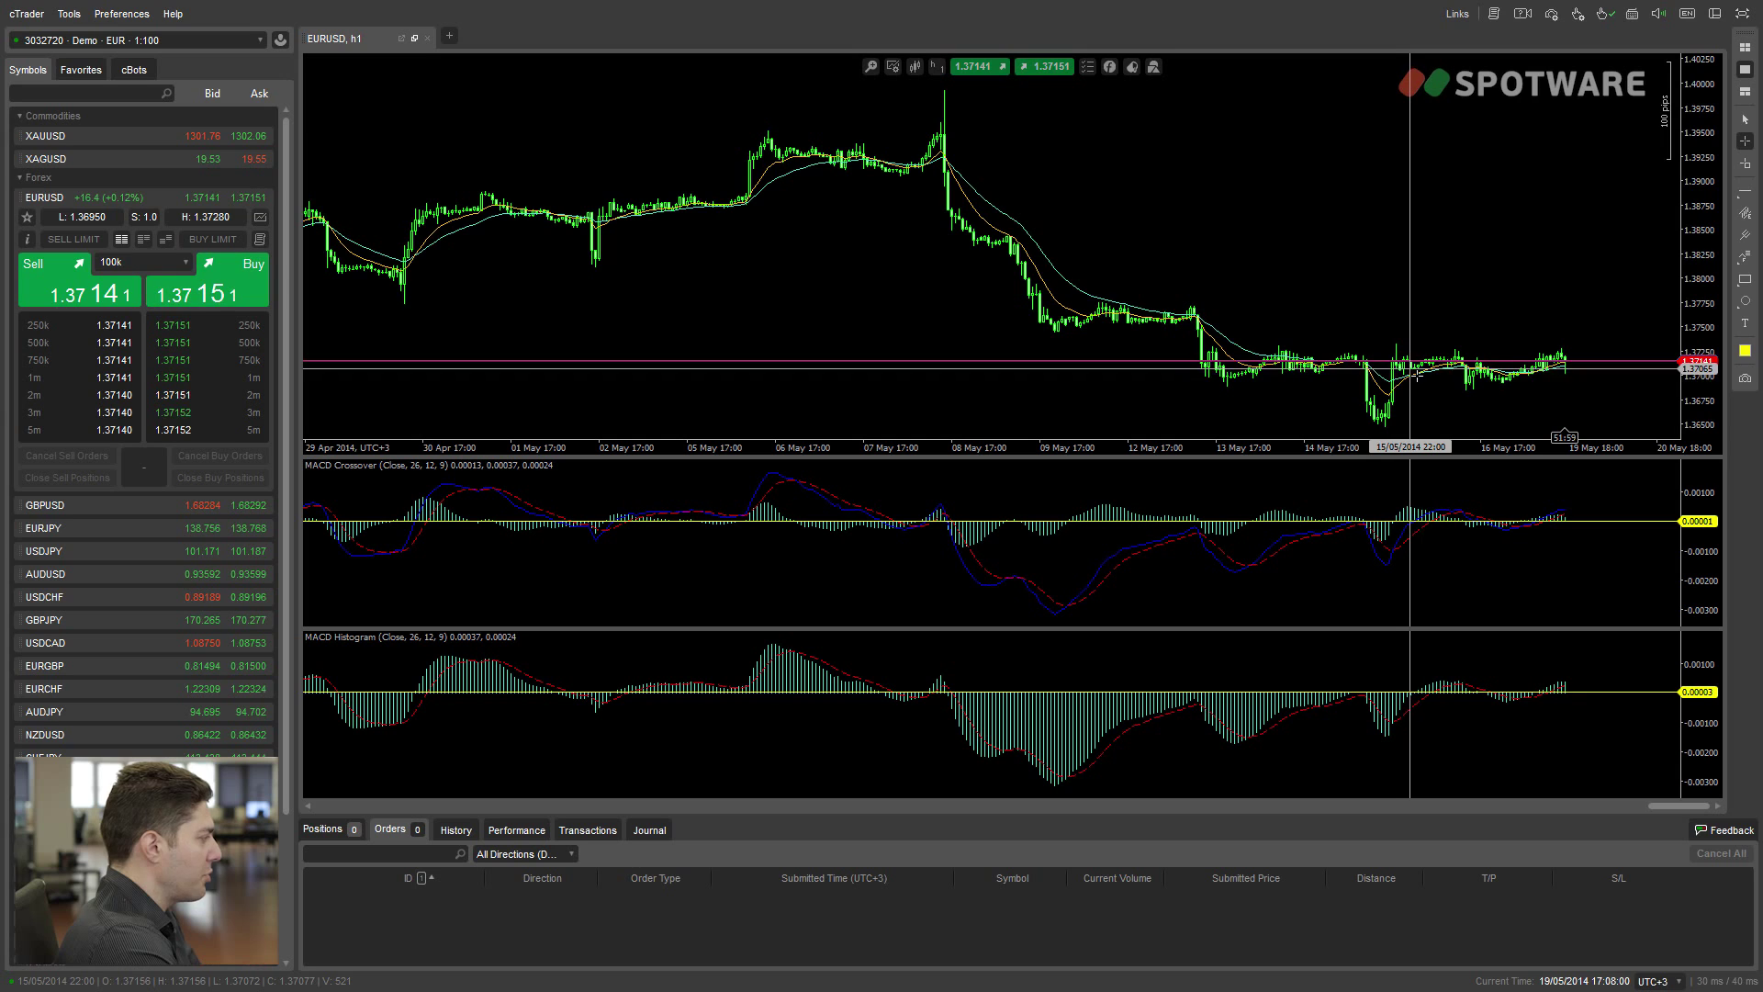
pyautogui.moveTo(1216, 296); pyautogui.dragTo(946, 144)
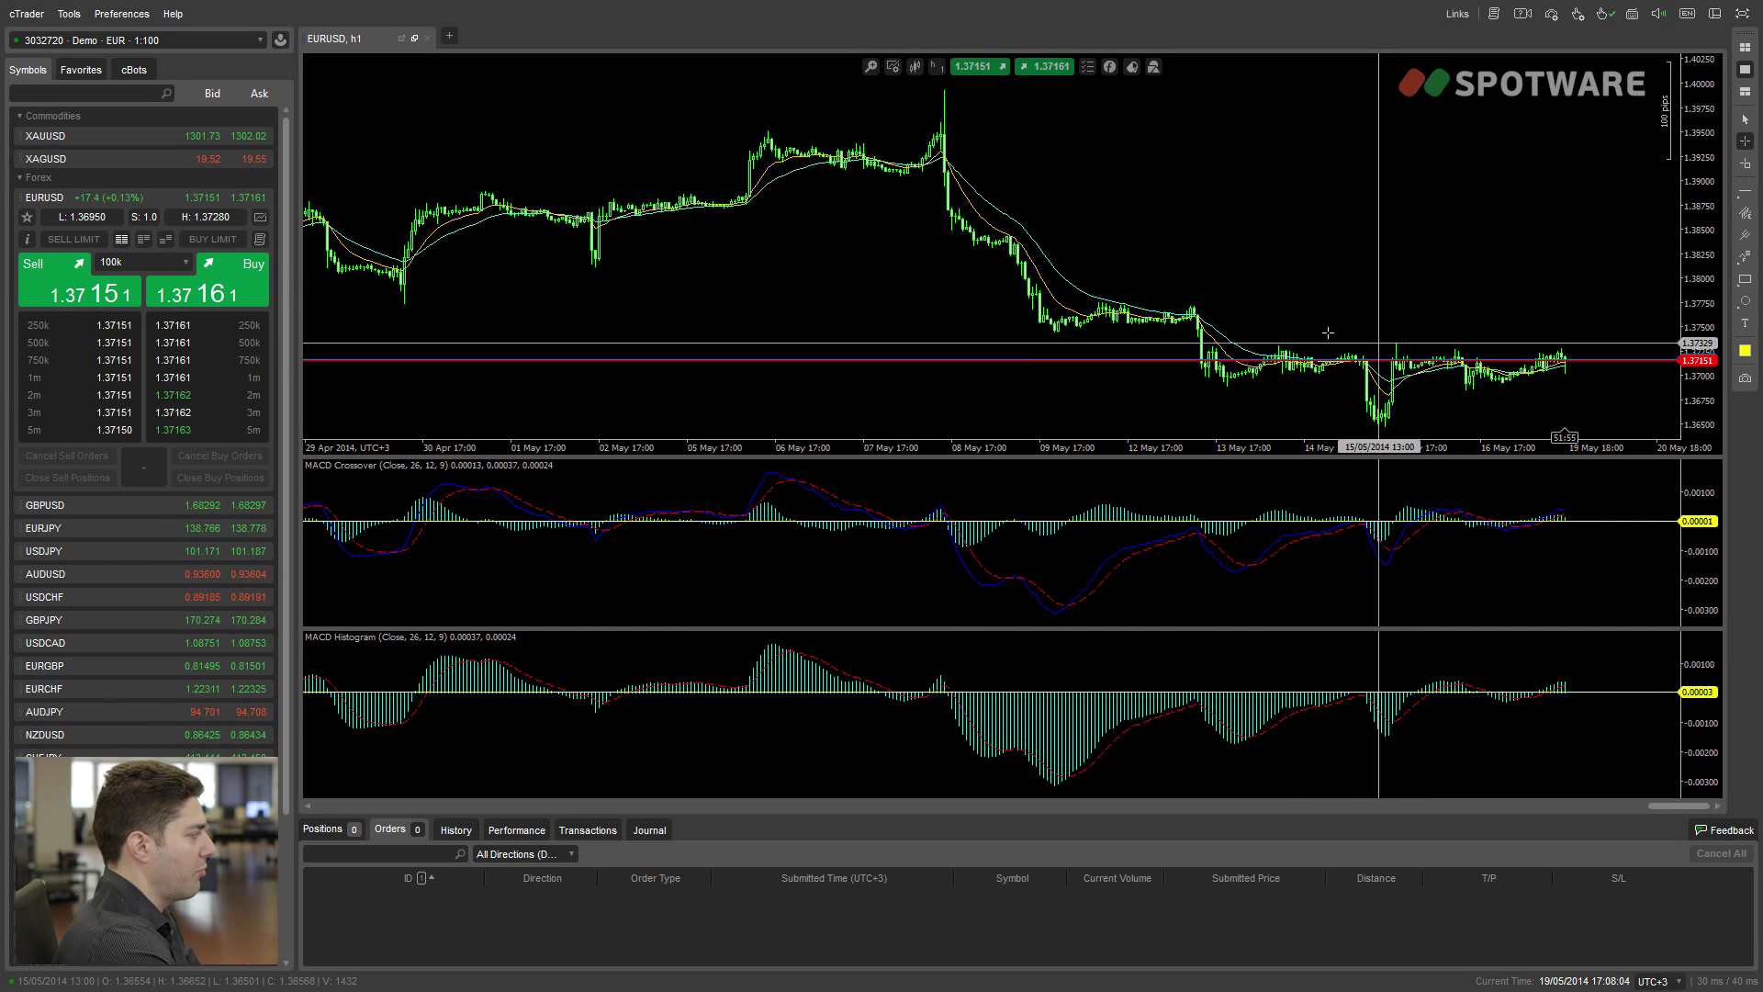
pyautogui.scroll(3, 956, 303)
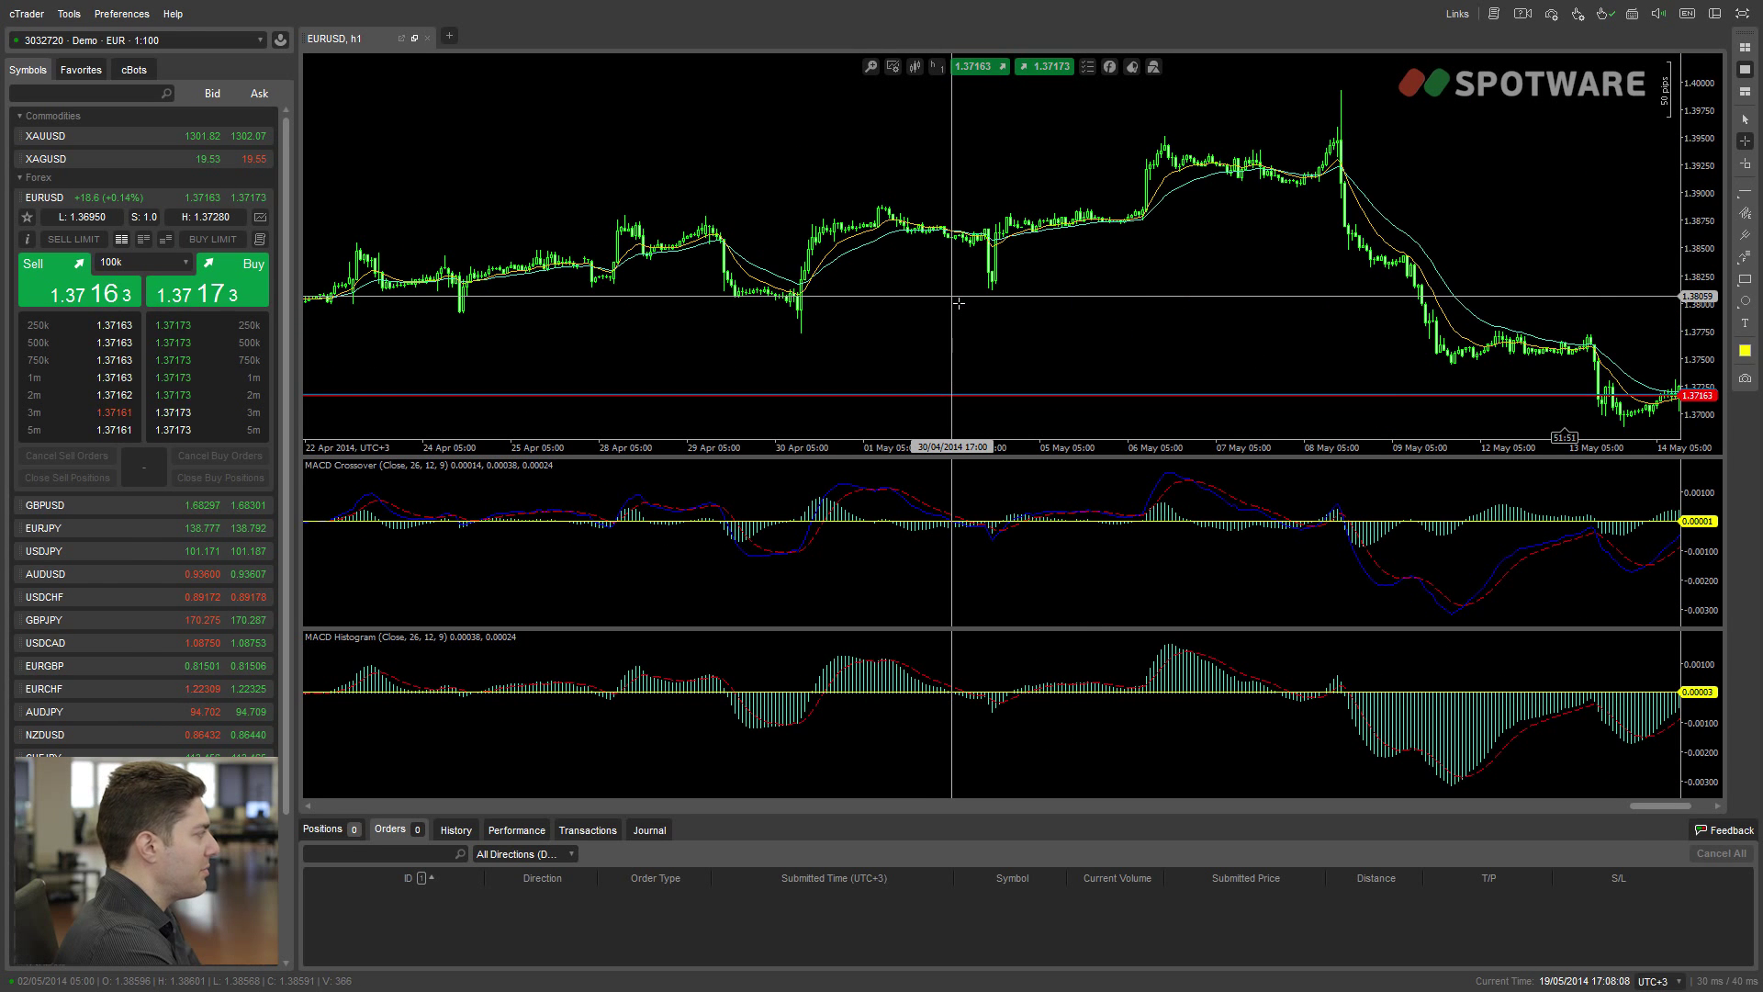
pyautogui.scroll(-3, 1055, 303)
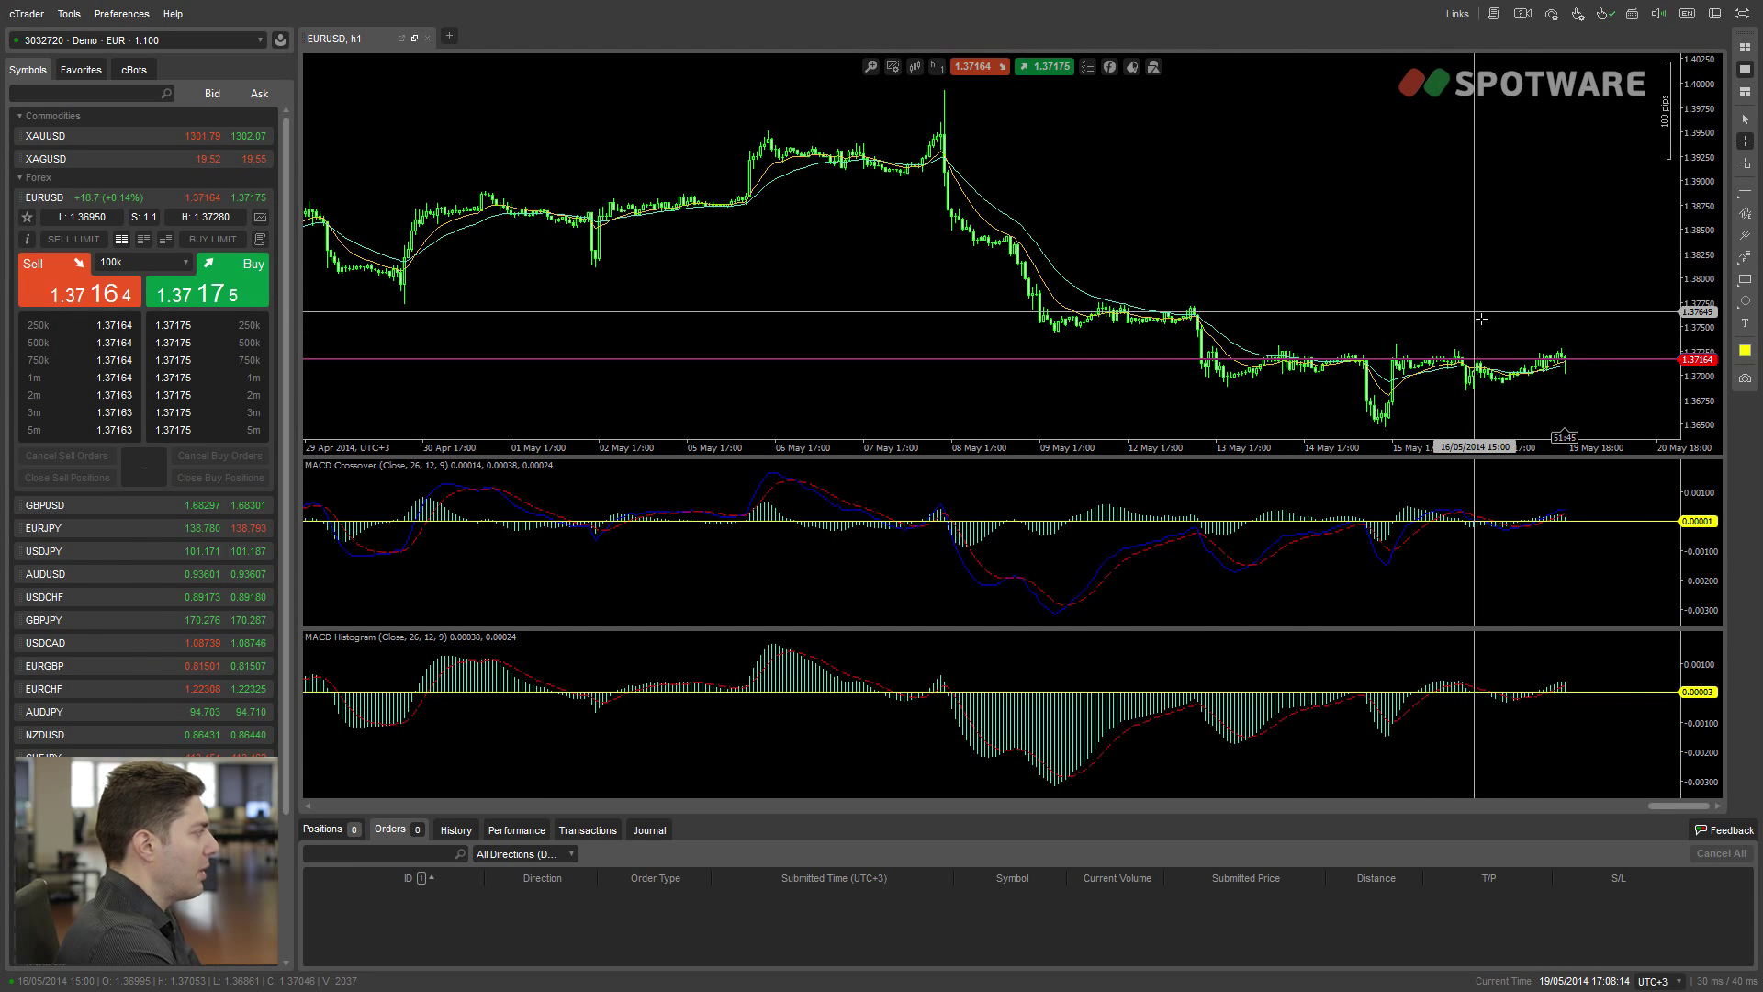
pyautogui.scroll(3, 1405, 327)
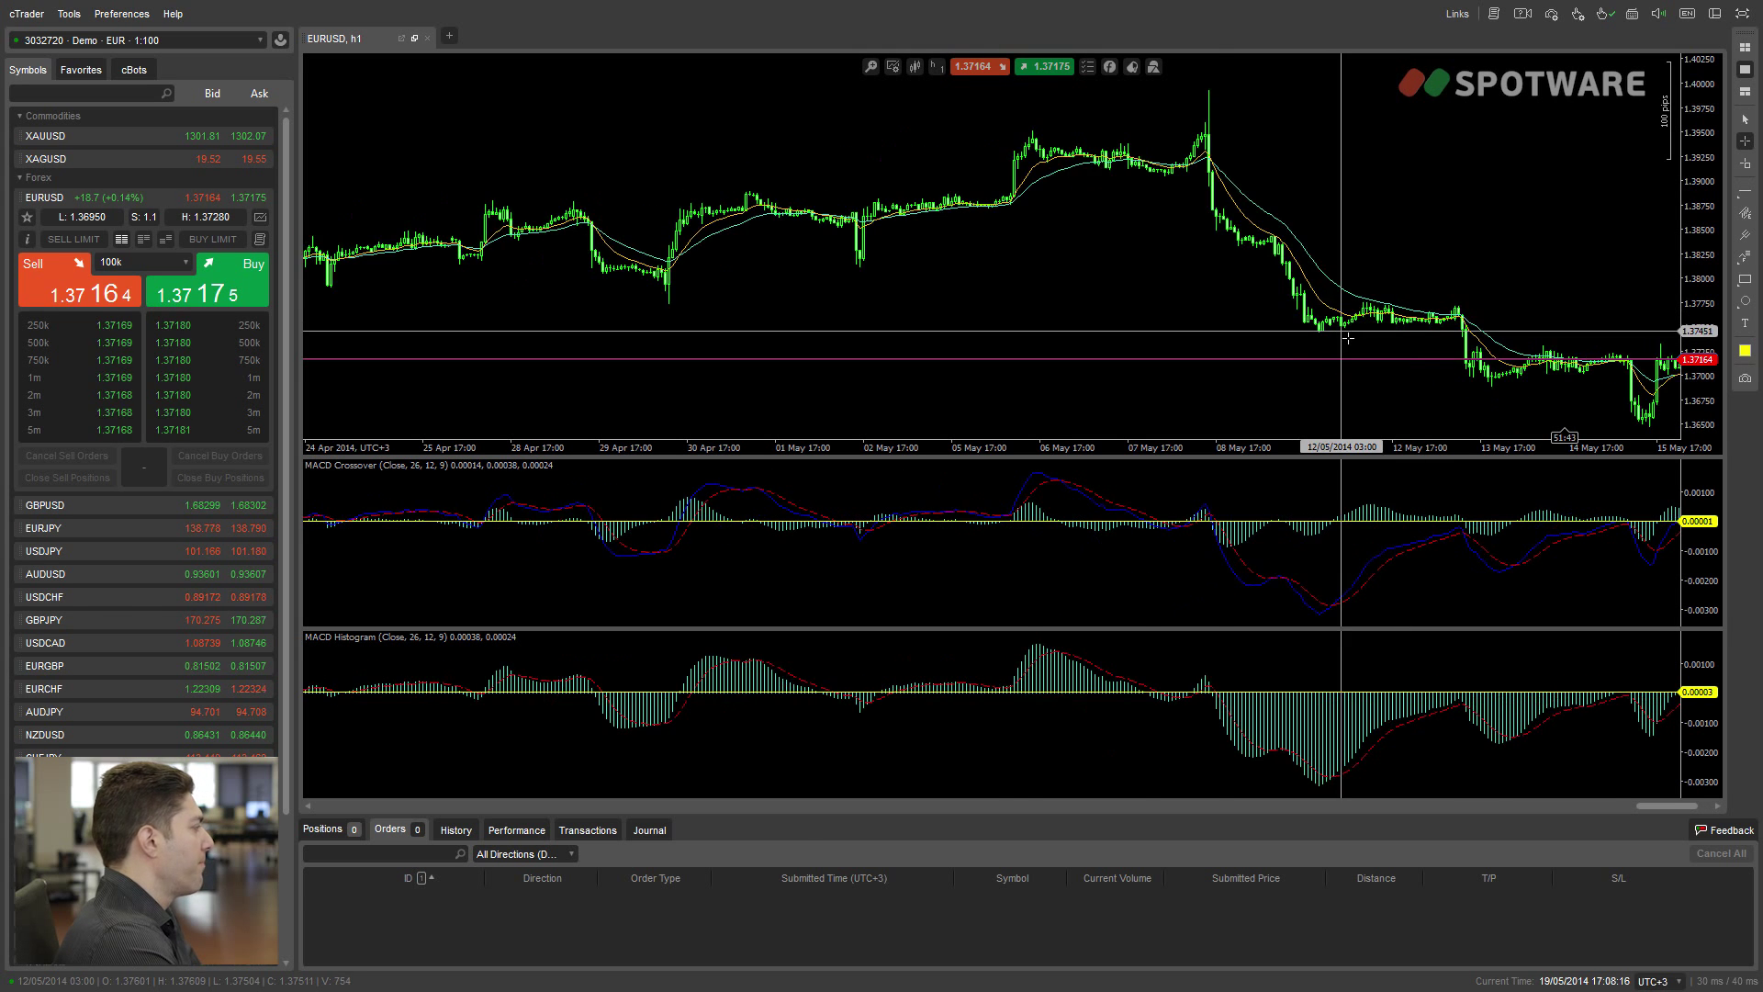
pyautogui.scroll(3, 1021, 332)
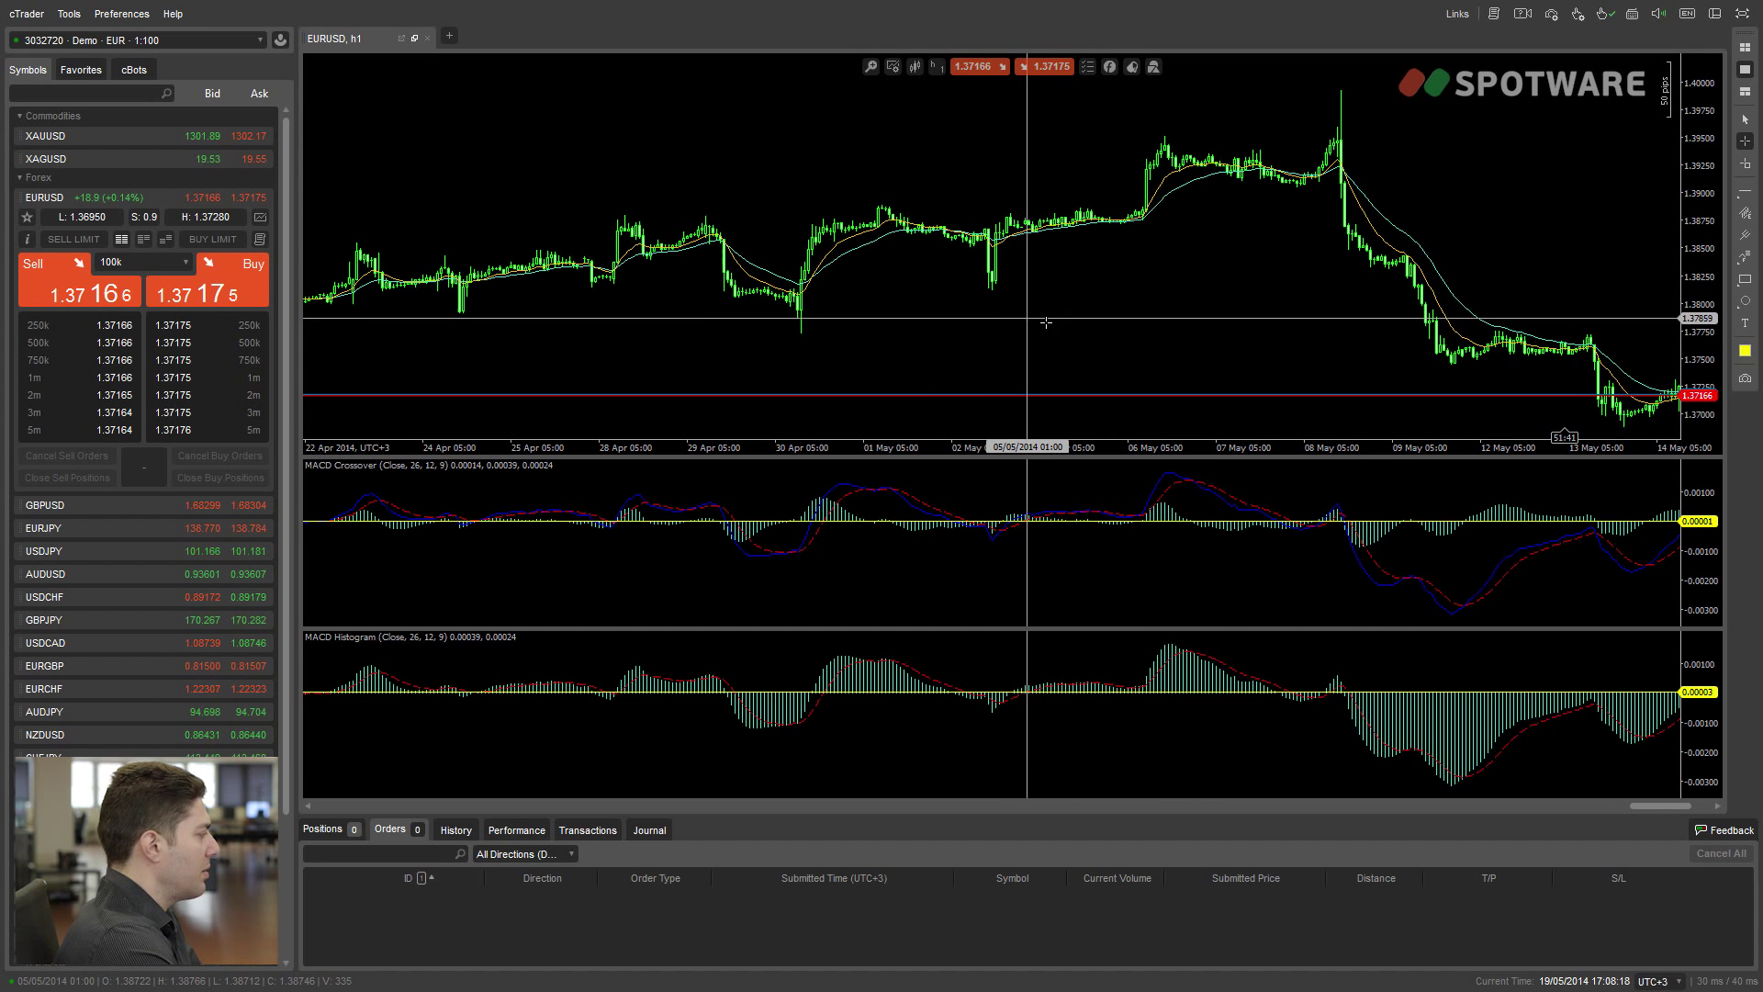
pyautogui.scroll(-6, 1112, 323)
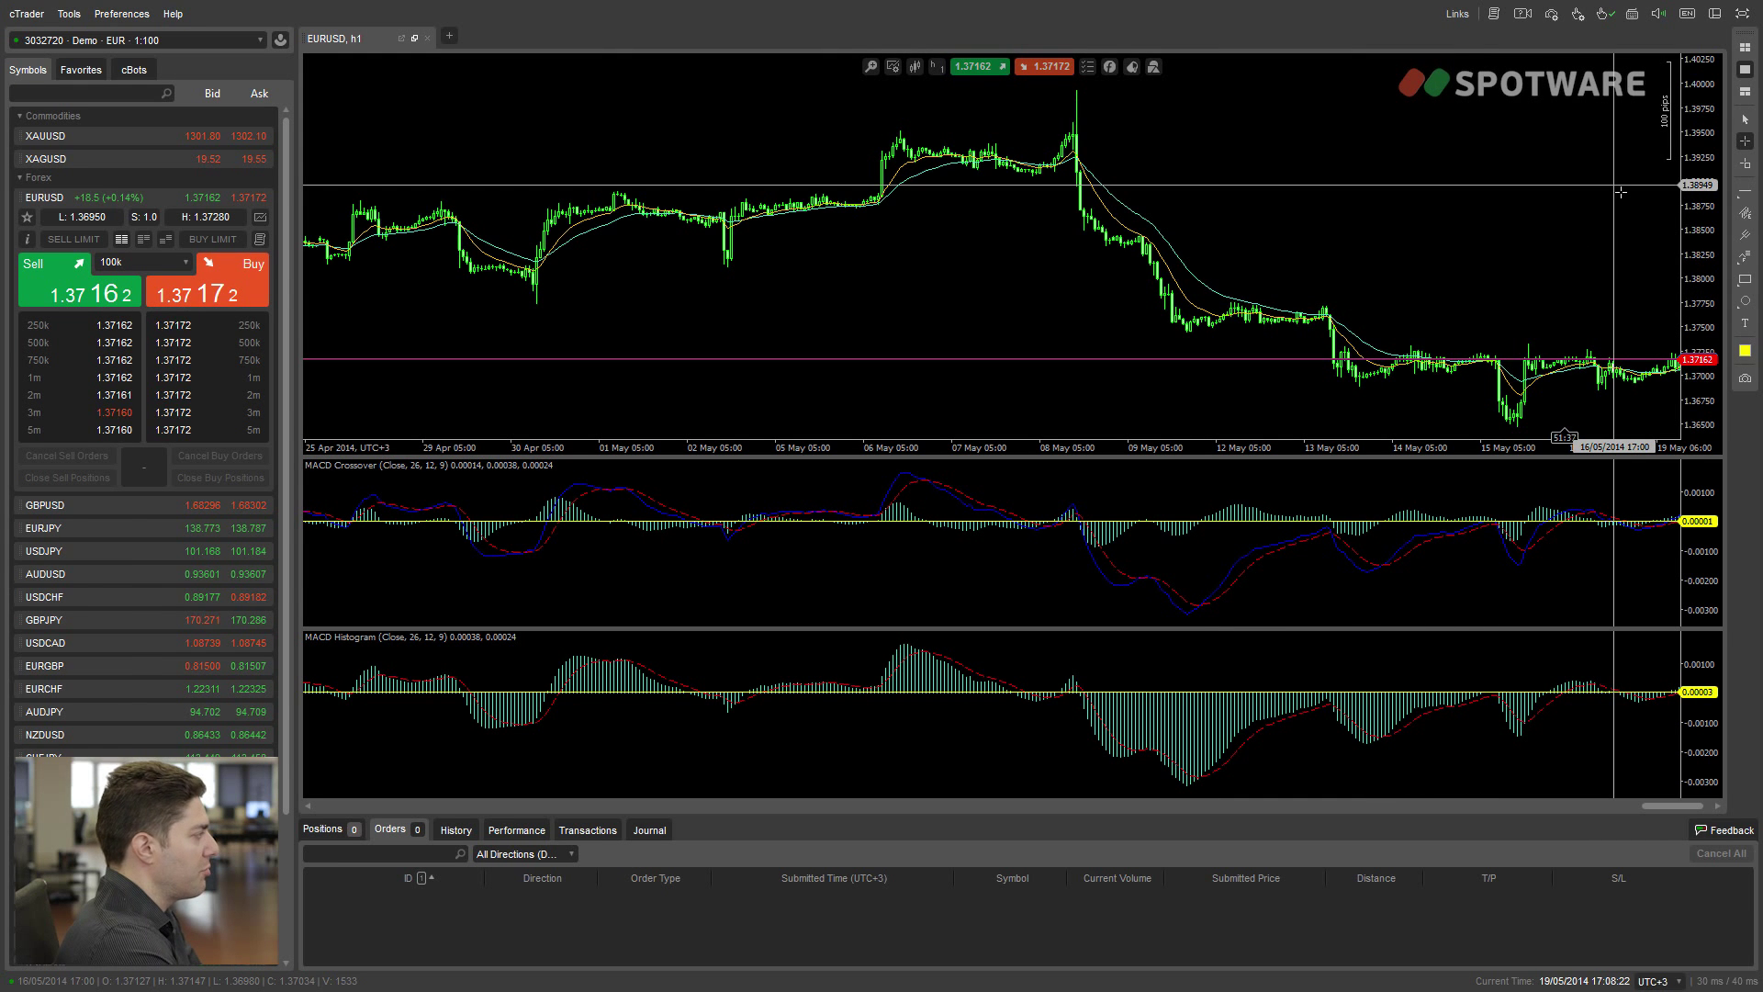
pyautogui.scroll(10, 1011, 255)
pyautogui.scroll(-10, 1011, 255)
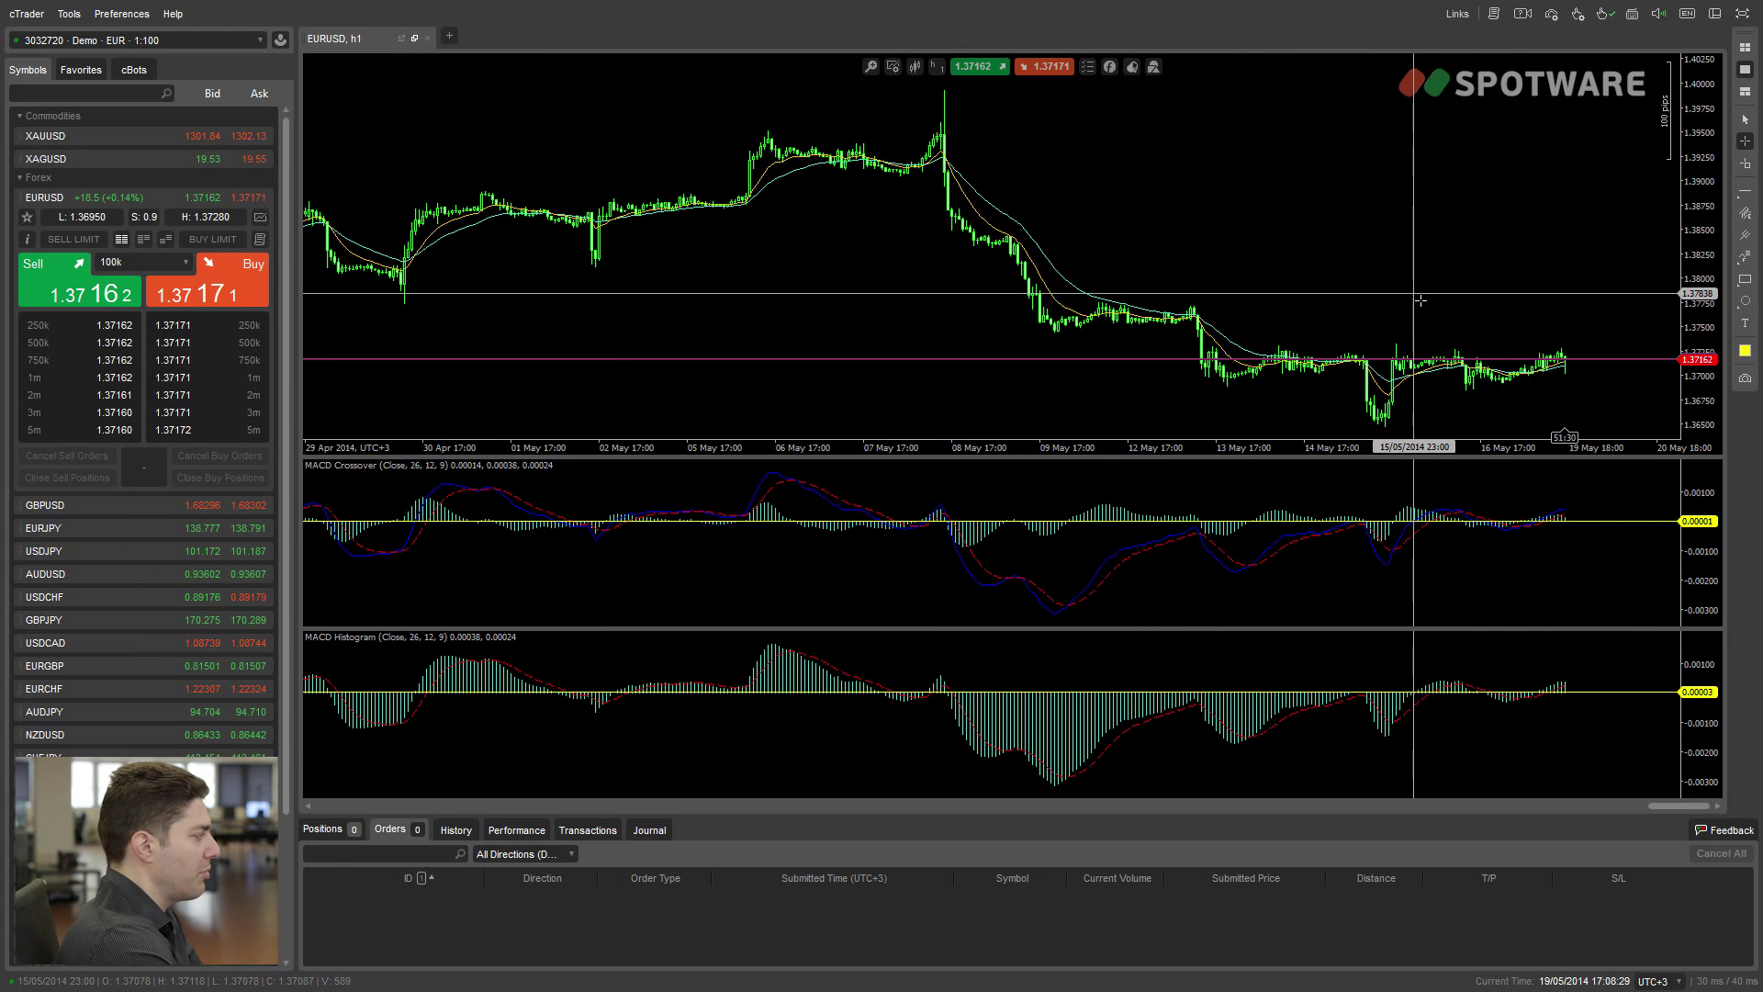
pyautogui.press('Escape')
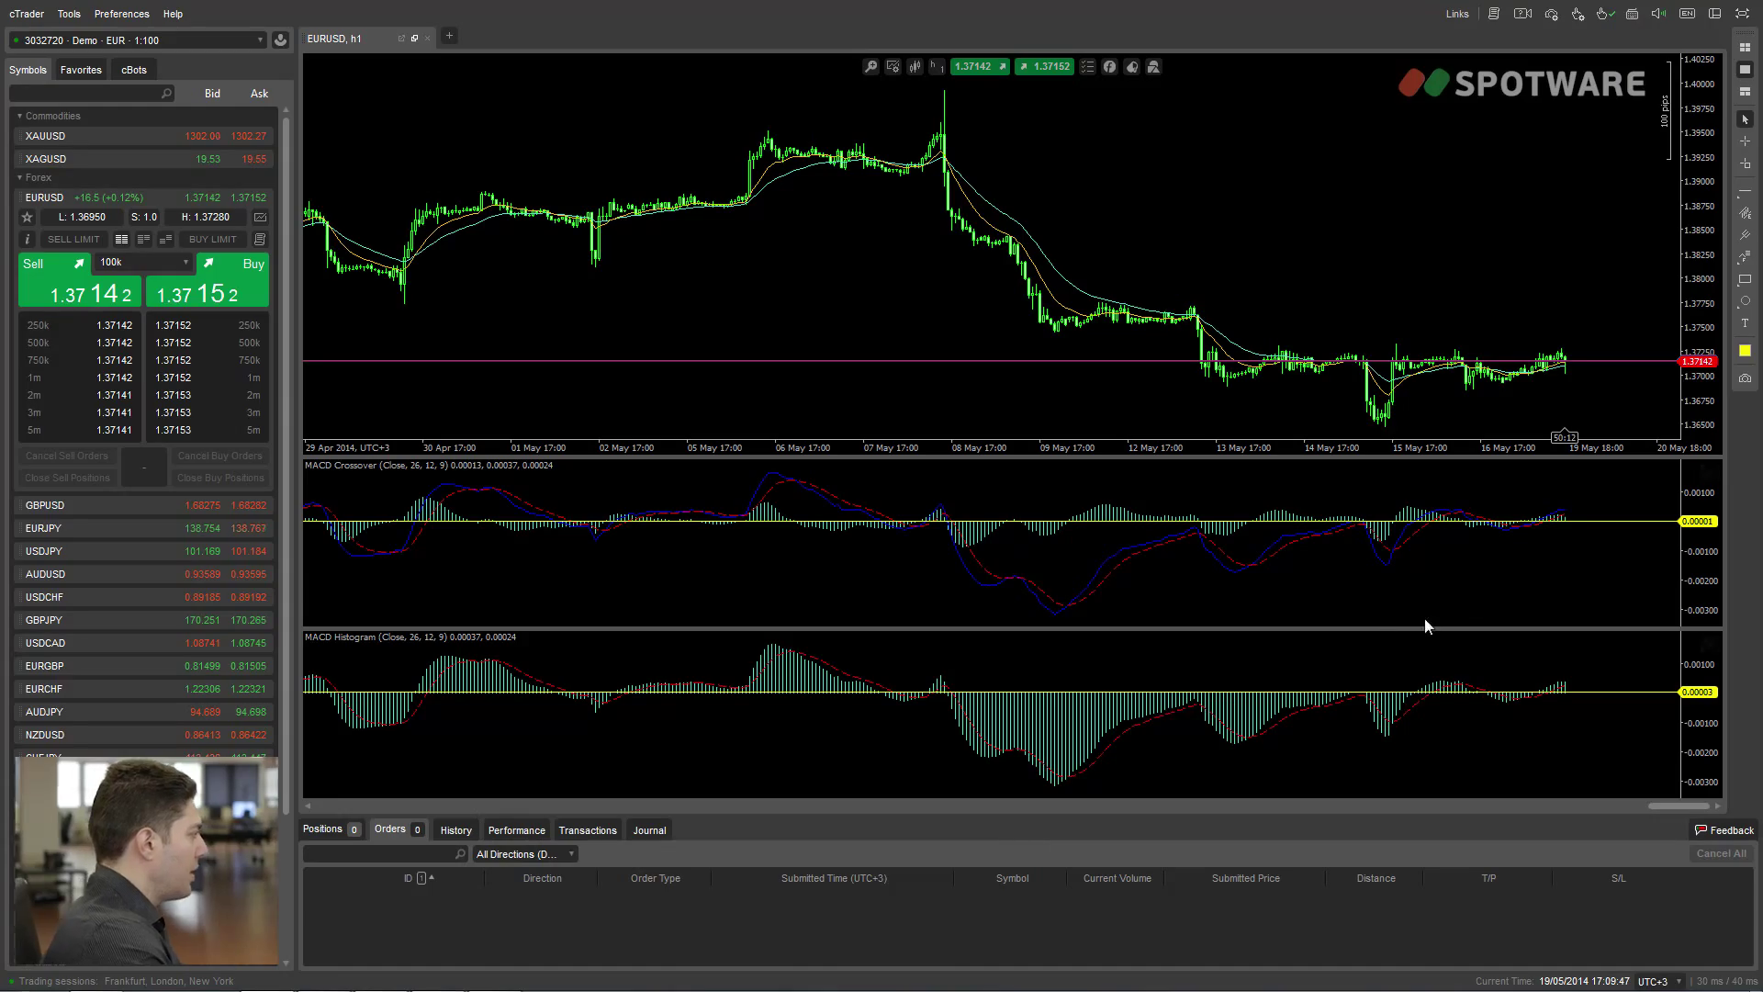
# Step: Remove the MACD Histogram pane from the chart
pyautogui.click(1708, 645)
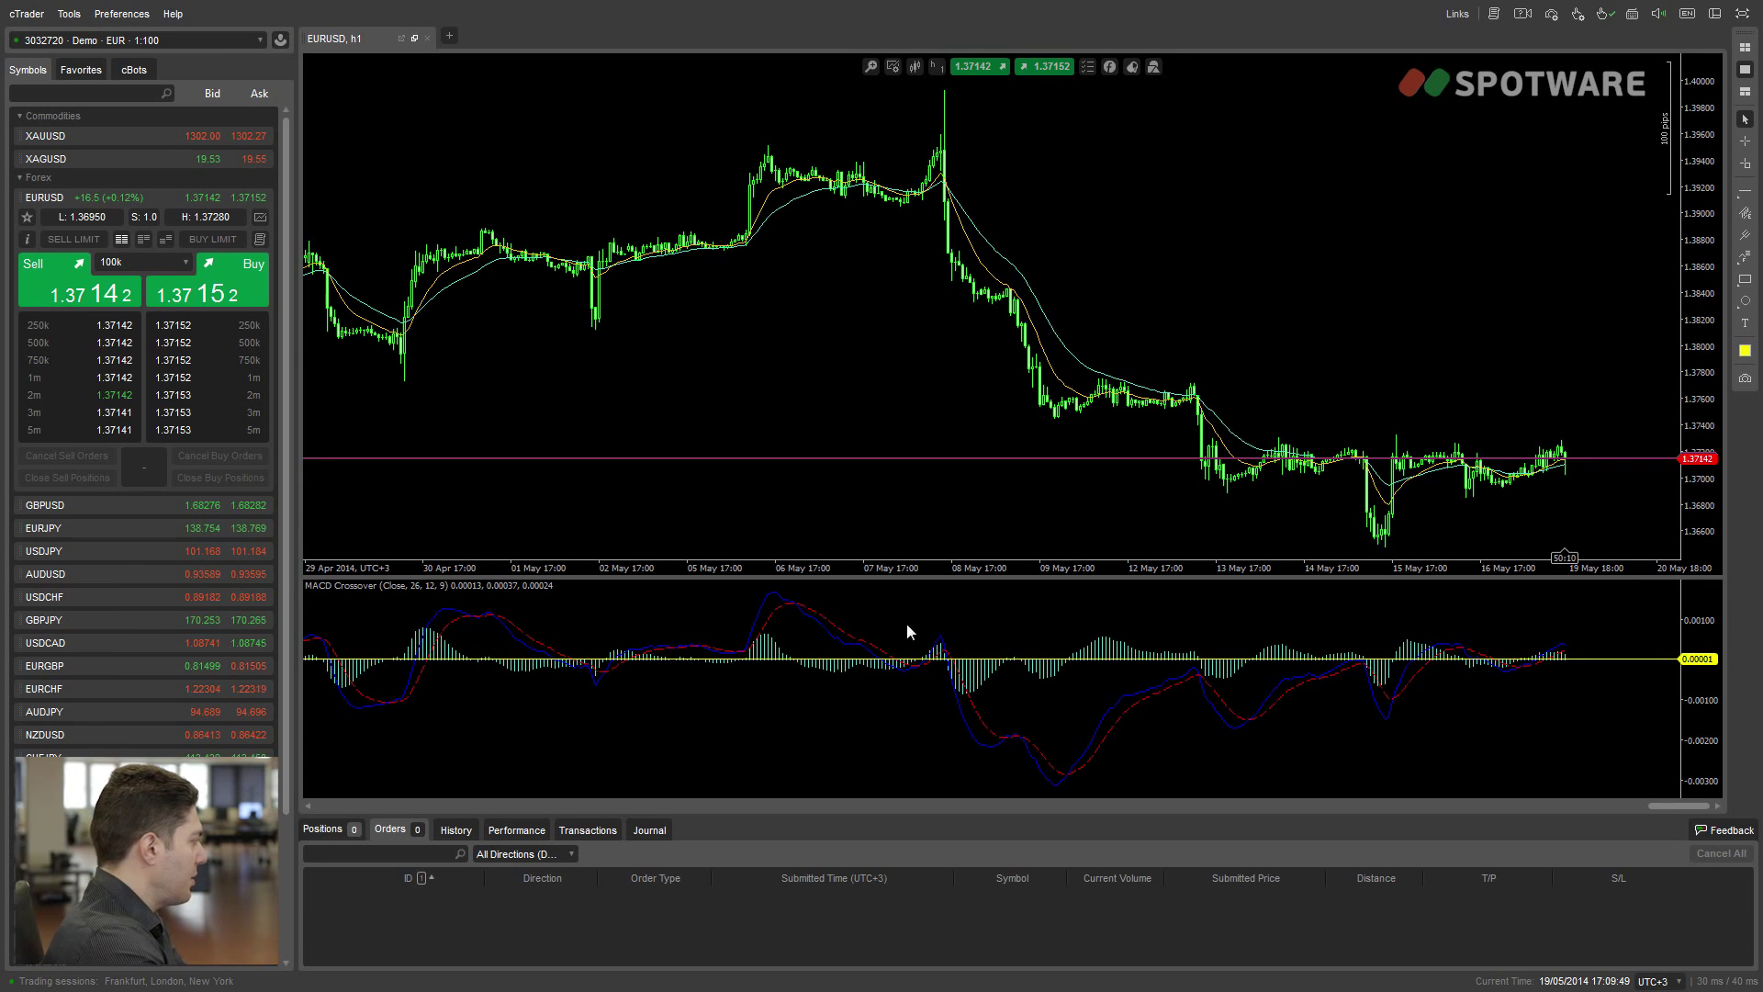
# Step: Add a MACD Histogram with Close source, long cycle 200, short cycle 100 and 1 signal period to the chart
pyautogui.click(1088, 66)
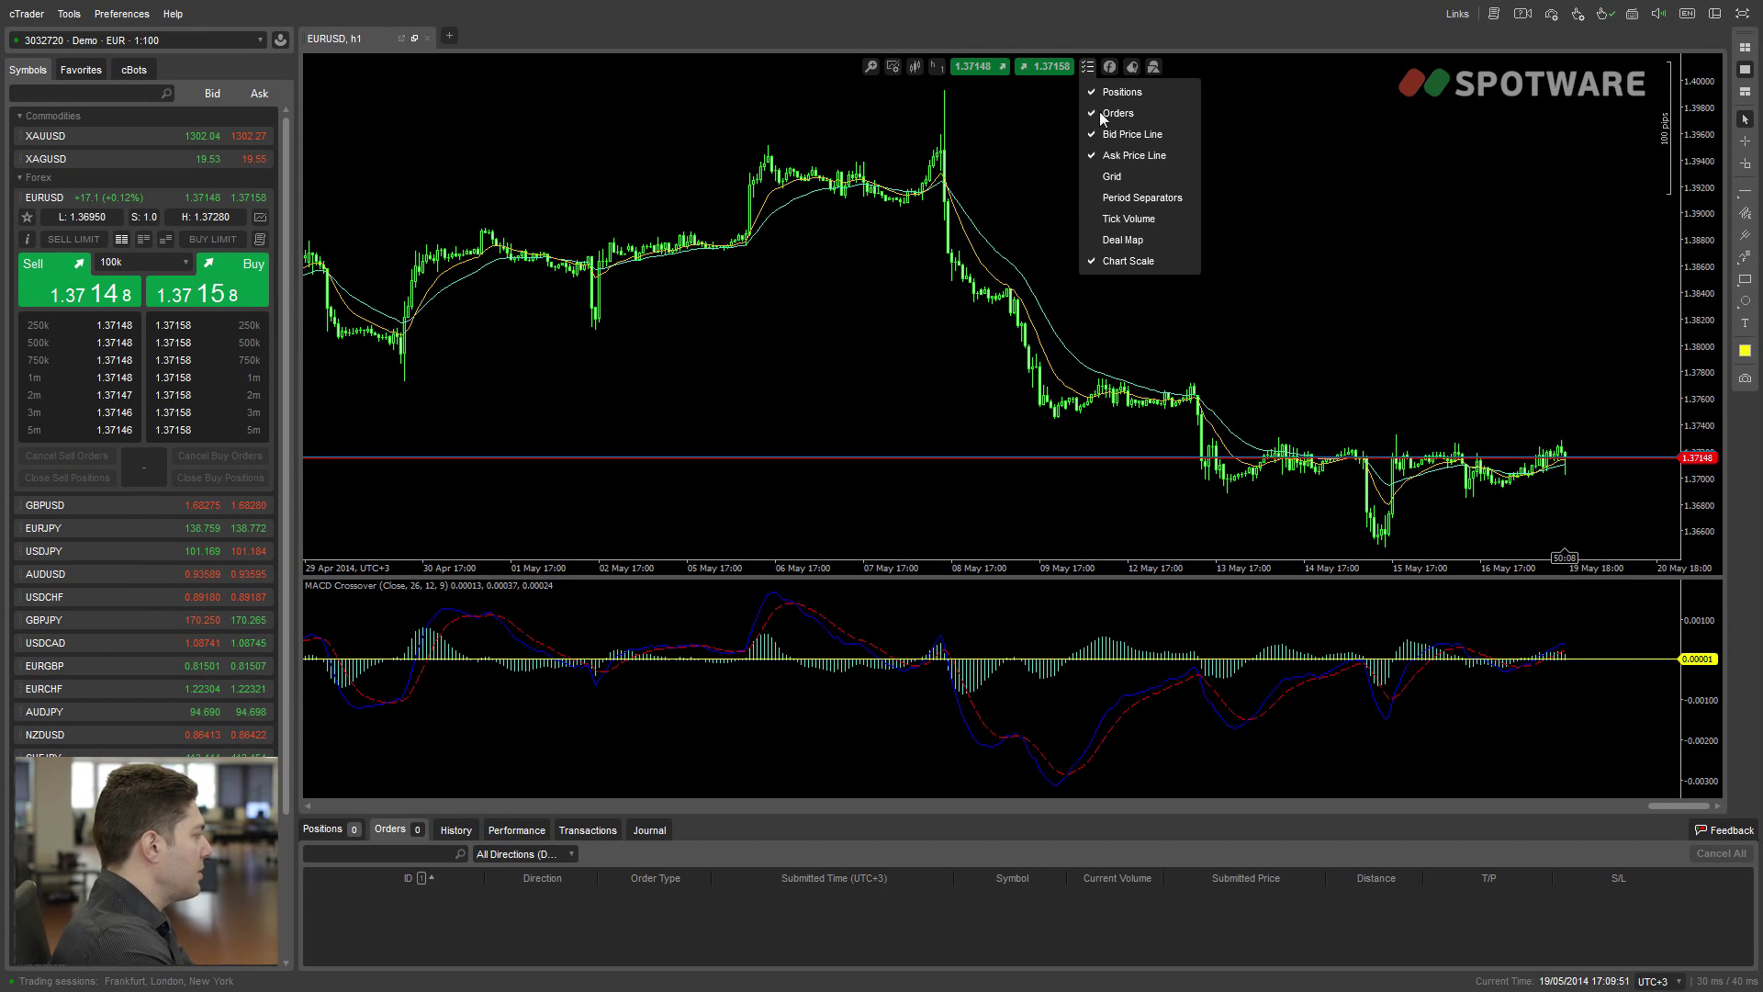
pyautogui.click(1109, 67)
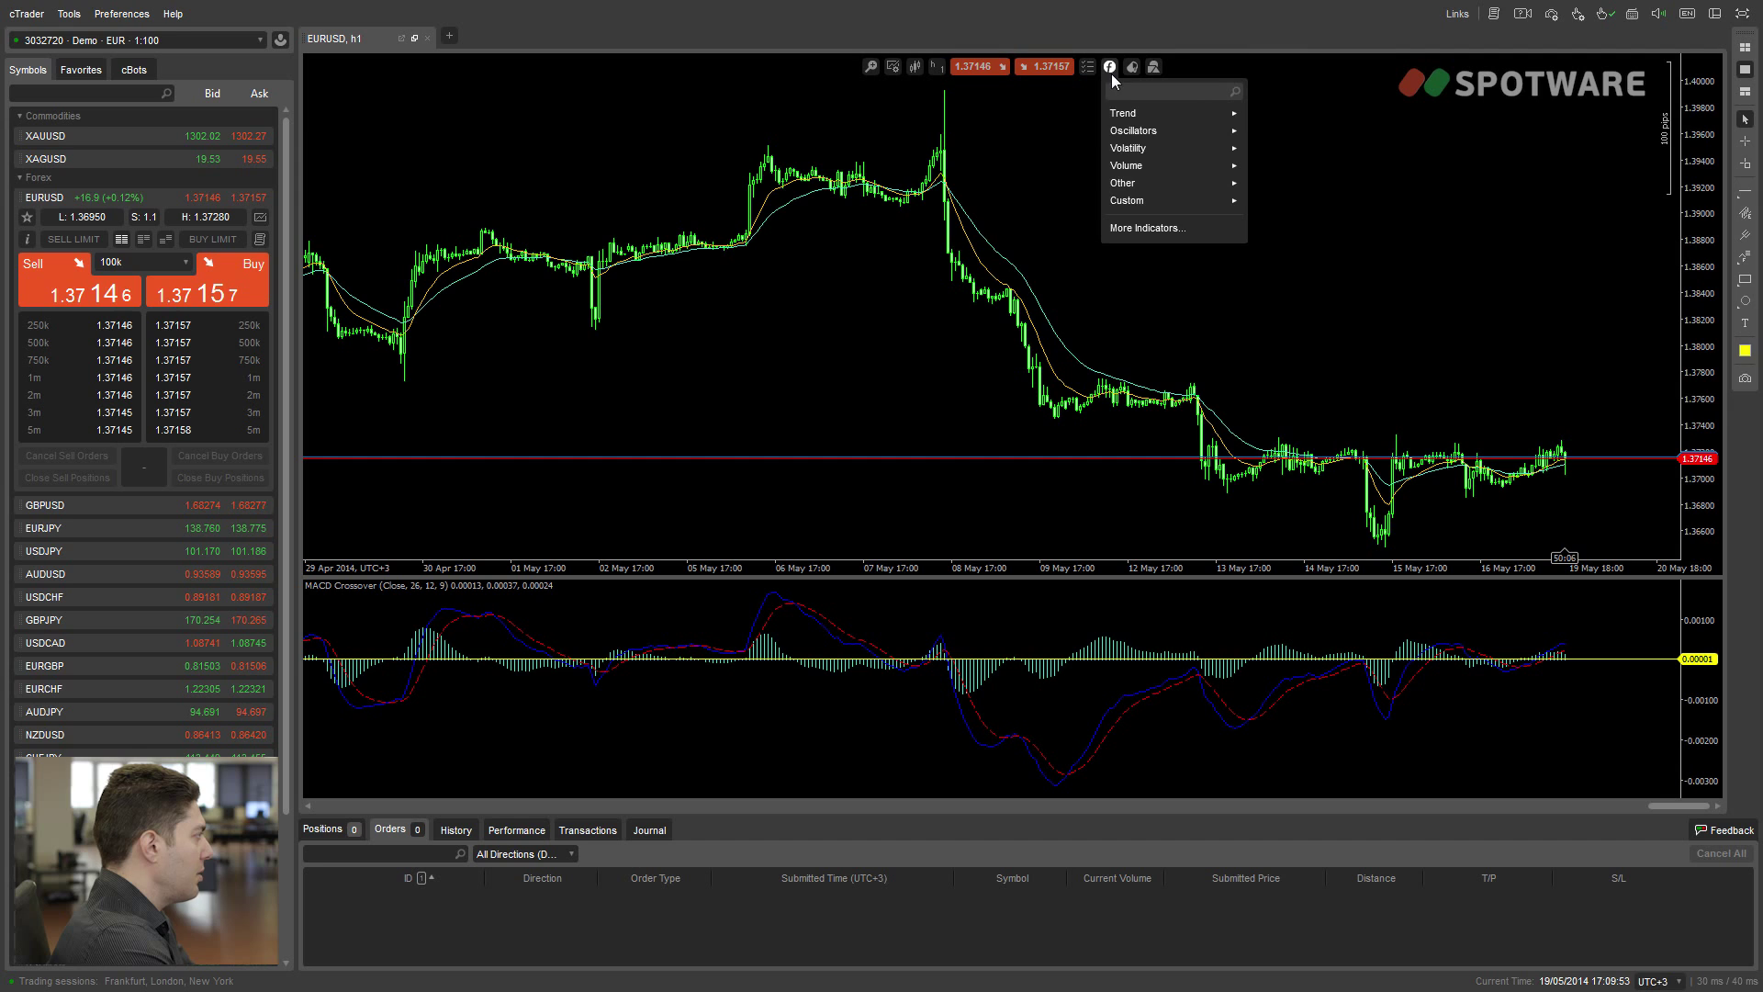
pyautogui.moveTo(1137, 131)
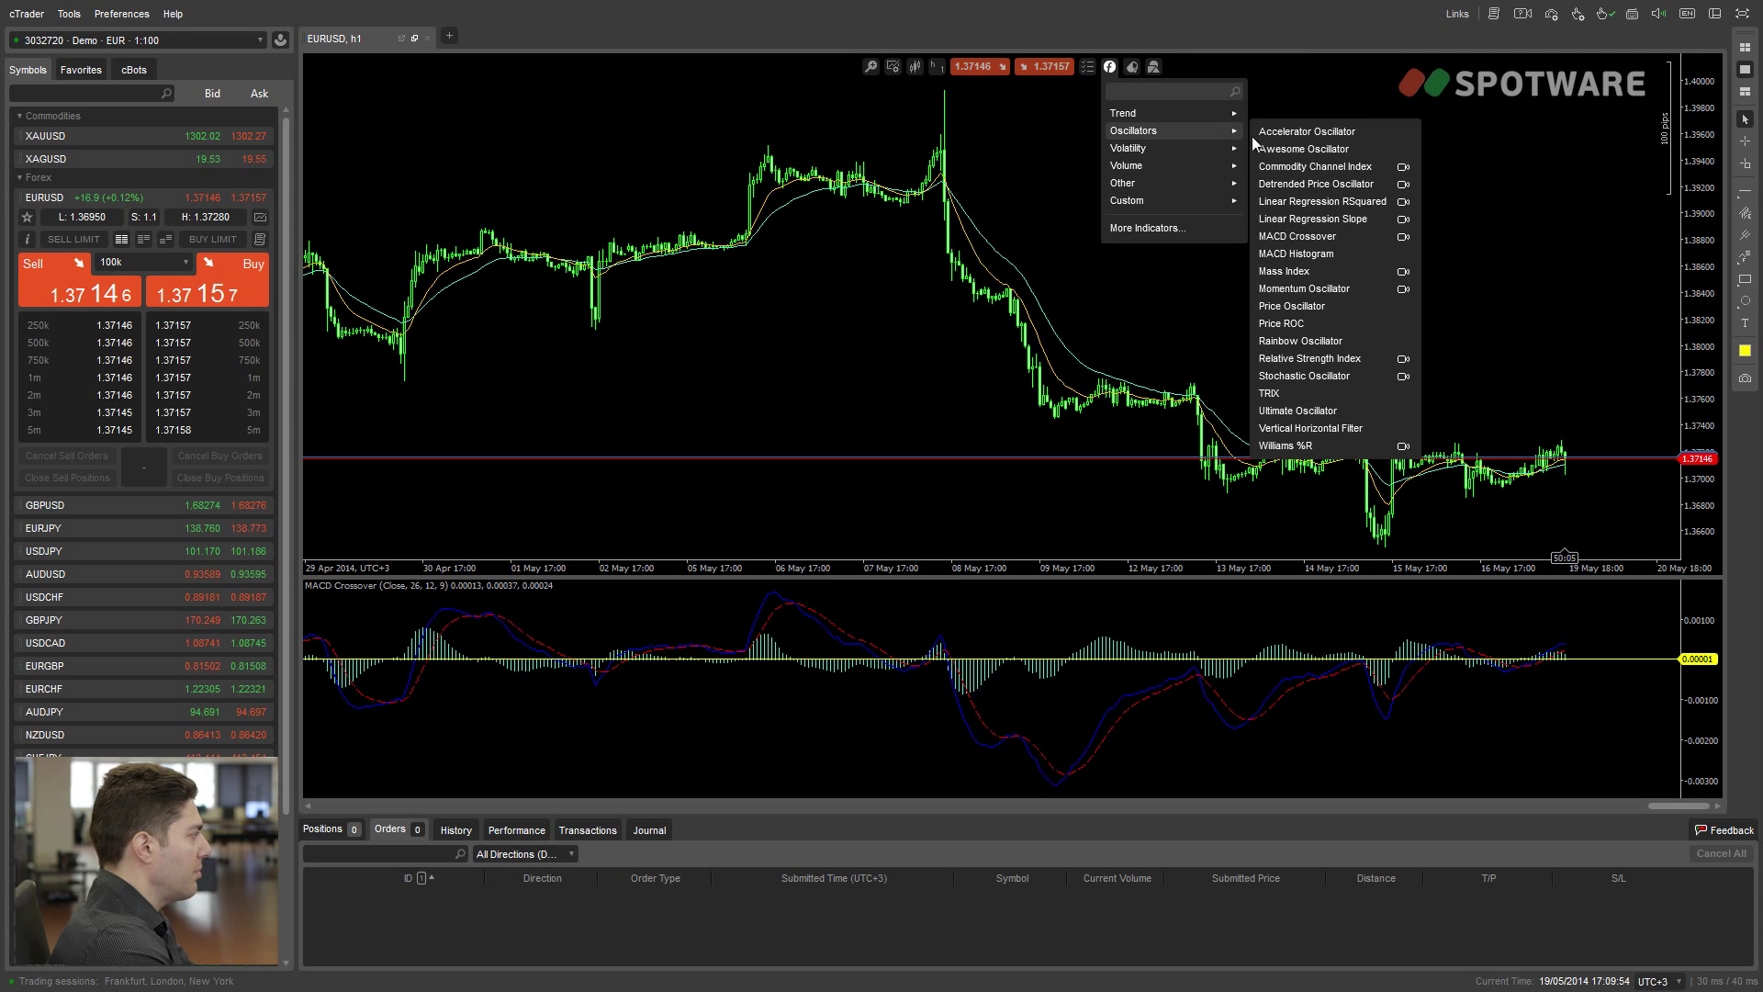
pyautogui.click(1304, 254)
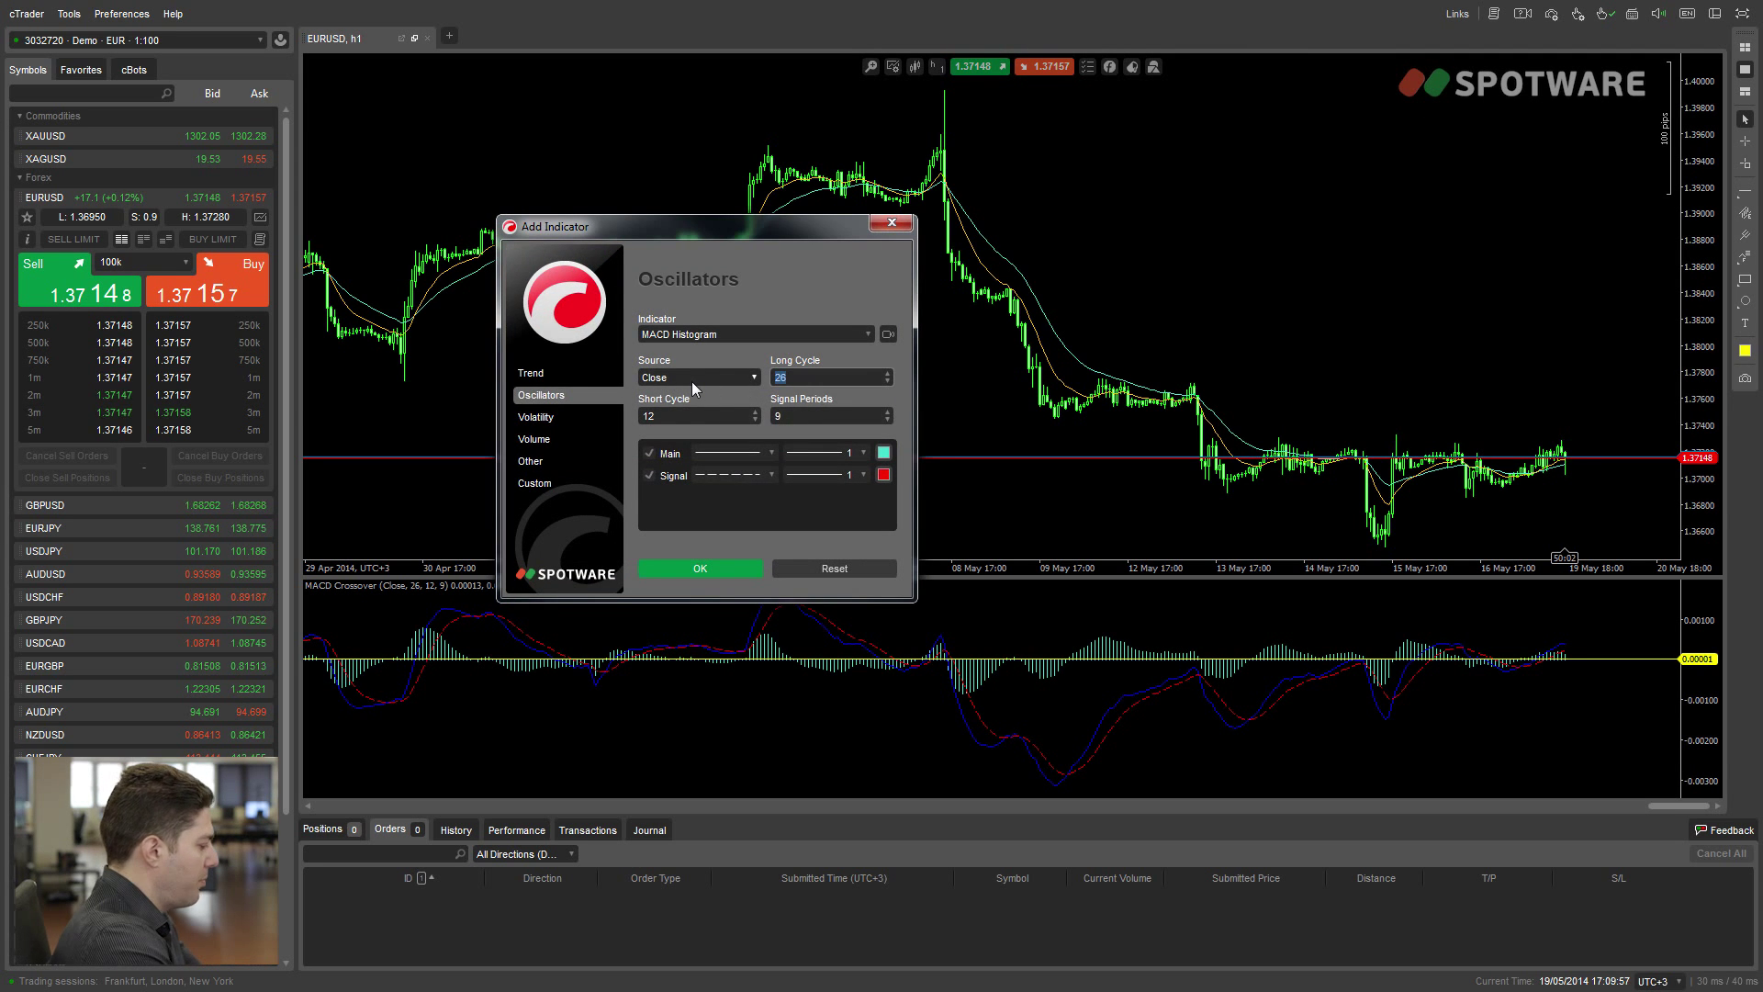
pyautogui.write('200')
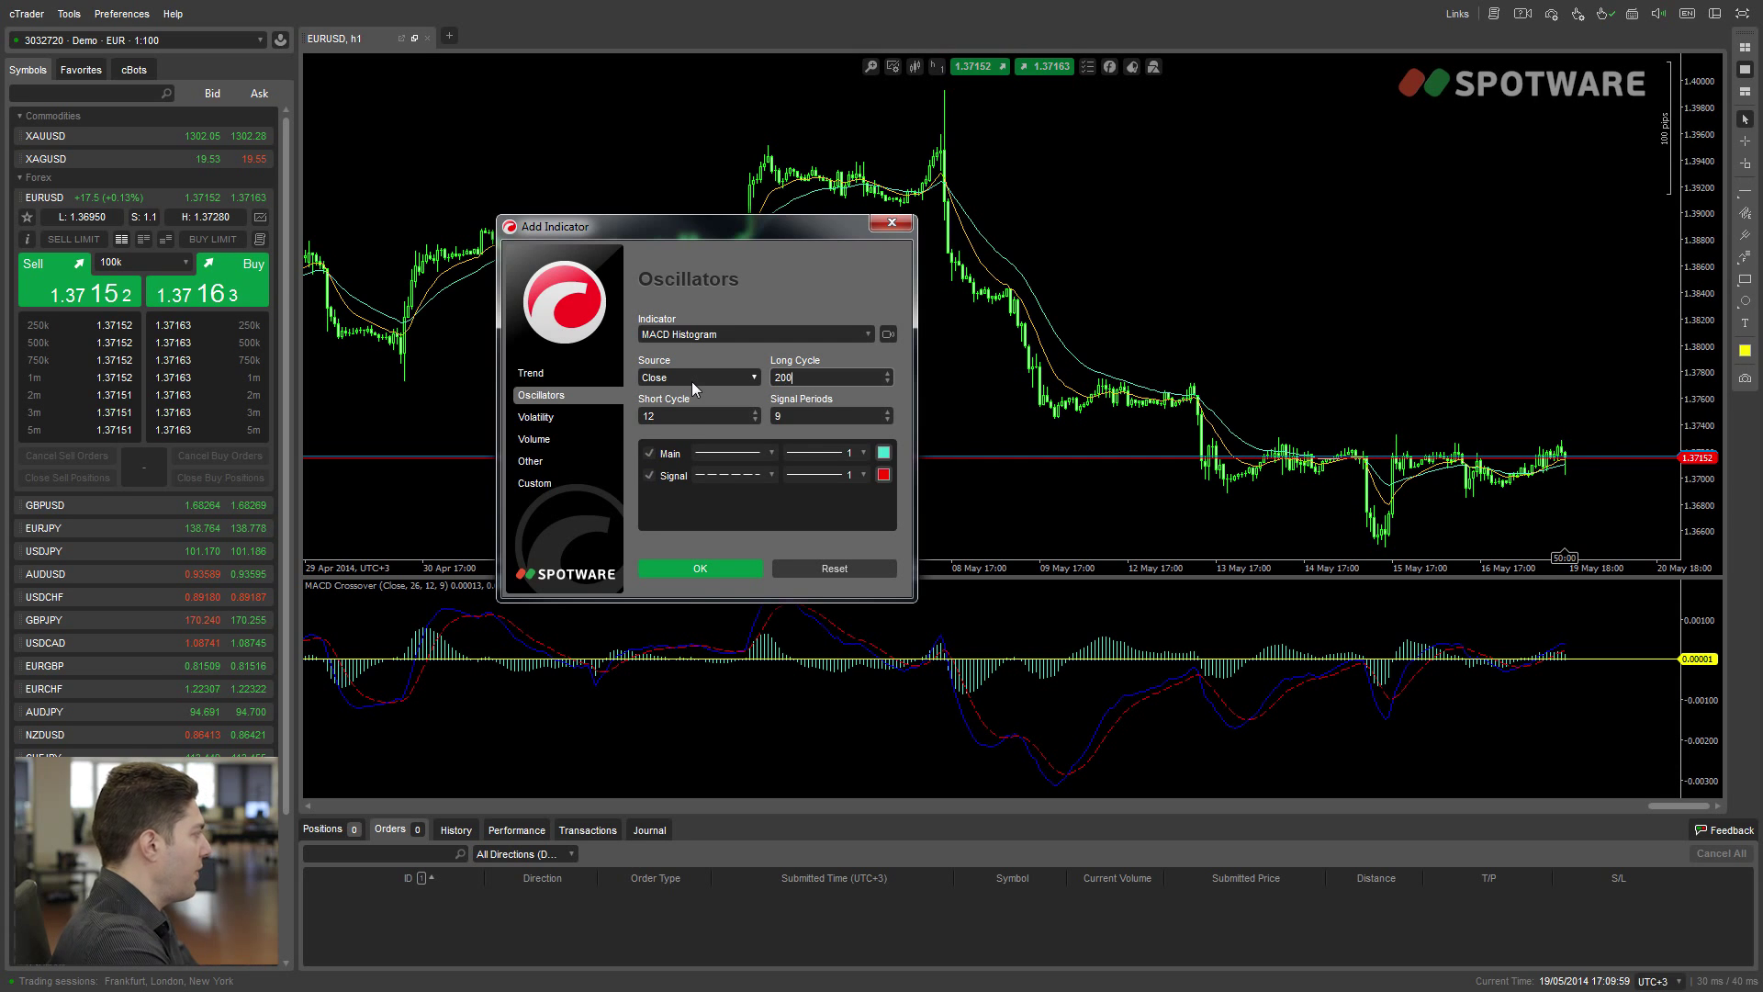
pyautogui.doubleClick(692, 416)
pyautogui.write('100')
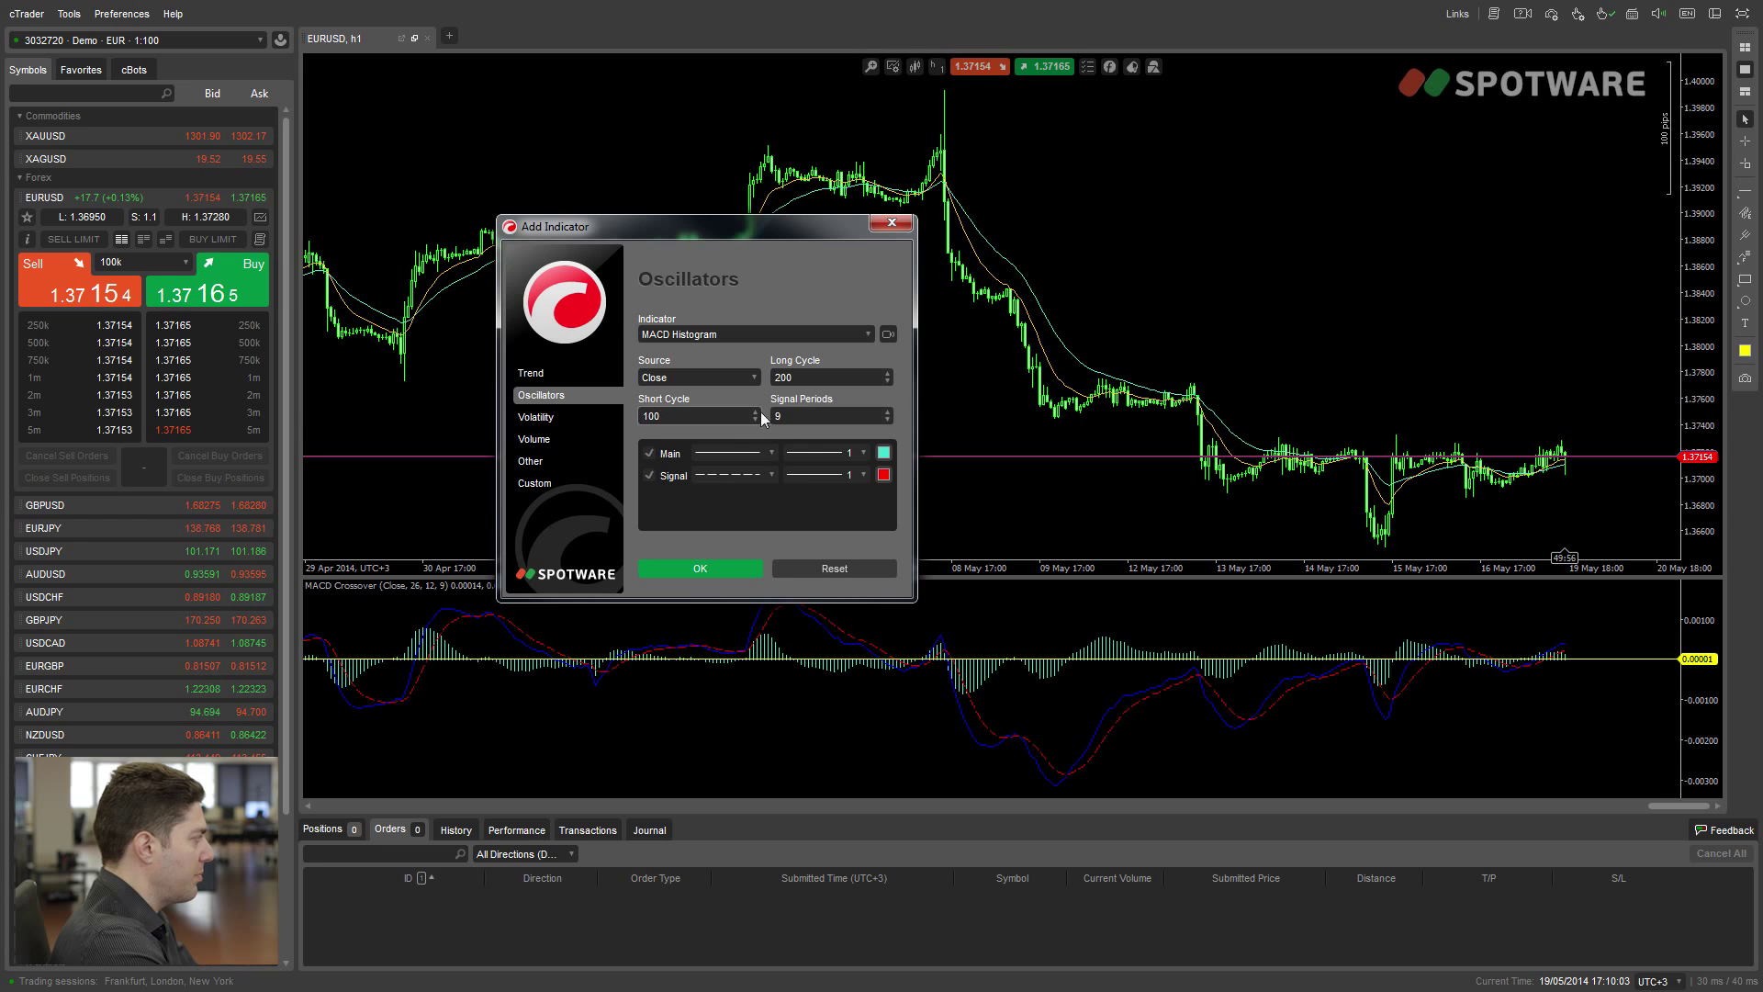
pyautogui.press('Tab')
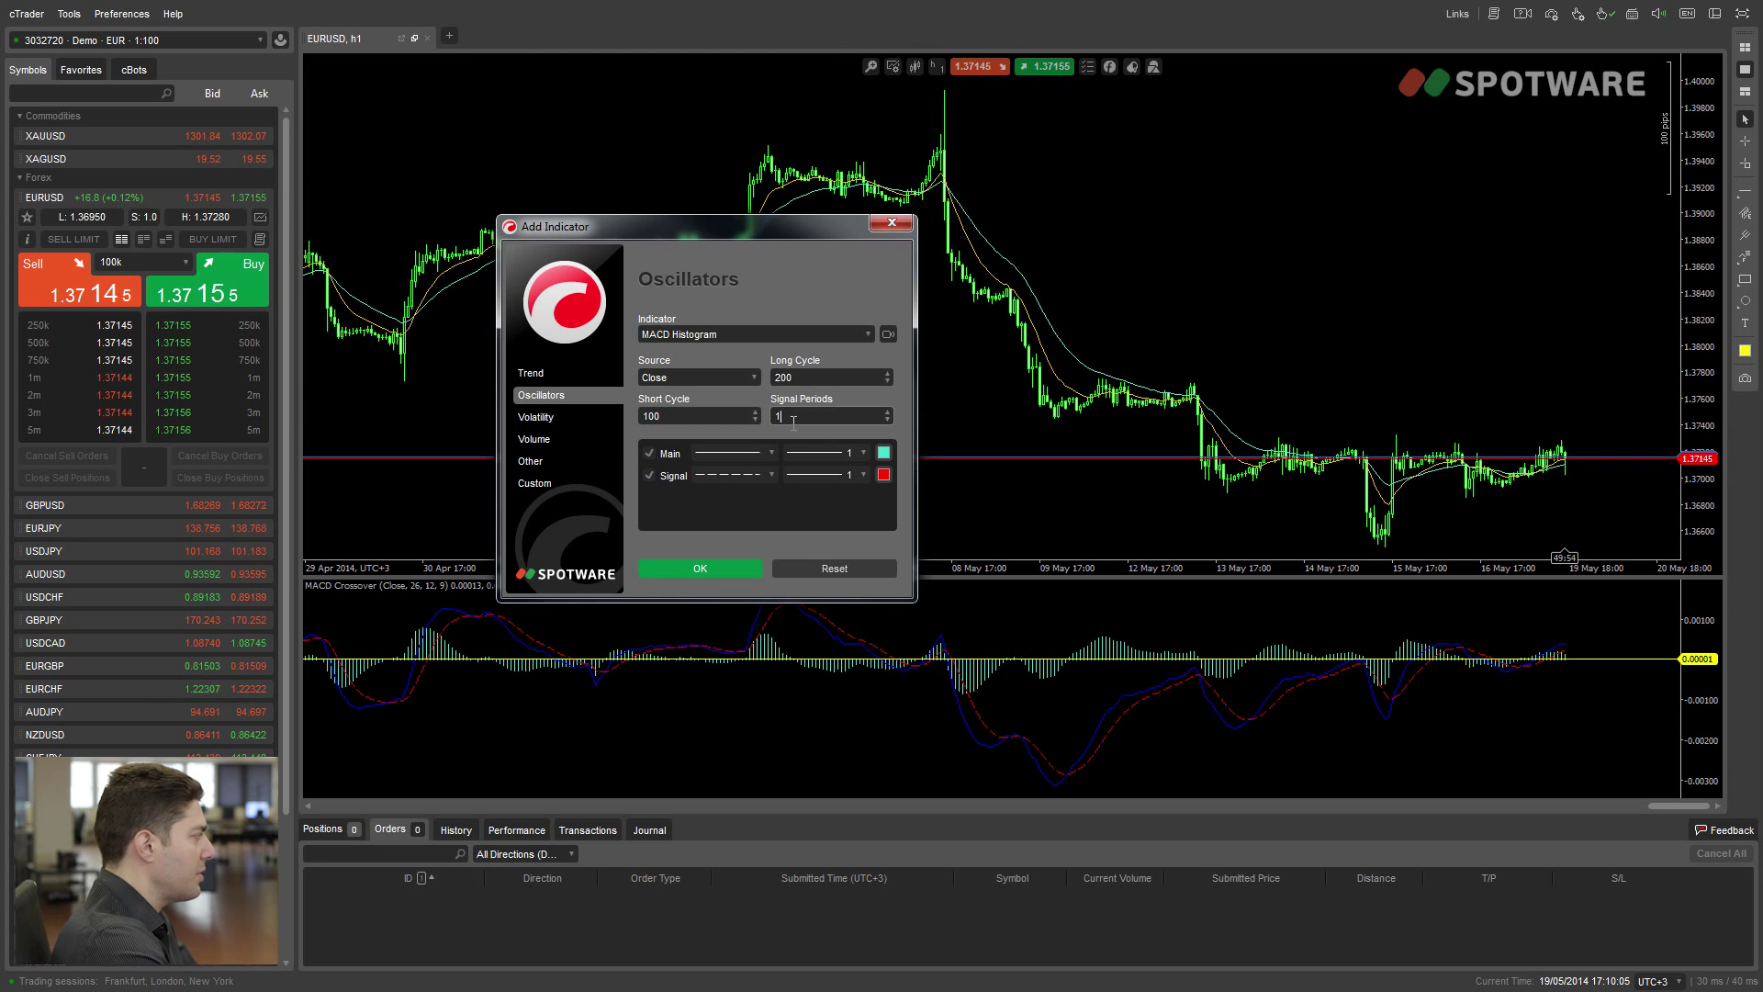
pyautogui.write('1')
pyautogui.click(700, 568)
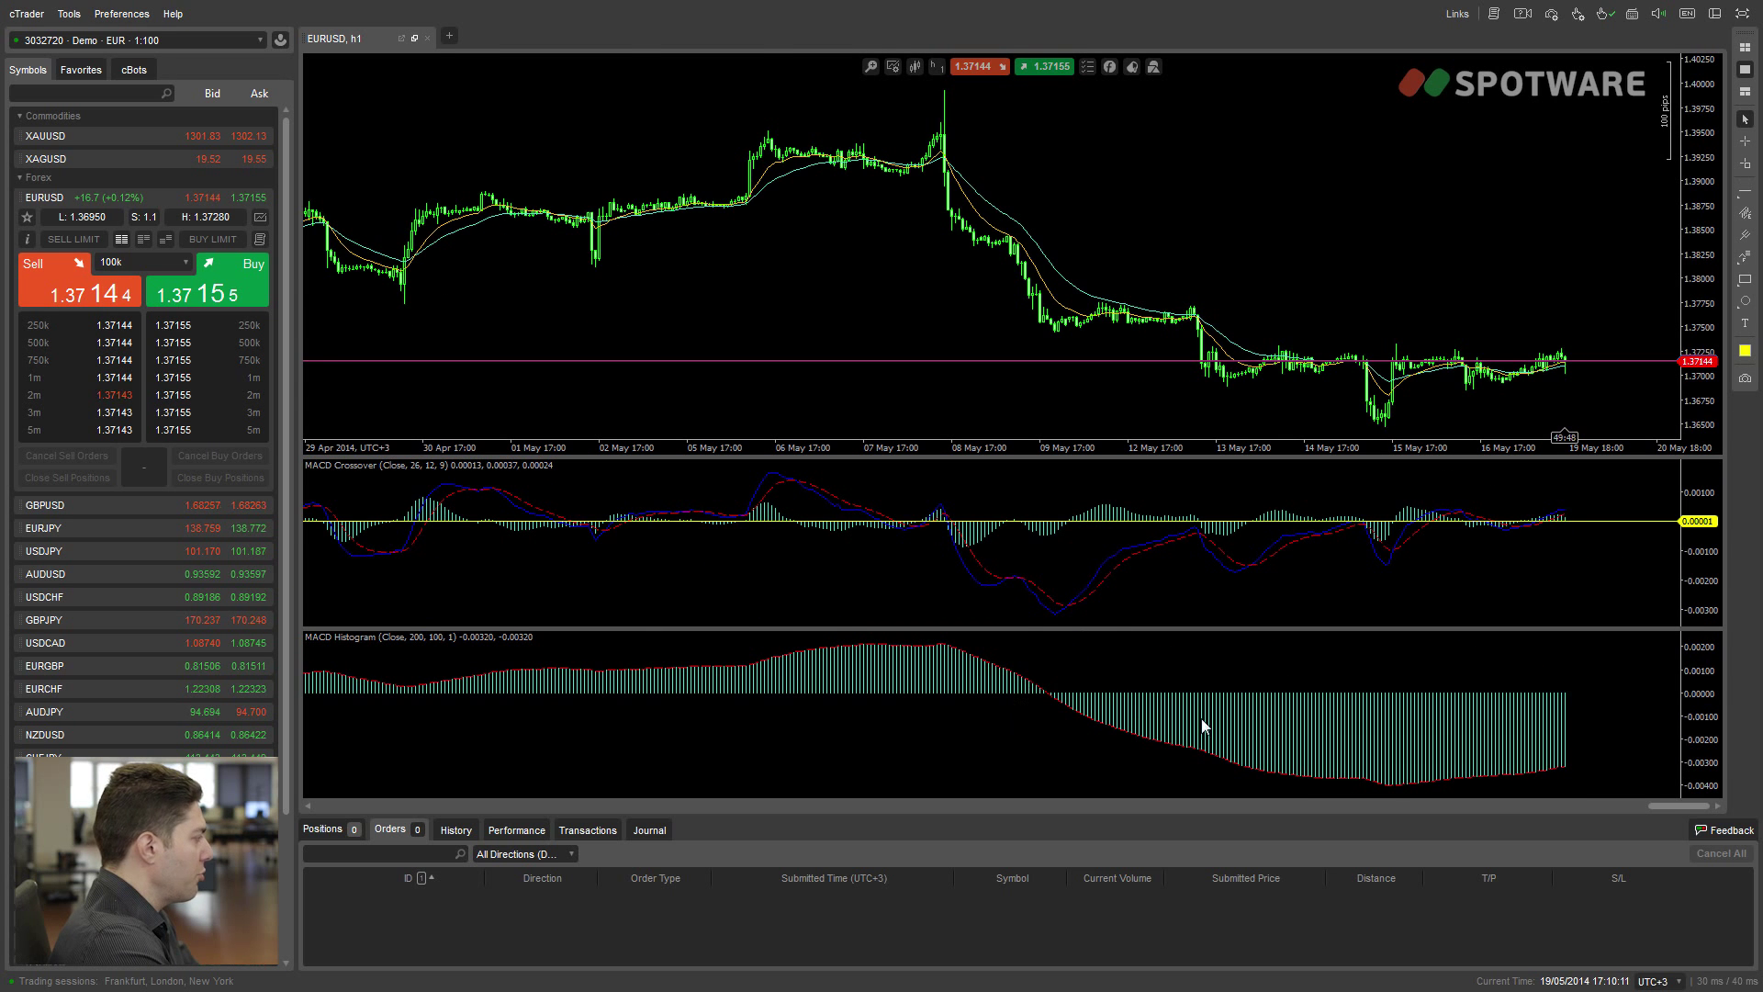
# Step: Examine the EURUSD history back to March 2014, comparing the long-cycle MACD Histogram's swings around zero with the price trends
pyautogui.scroll(5, 785, 677)
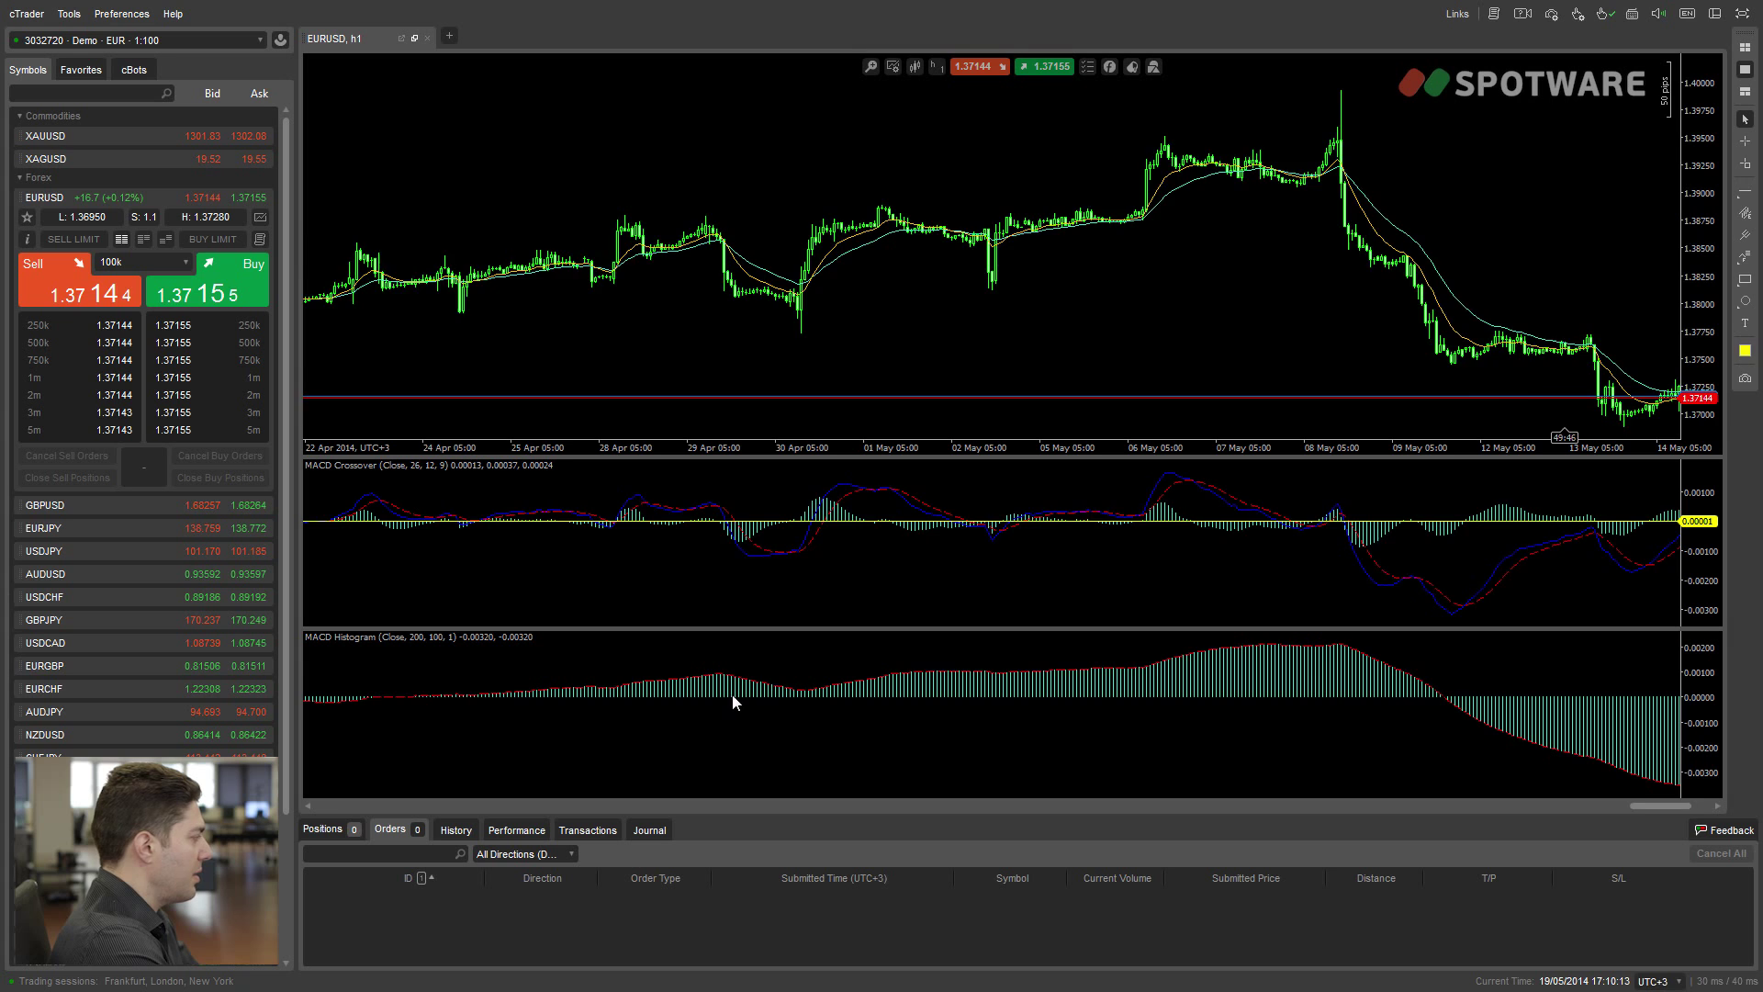
pyautogui.scroll(-3, 732, 704)
pyautogui.scroll(-2, 1139, 694)
pyautogui.scroll(5, 553, 705)
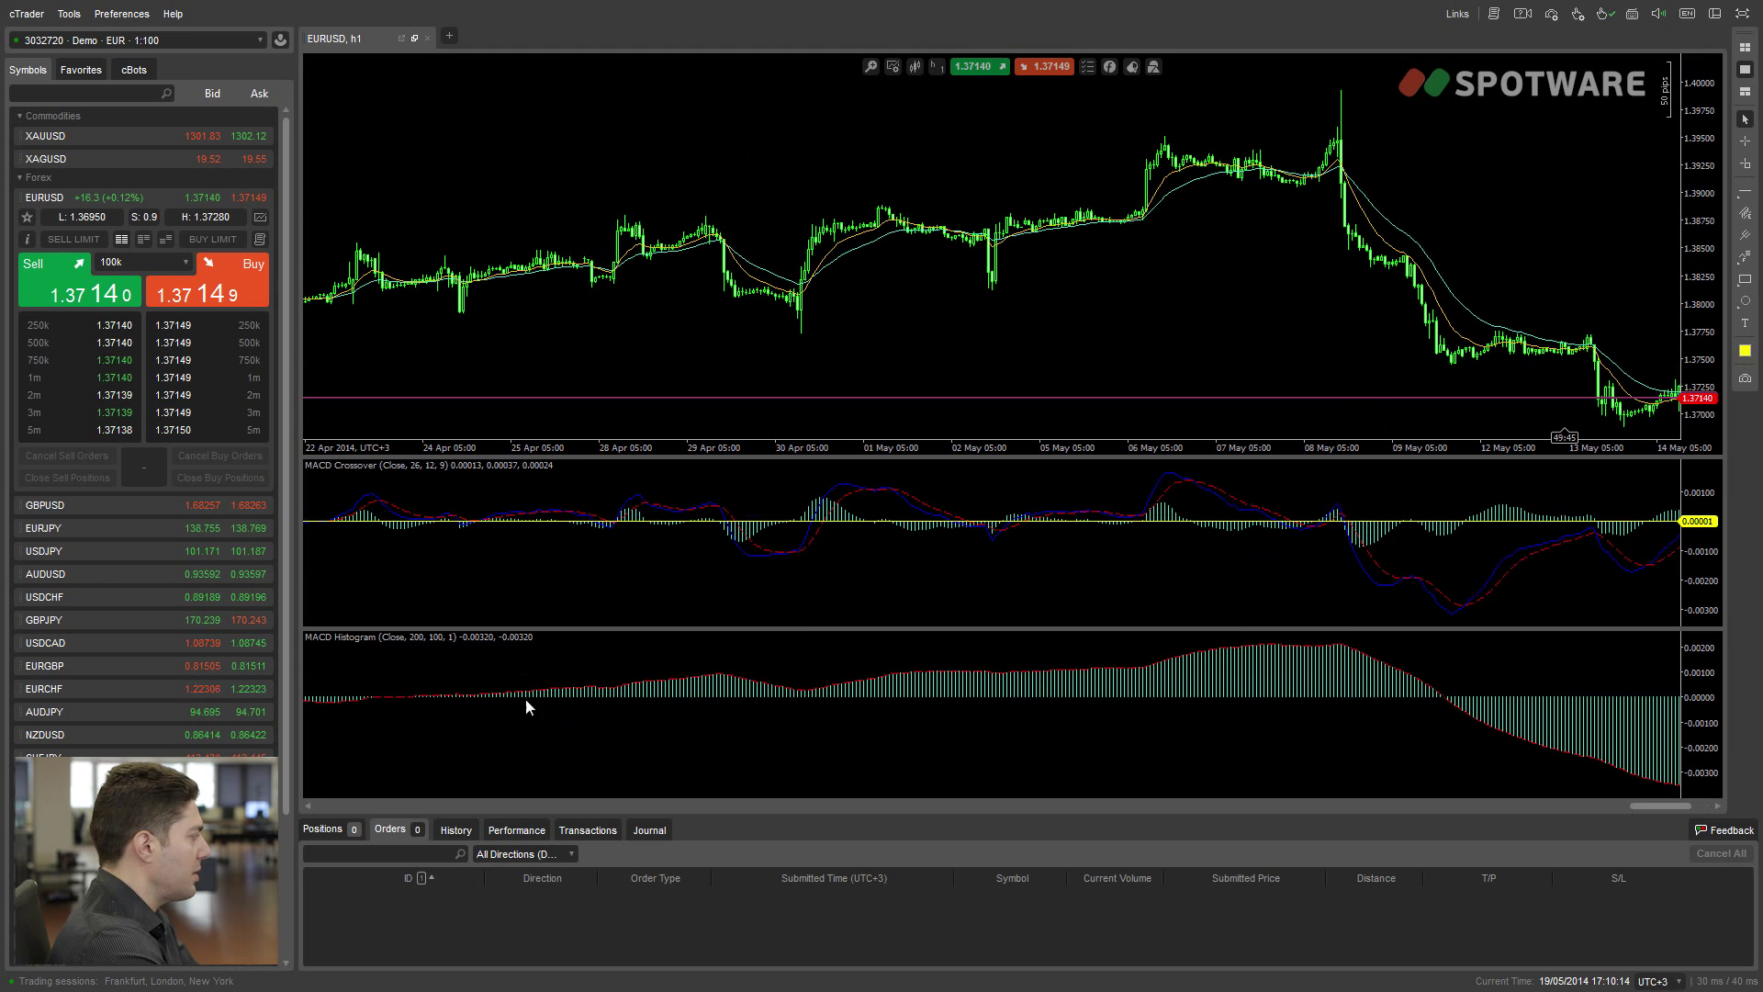
pyautogui.scroll(-3, 1171, 672)
pyautogui.scroll(3, 703, 698)
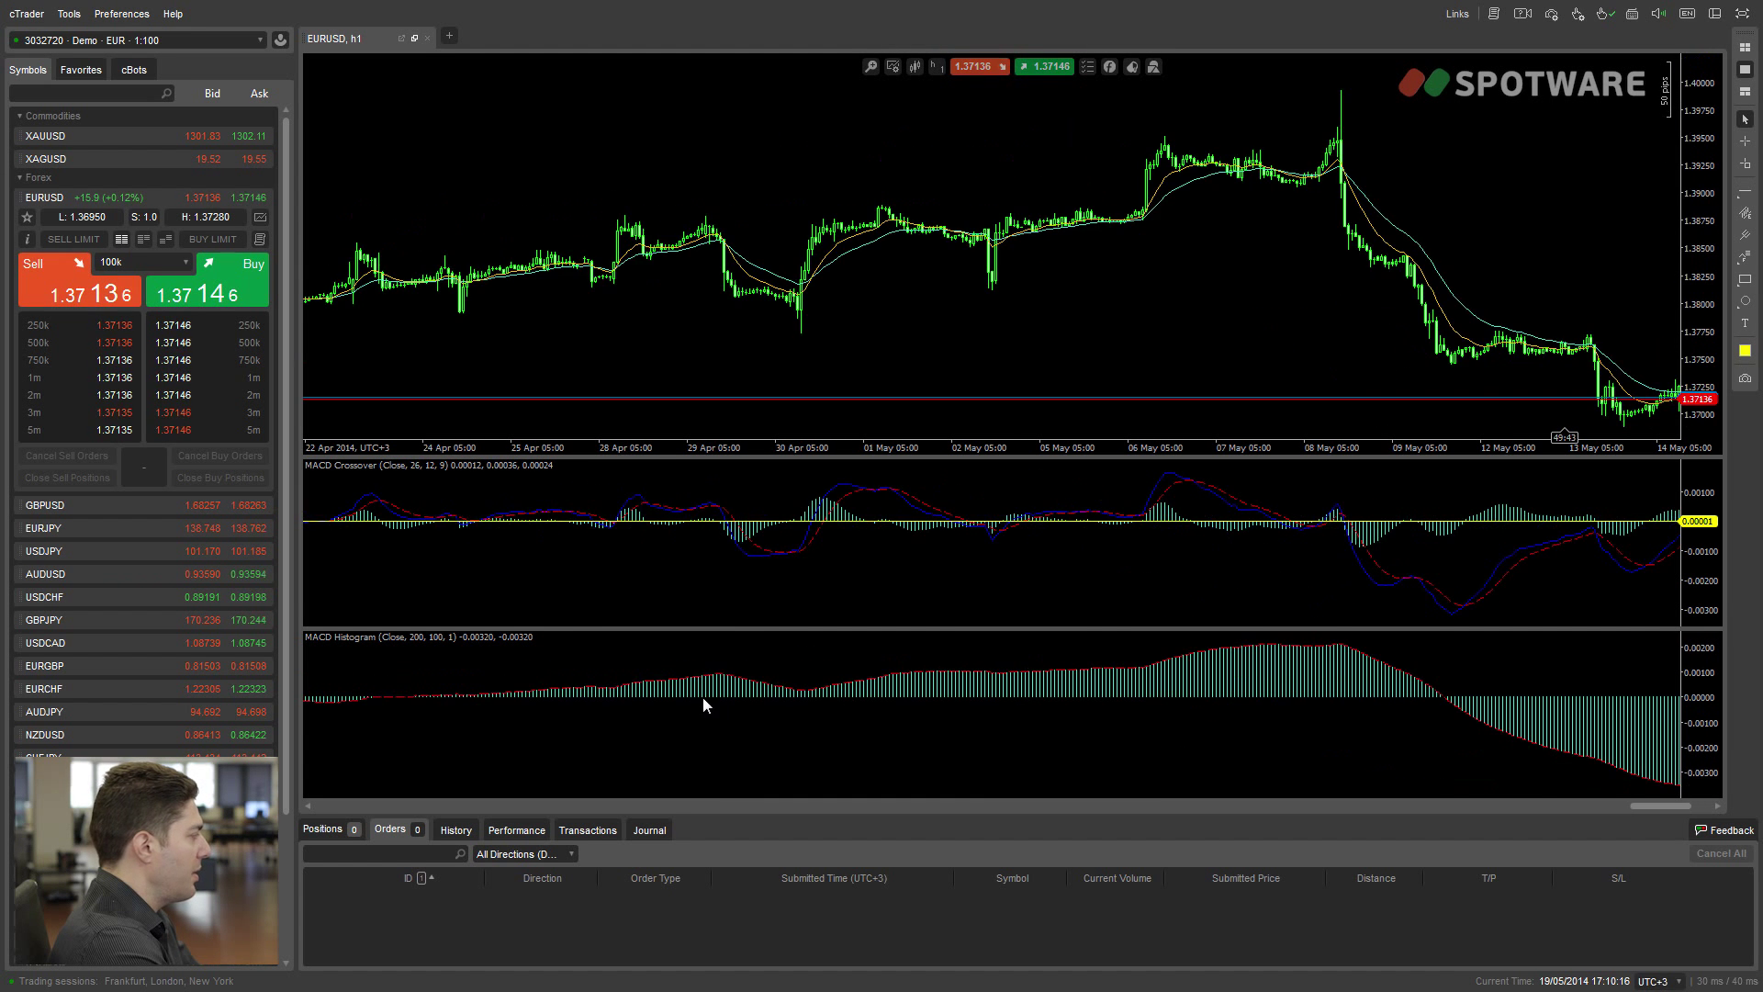
pyautogui.scroll(-3, 1244, 686)
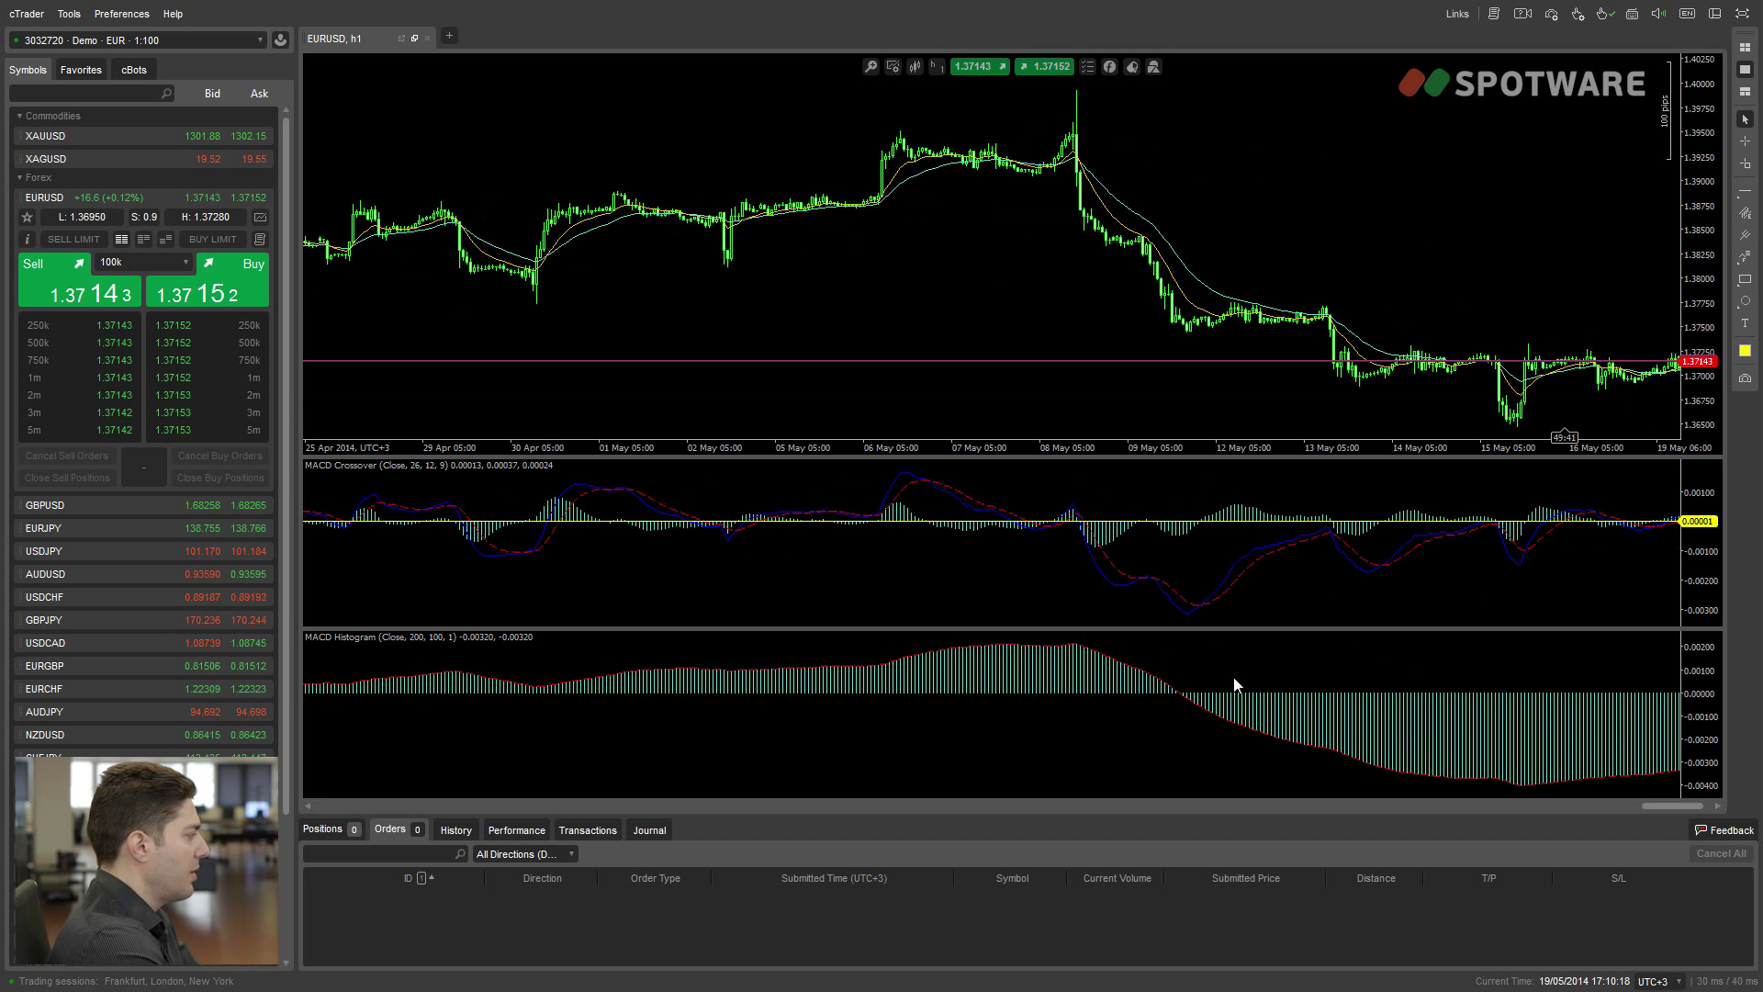
pyautogui.scroll(-3, 1204, 687)
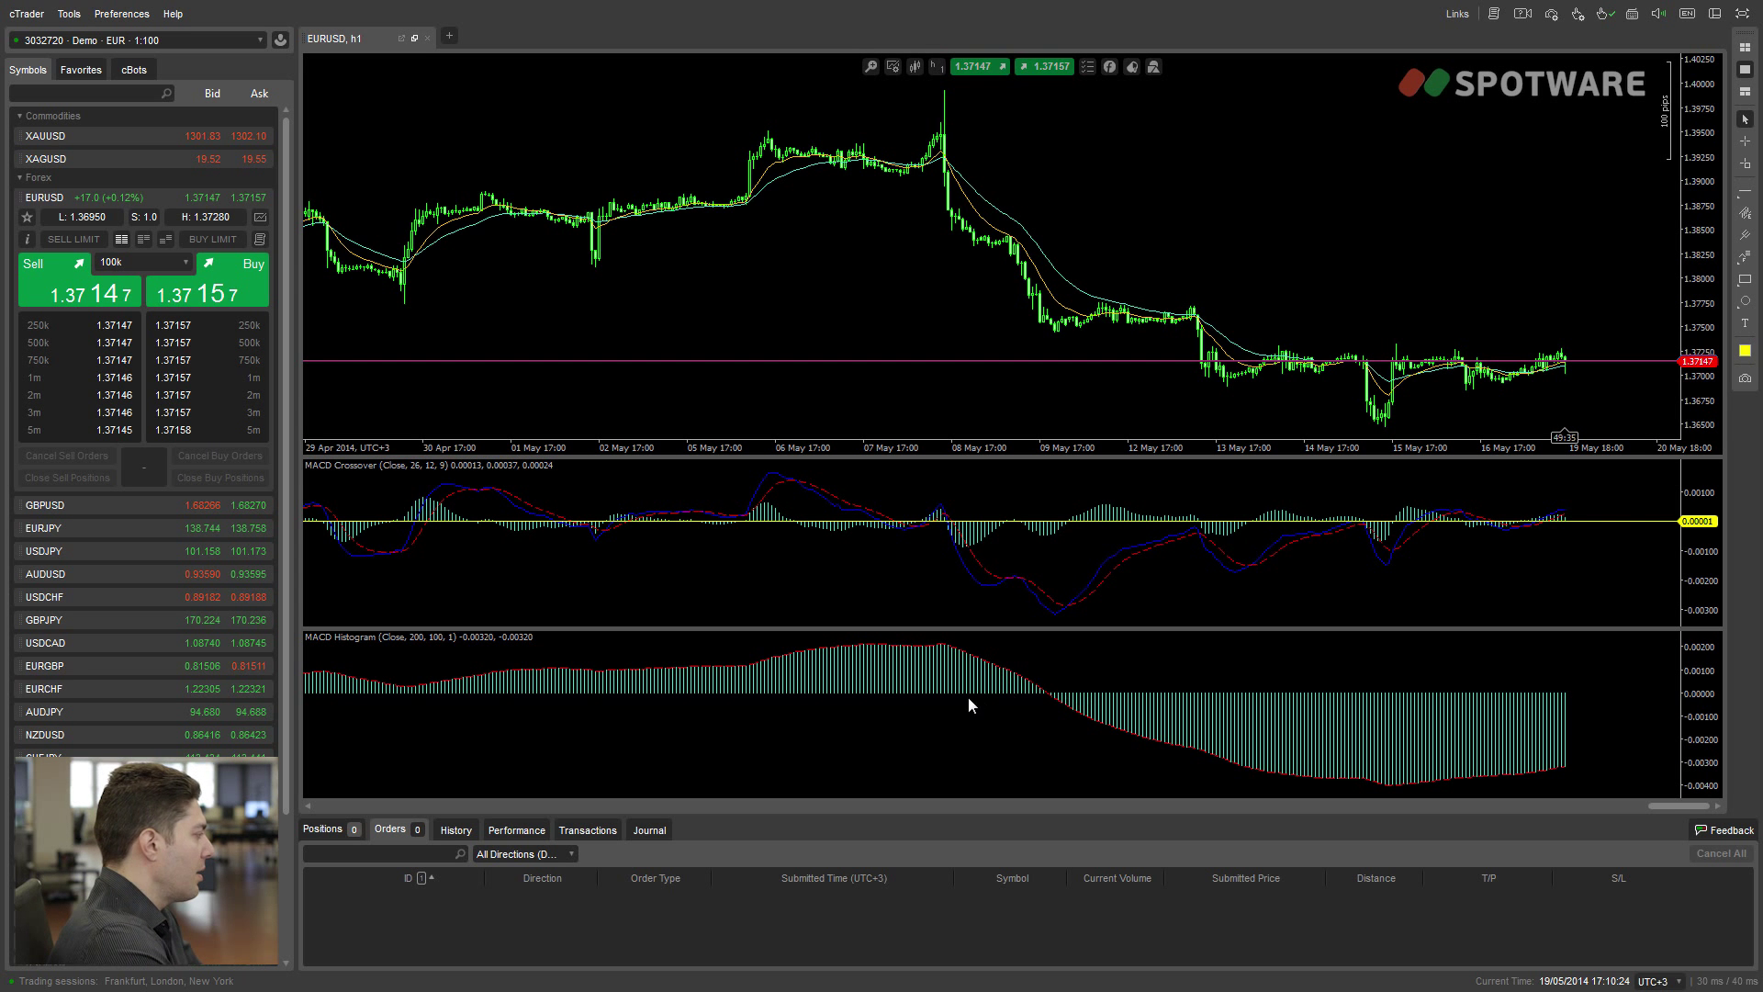
pyautogui.scroll(15, 968, 688)
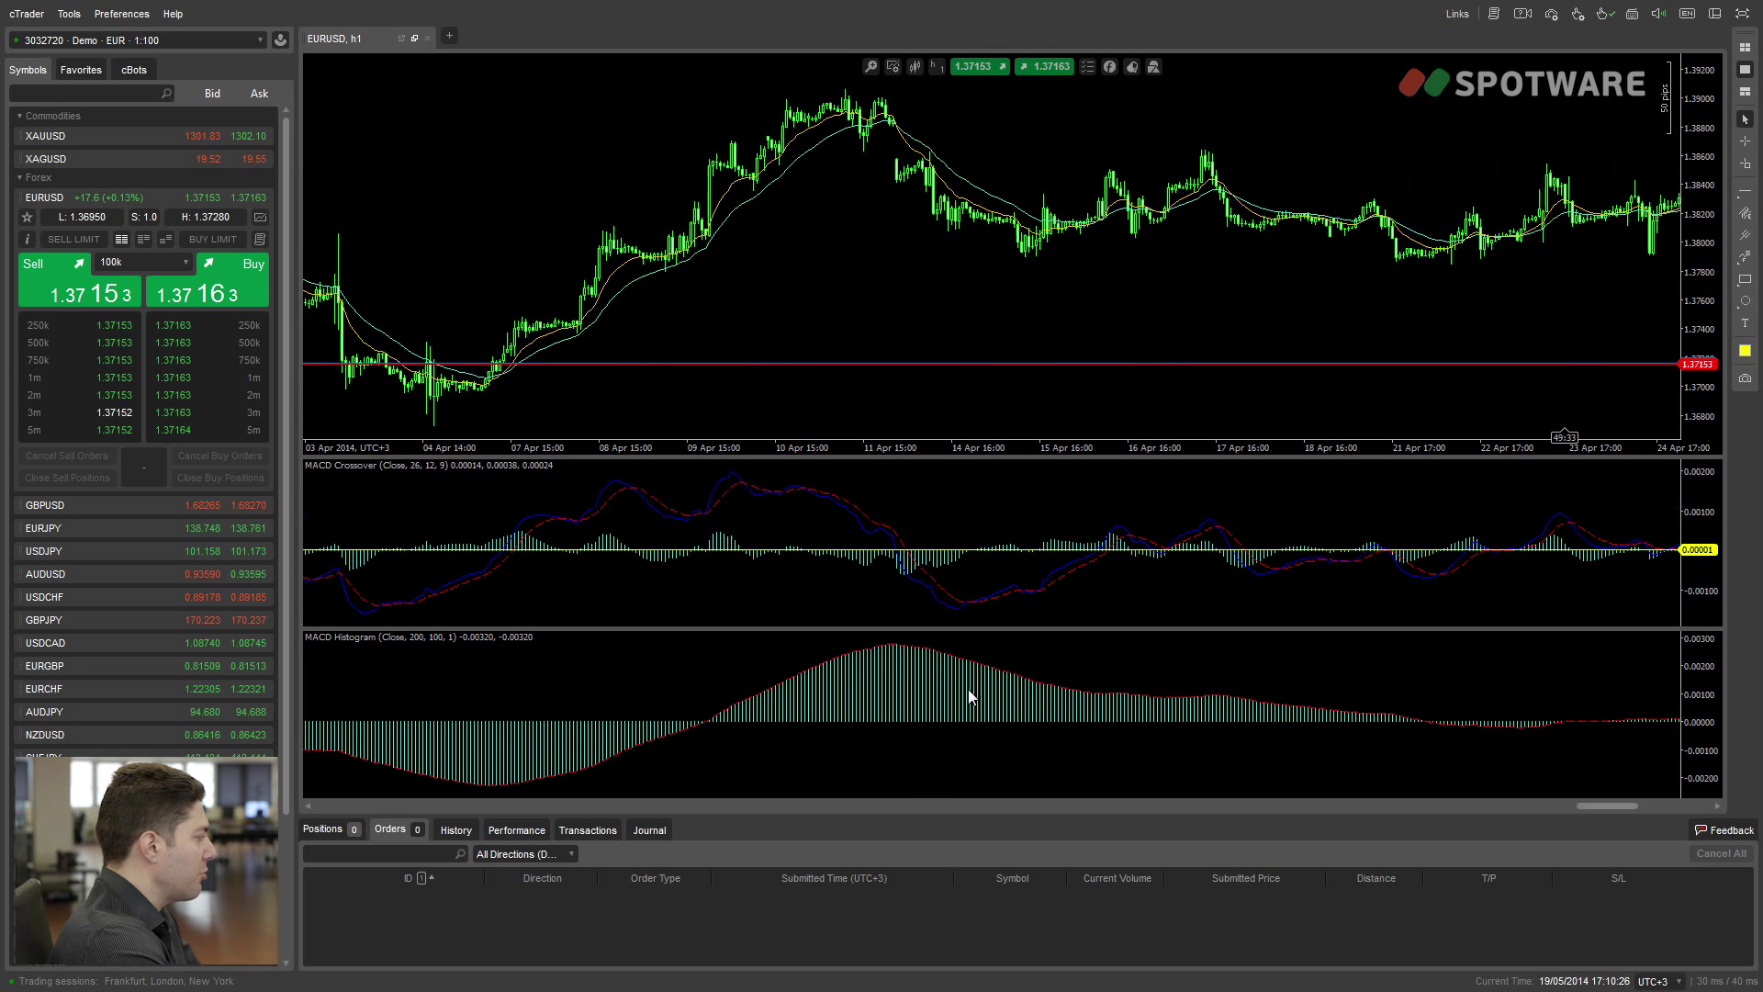
pyautogui.scroll(9, 970, 687)
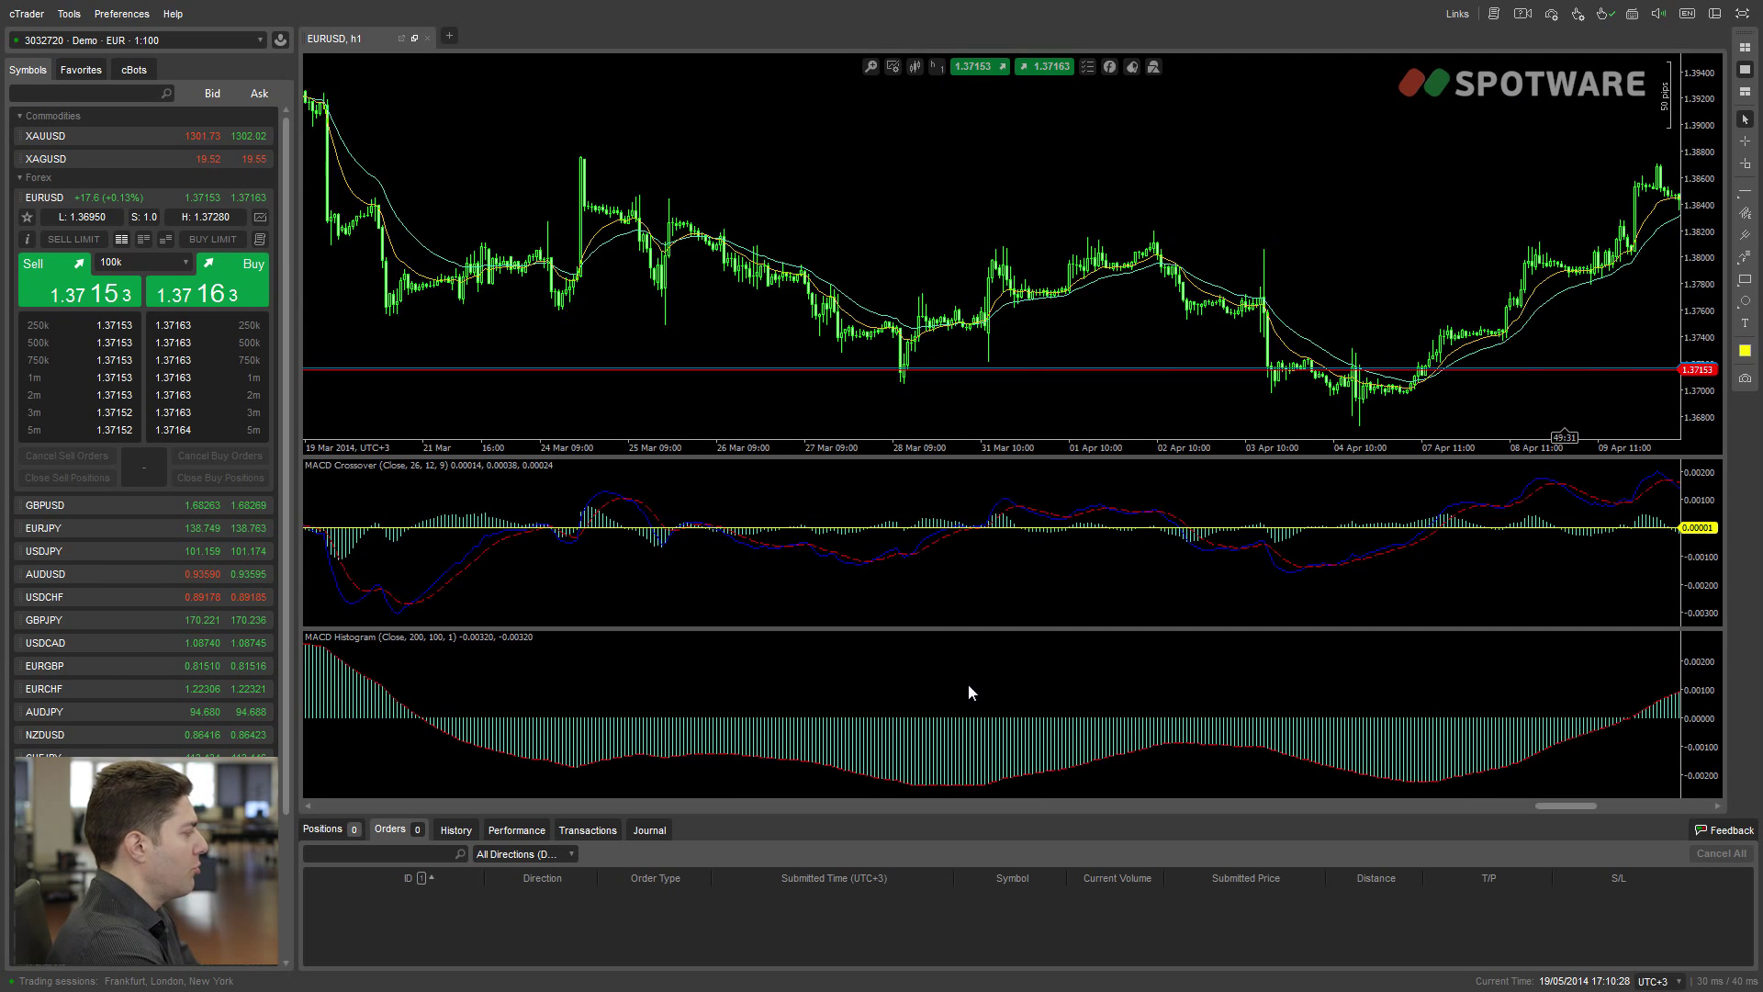
pyautogui.scroll(-2, 934, 576)
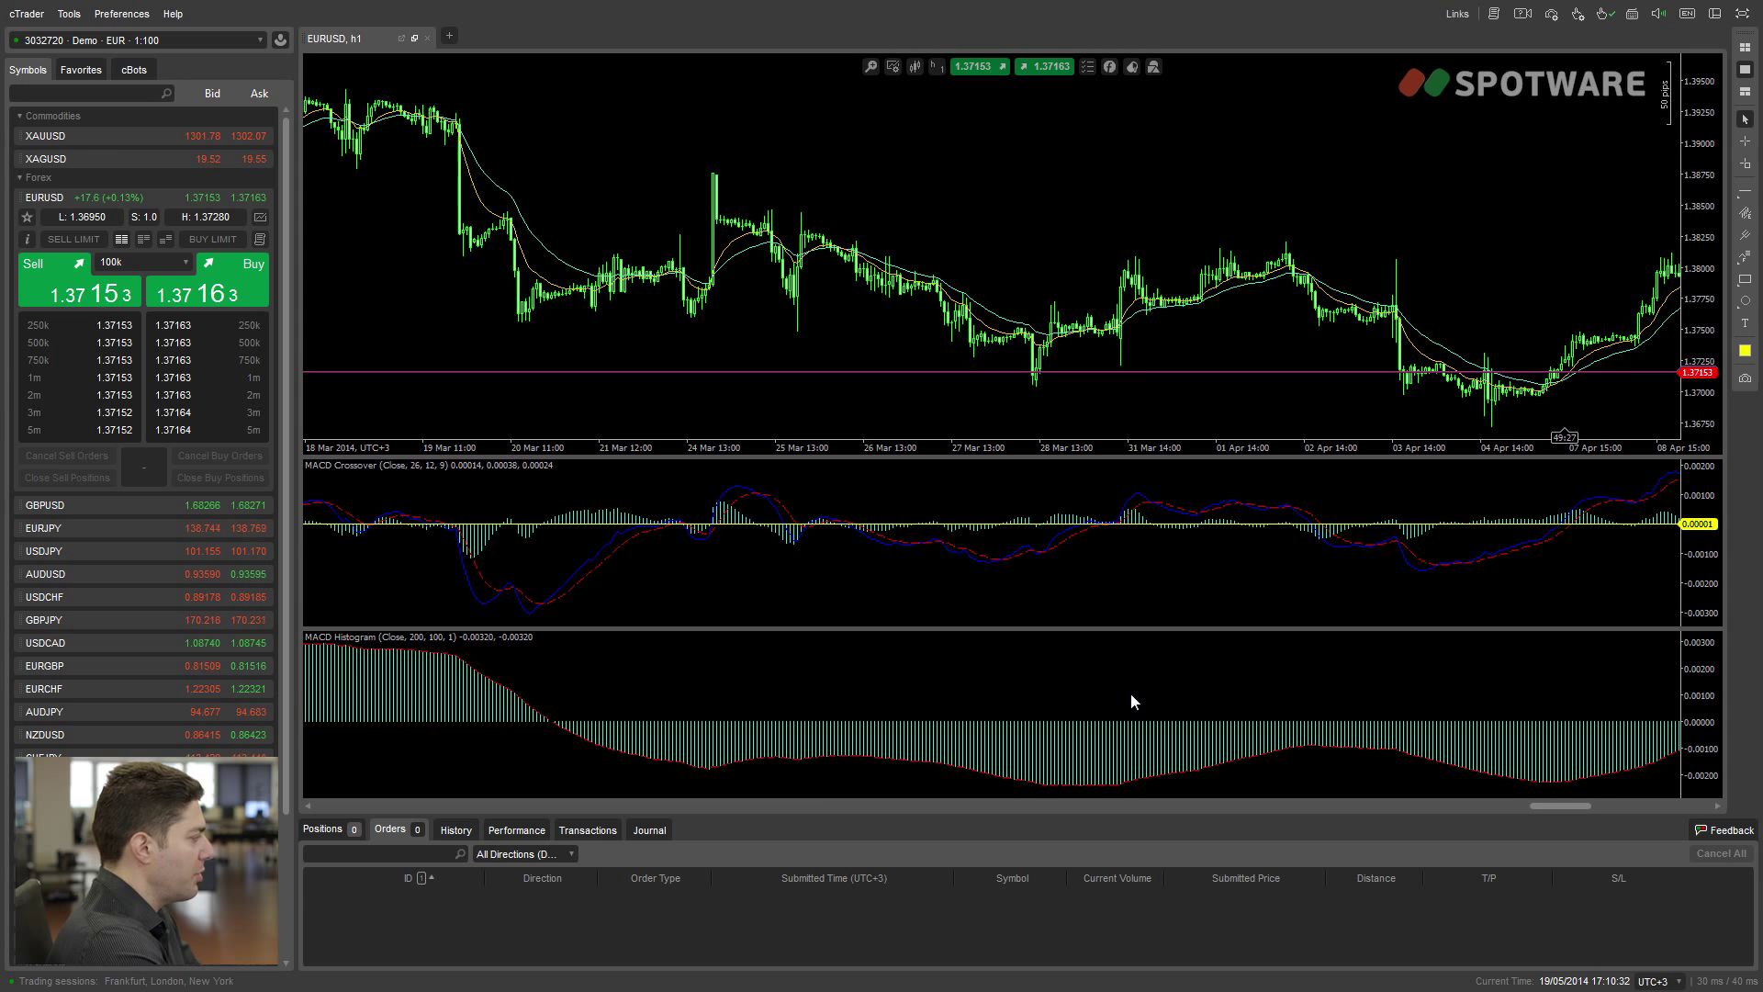
pyautogui.scroll(3, 1132, 693)
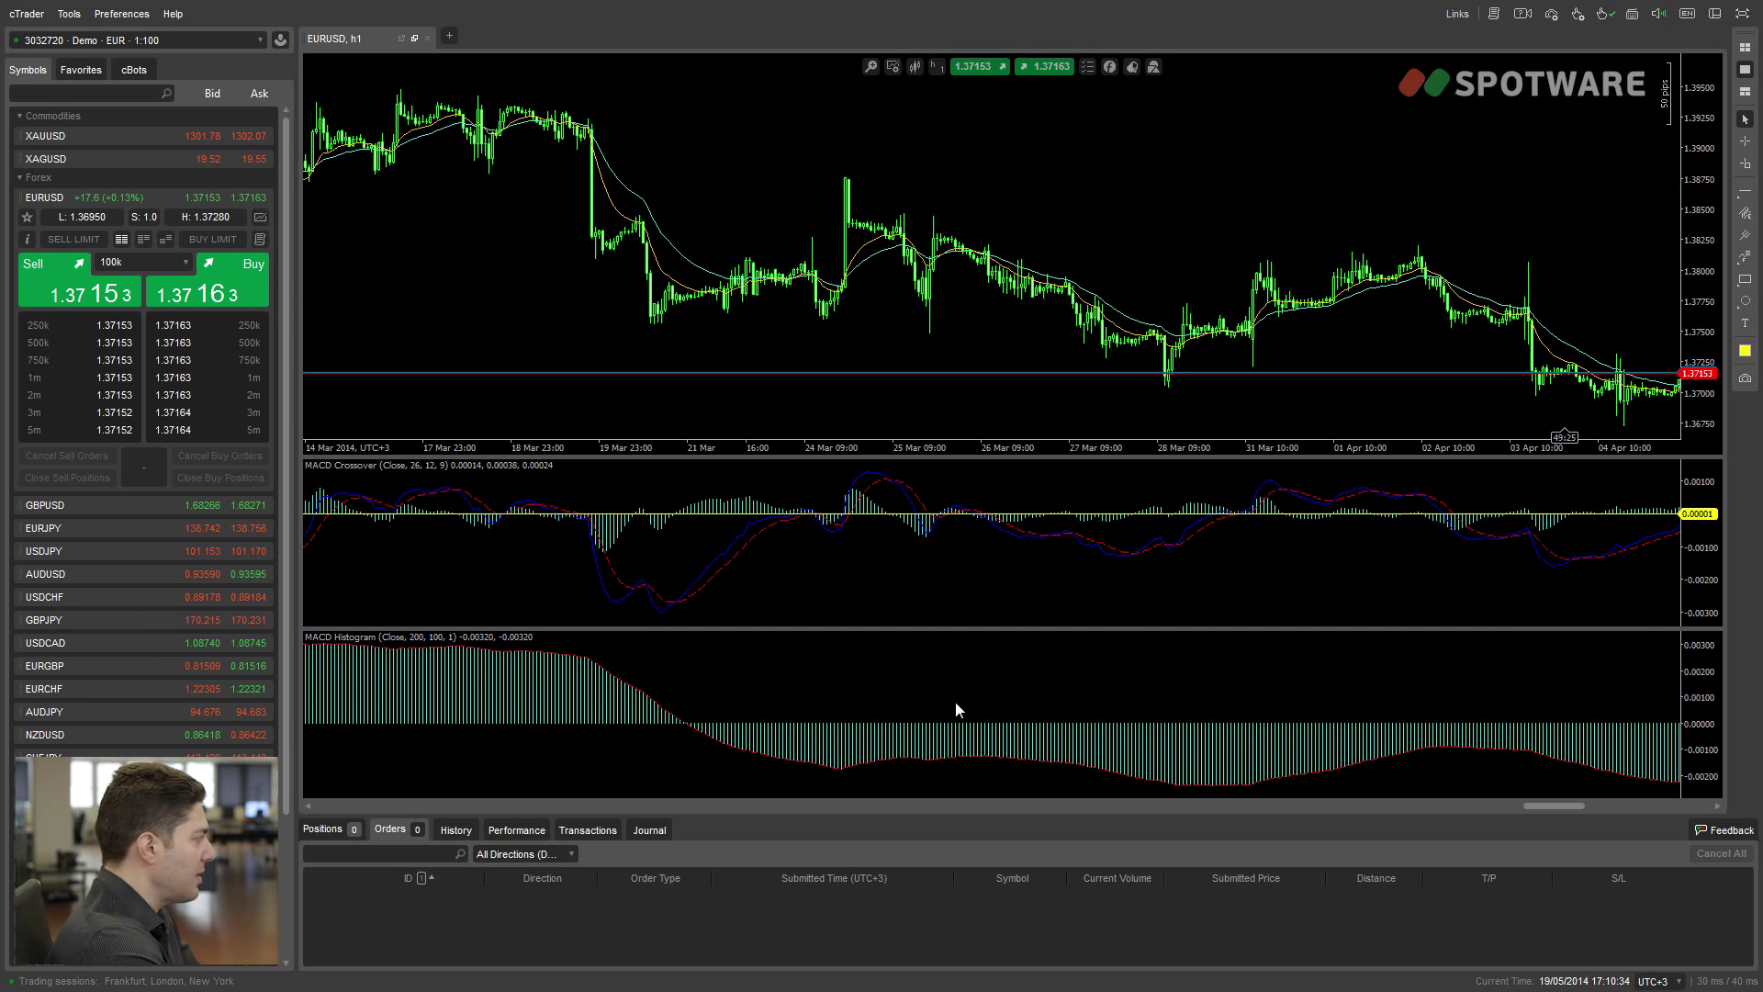
pyautogui.scroll(-2, 966, 686)
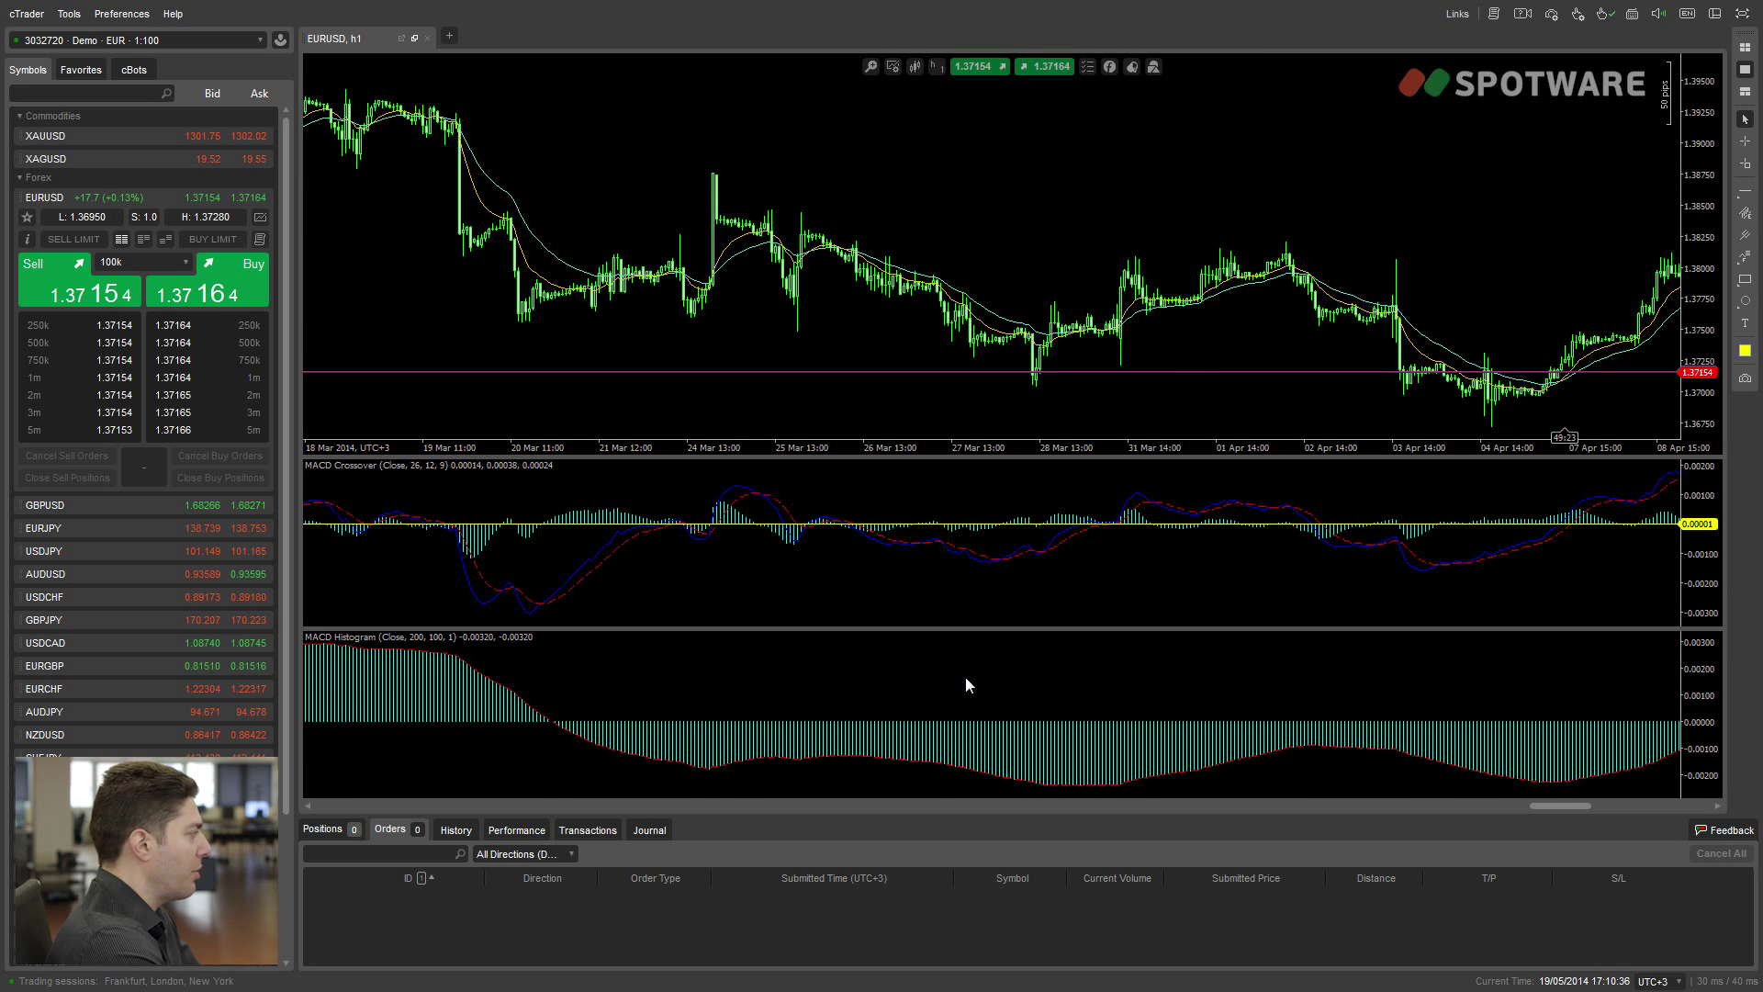
pyautogui.scroll(-6, 964, 680)
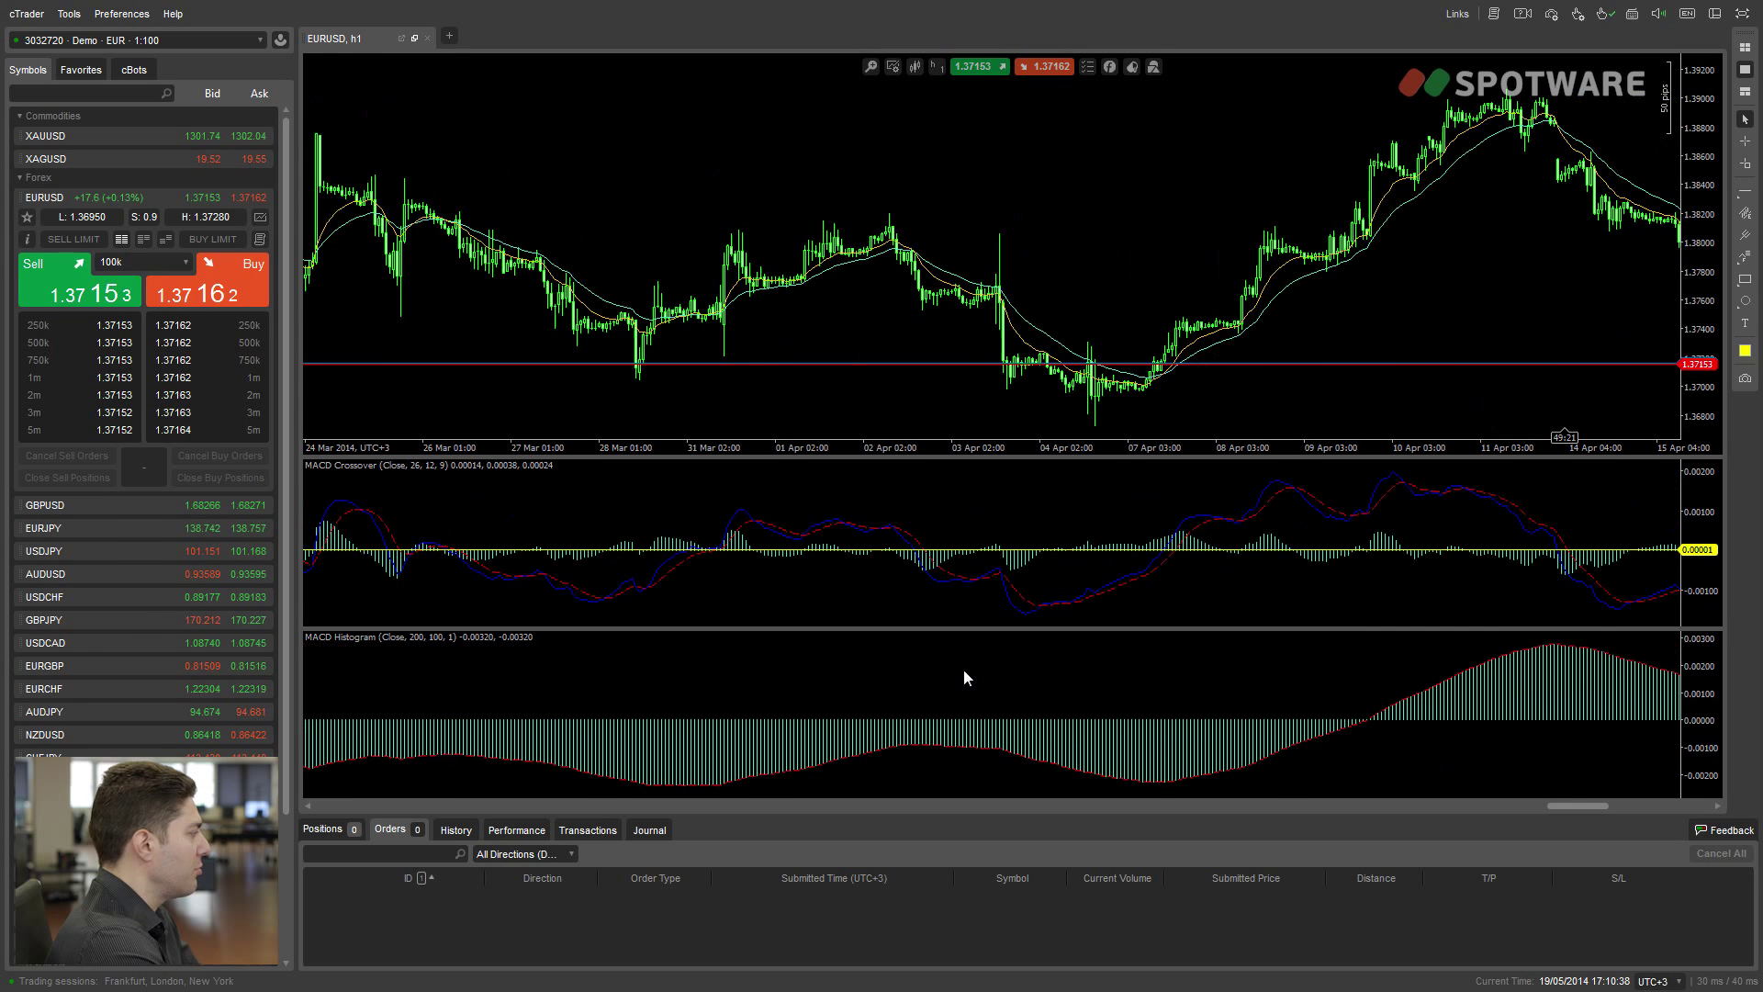
pyautogui.scroll(6, 963, 670)
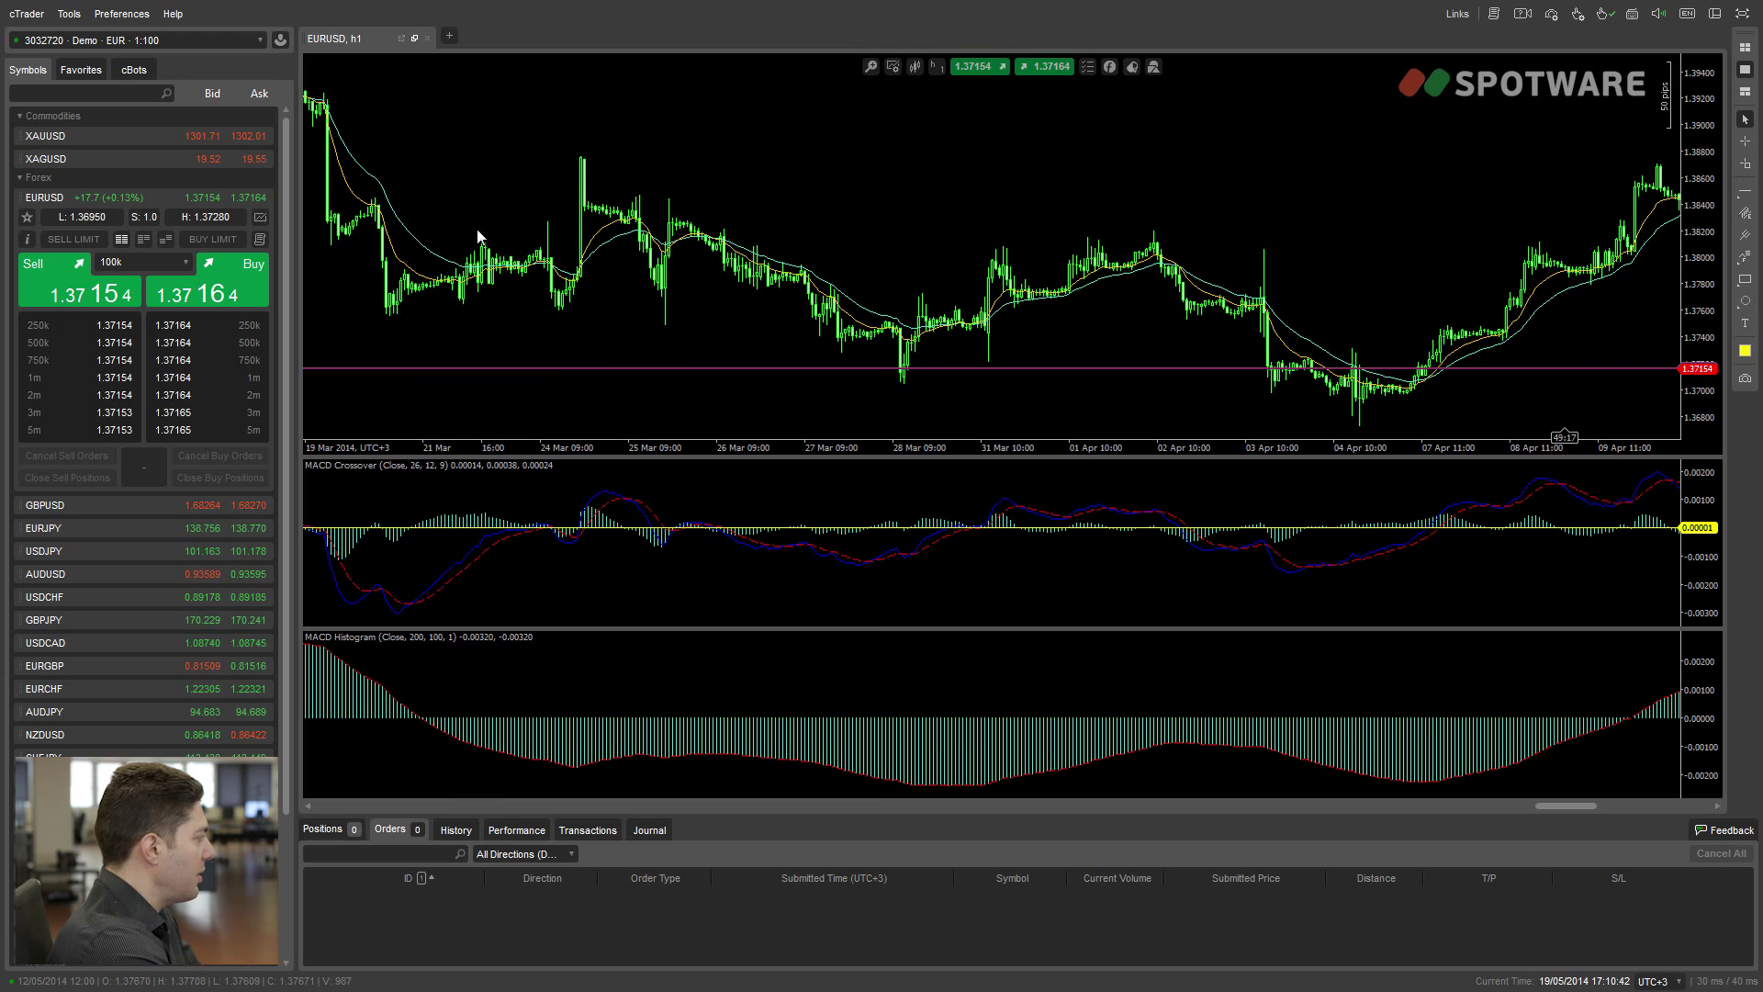
# Step: Trace the March to April 2014 price moves with the crosshair against the MACD Histogram's zero-line crossings
pyautogui.click(1745, 141)
pyautogui.moveTo(353, 144); pyautogui.dragTo(1603, 299)
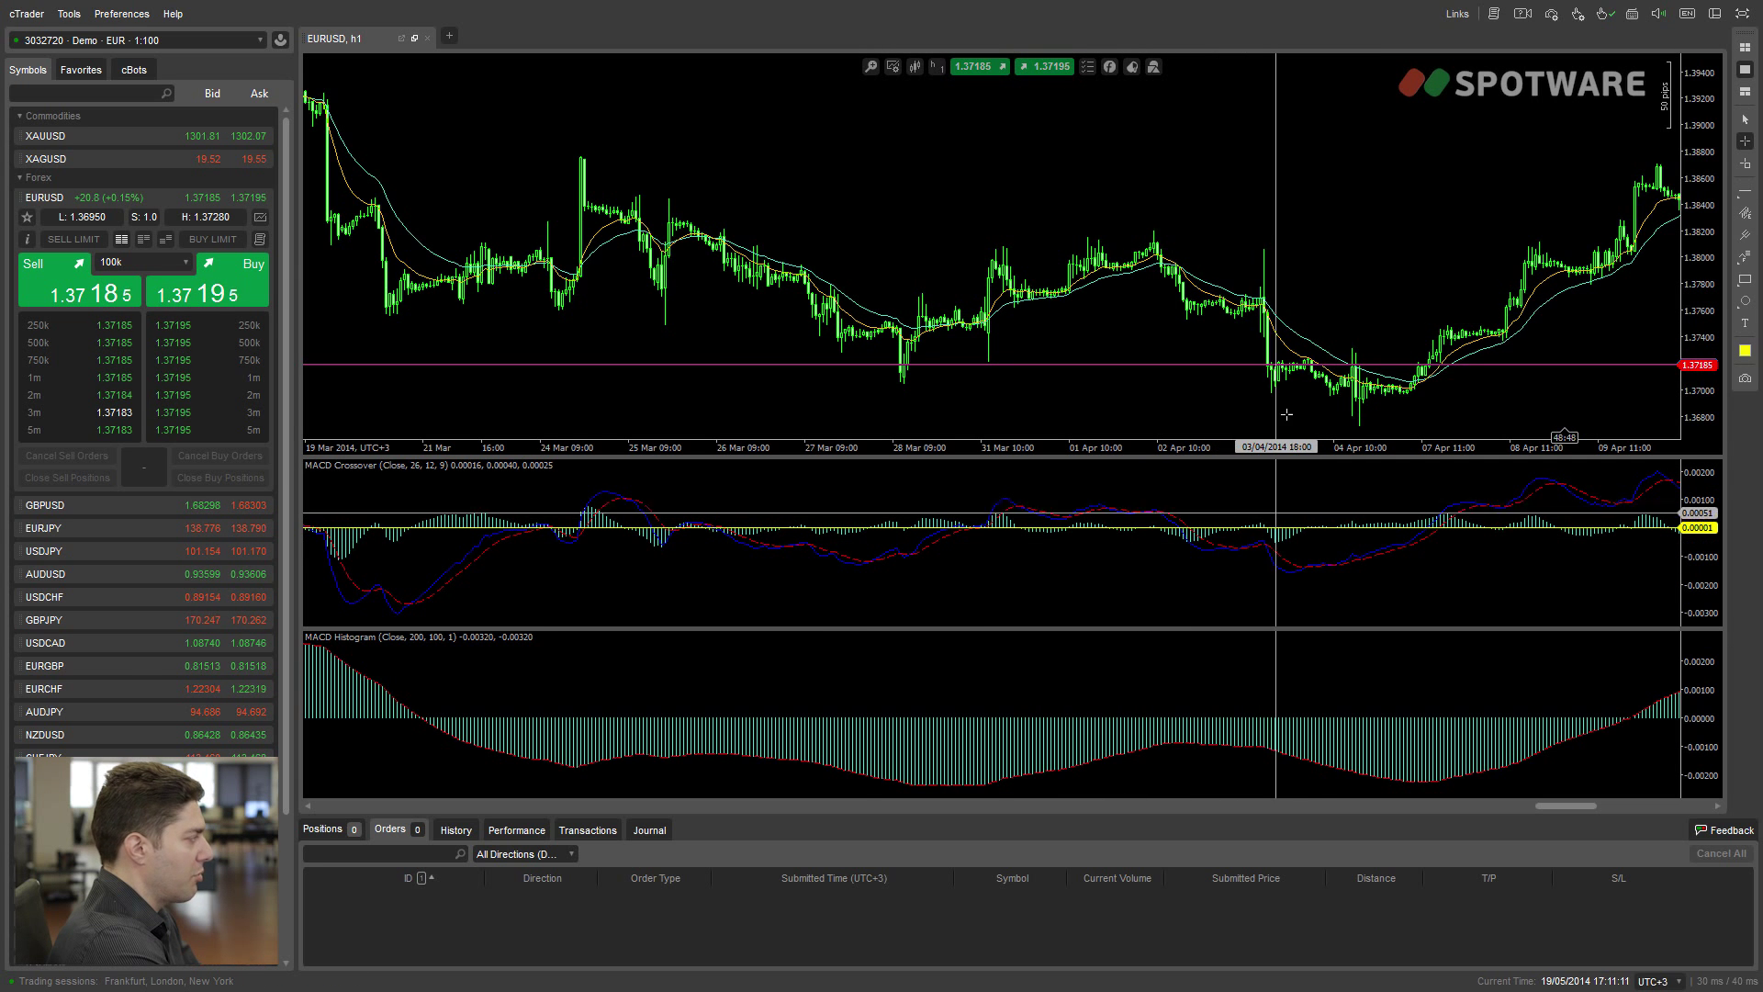
pyautogui.scroll(3, 957, 367)
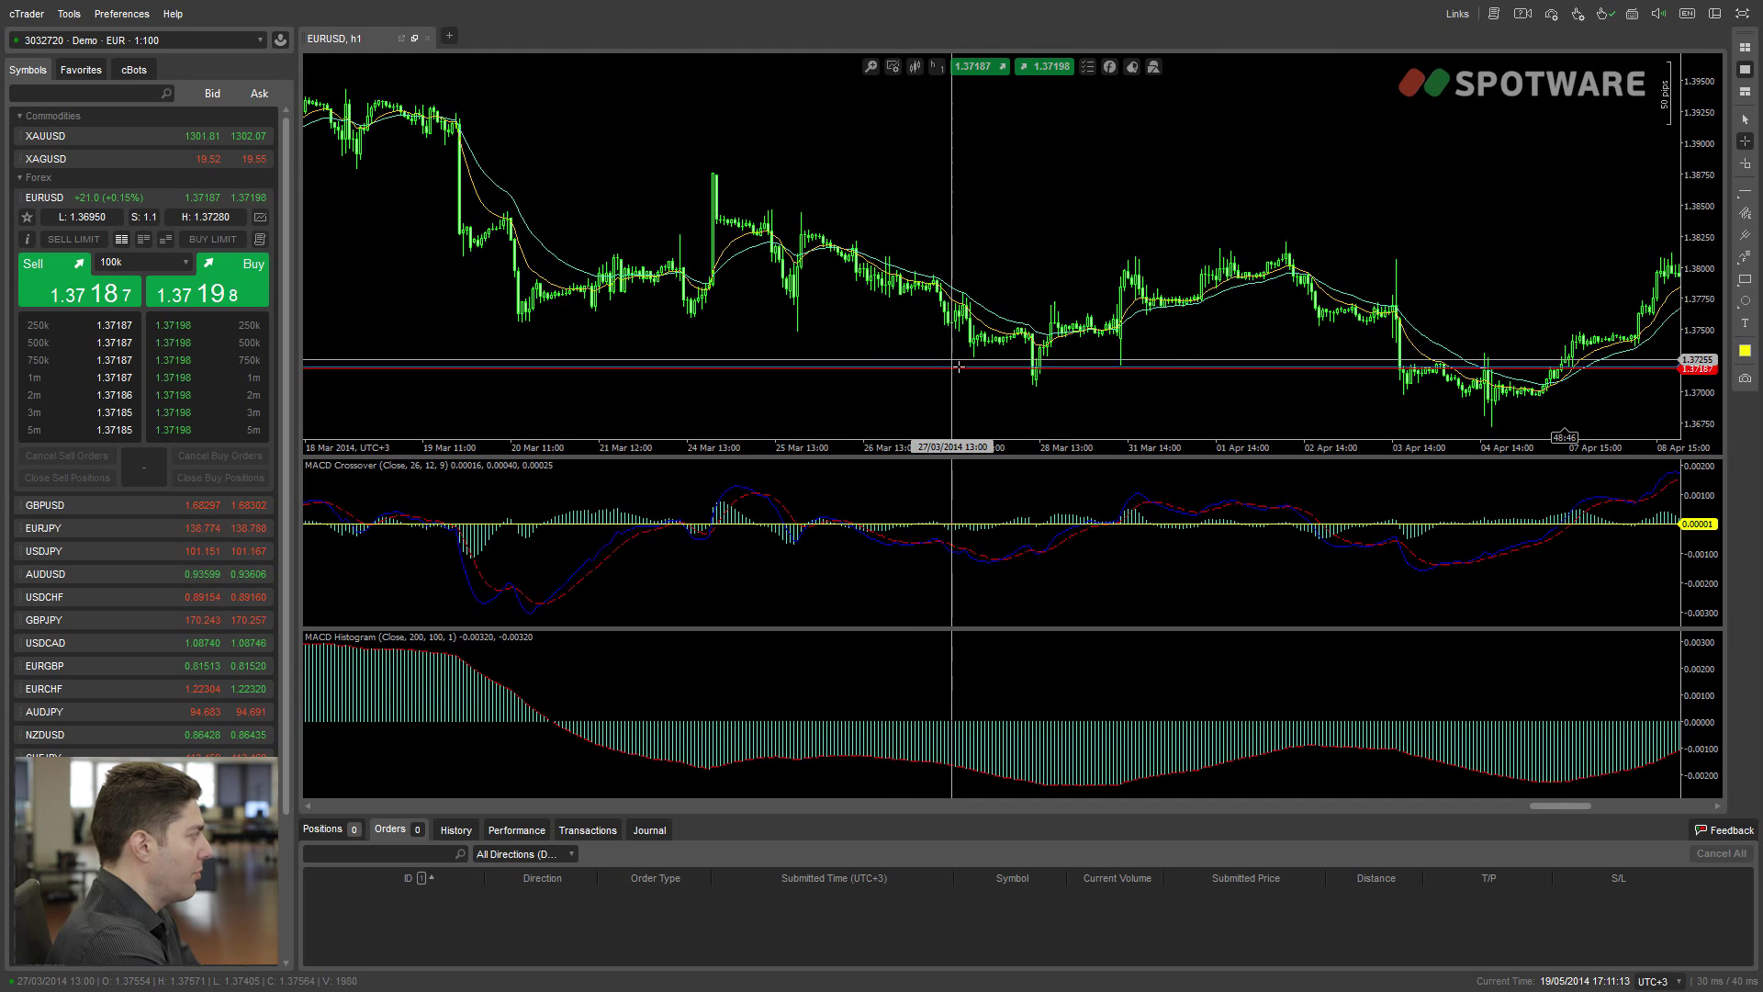
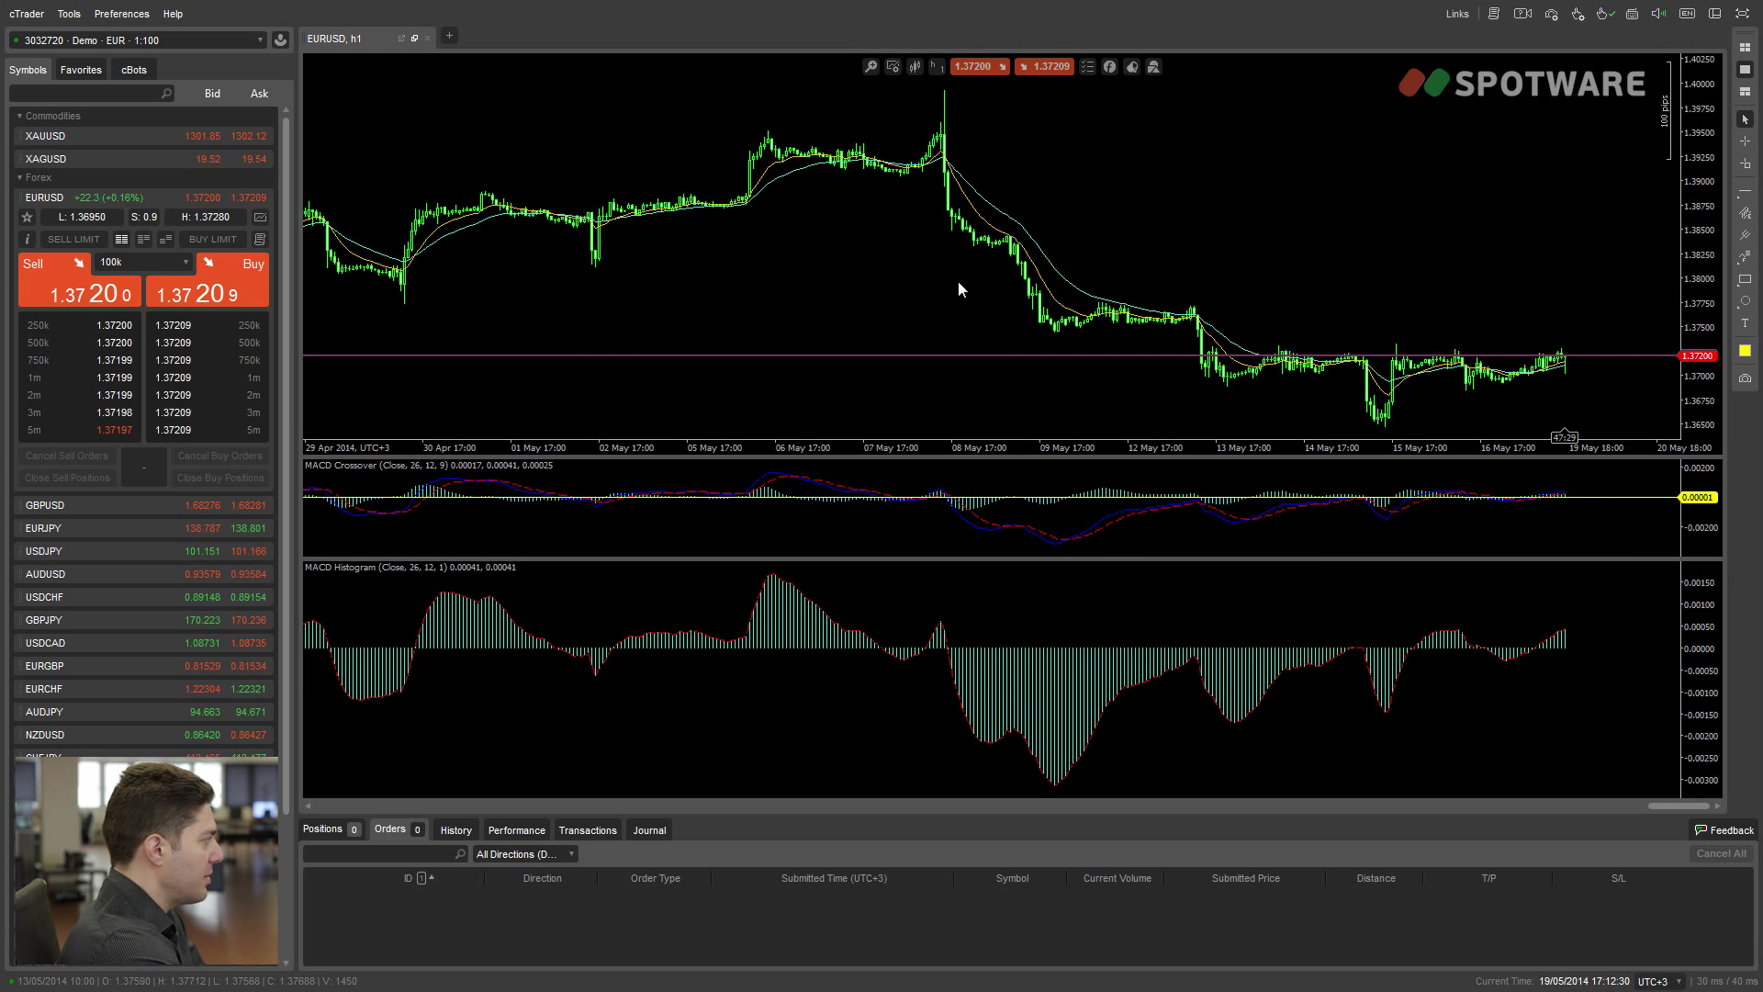
# Step: Draw a falling trend line on the price chart from the 8 May high and compare it with the histogram using the crosshair
pyautogui.click(1745, 191)
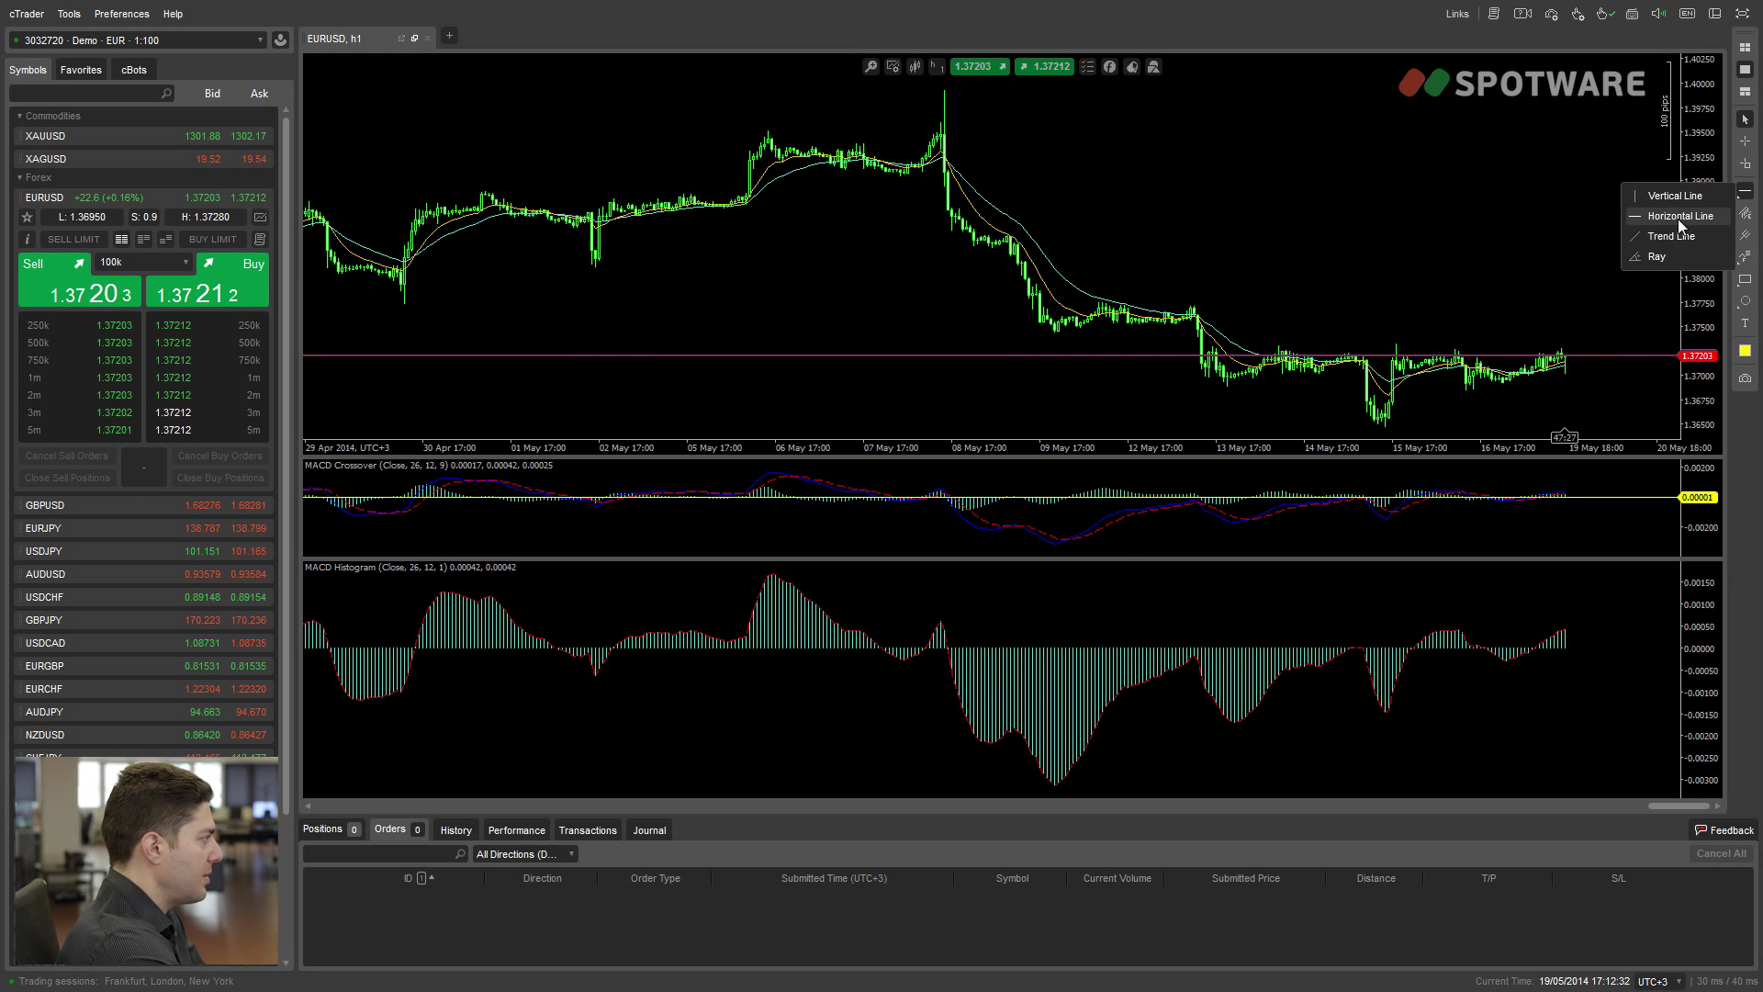
pyautogui.moveTo(943, 148); pyautogui.dragTo(1217, 287)
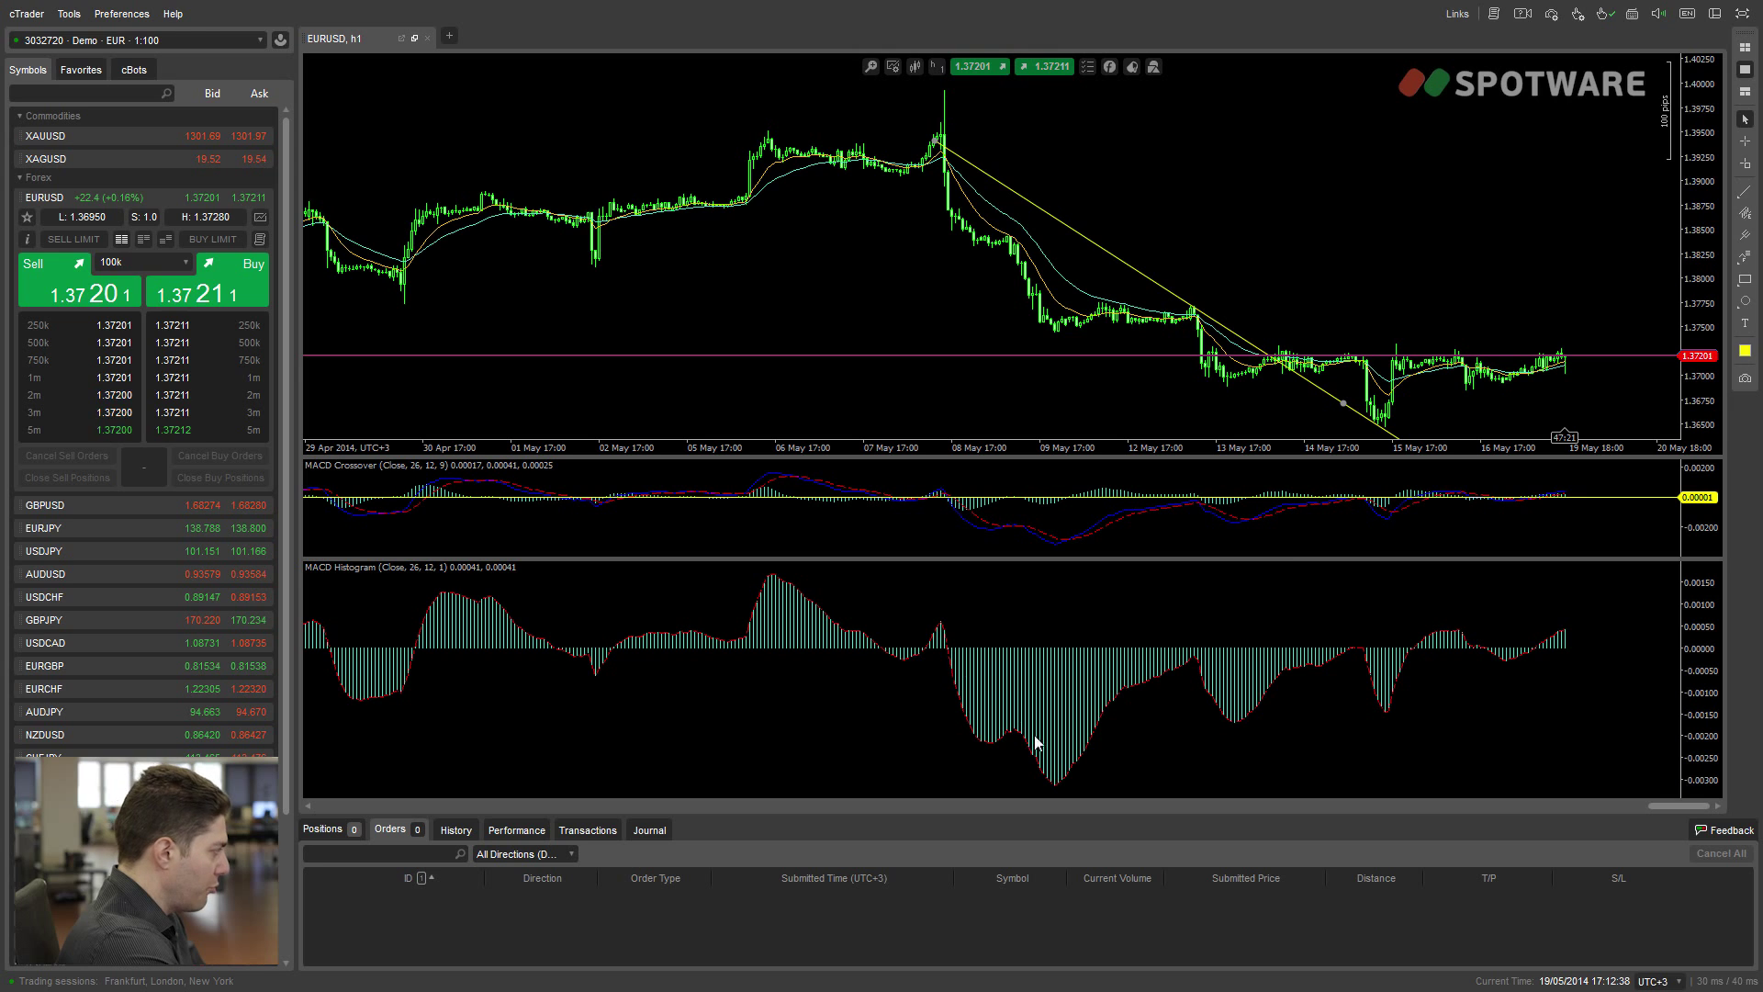
pyautogui.middleClick(1182, 353)
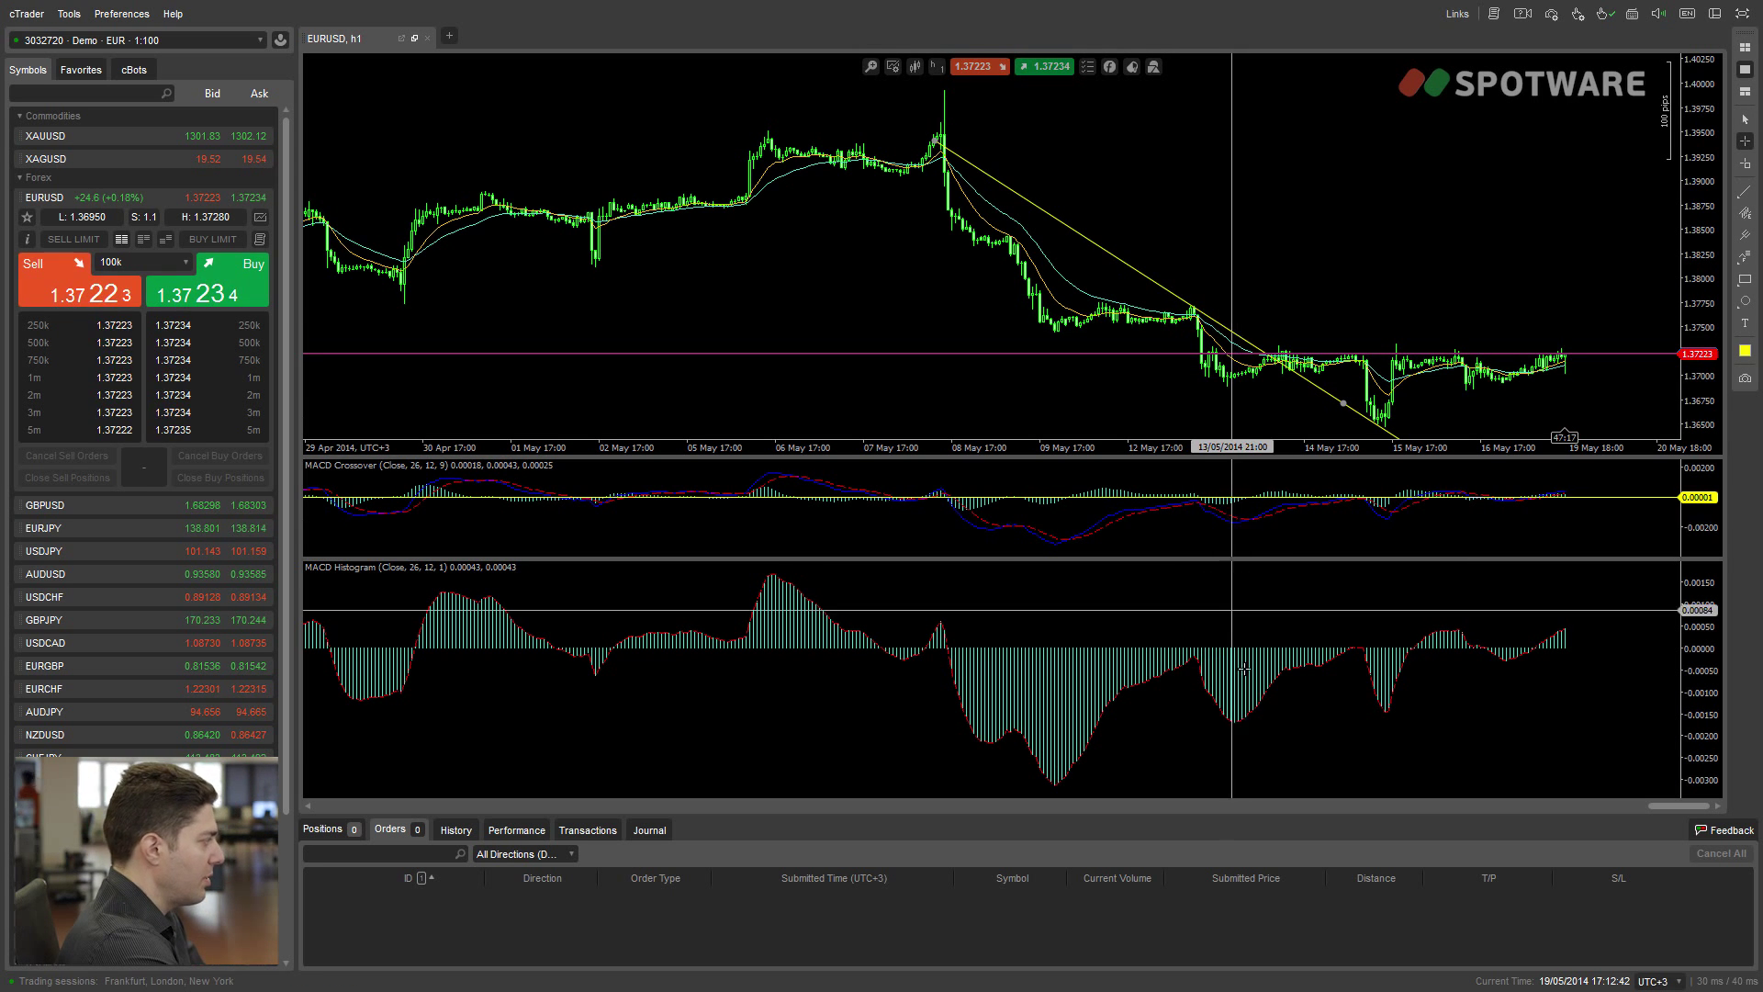
# Step: Draw a rising trend line in the MACD Histogram pane joining the 9 May and 13 May troughs, and fine-tune its second anchor
pyautogui.click(1744, 191)
pyautogui.click(1669, 236)
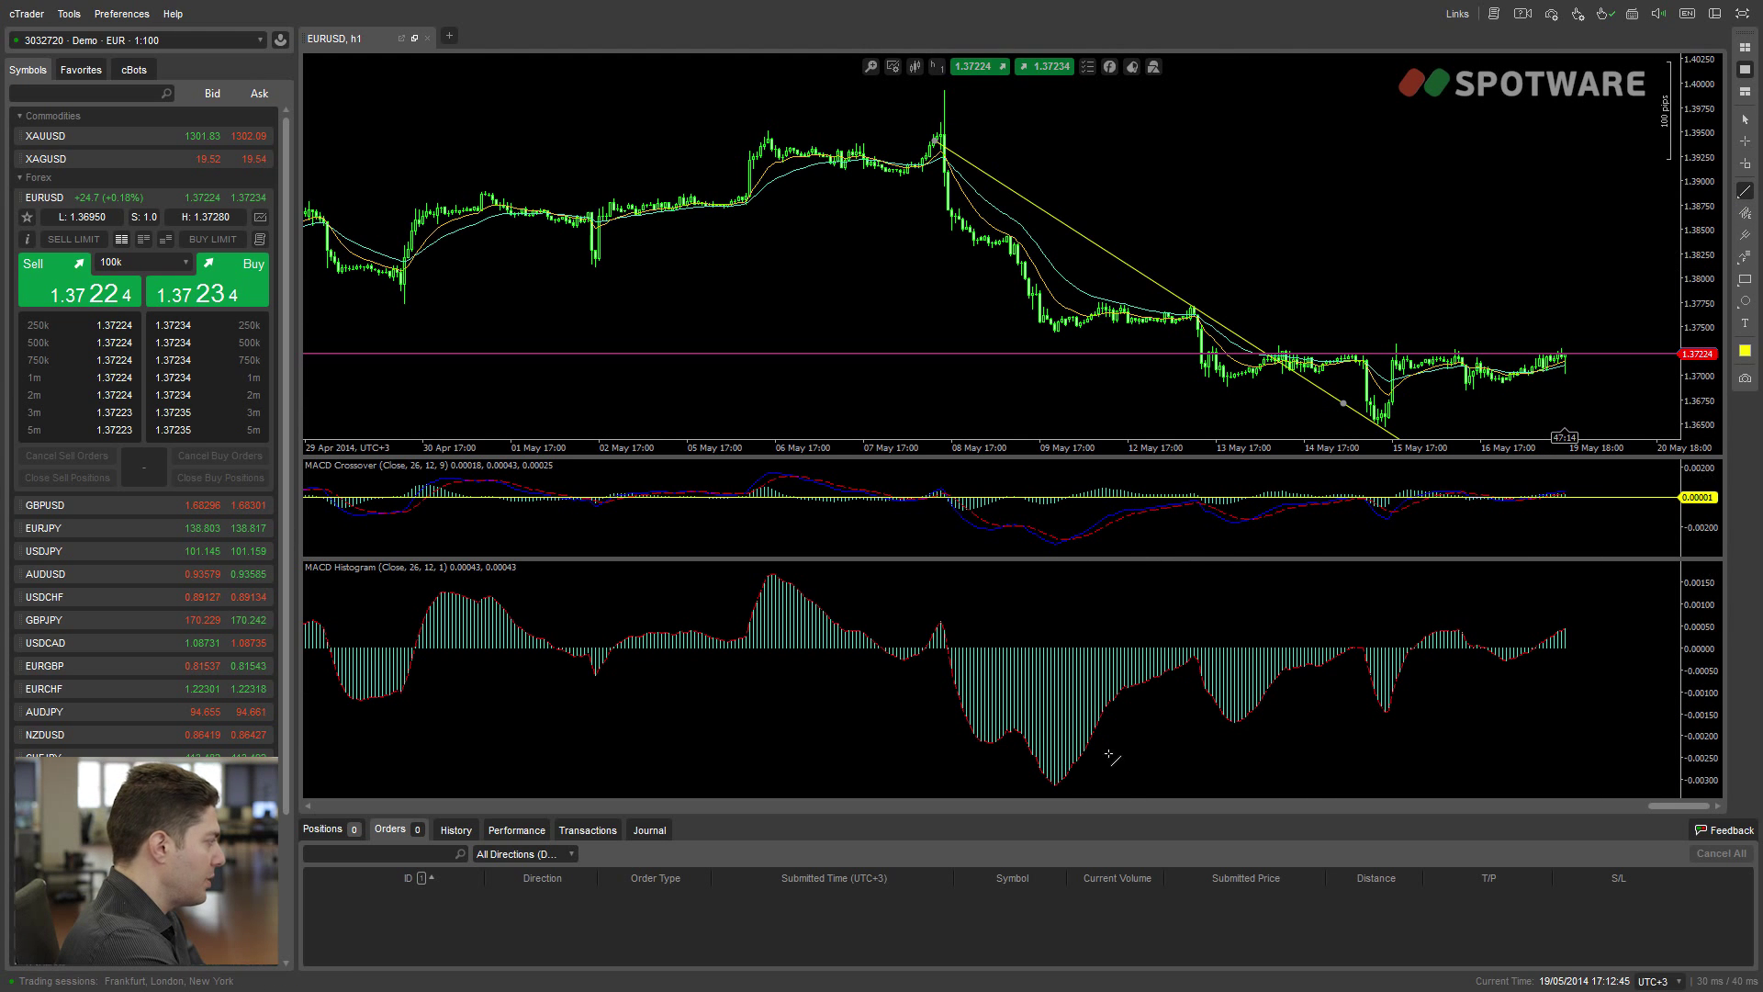
pyautogui.click(1050, 787)
pyautogui.click(1241, 720)
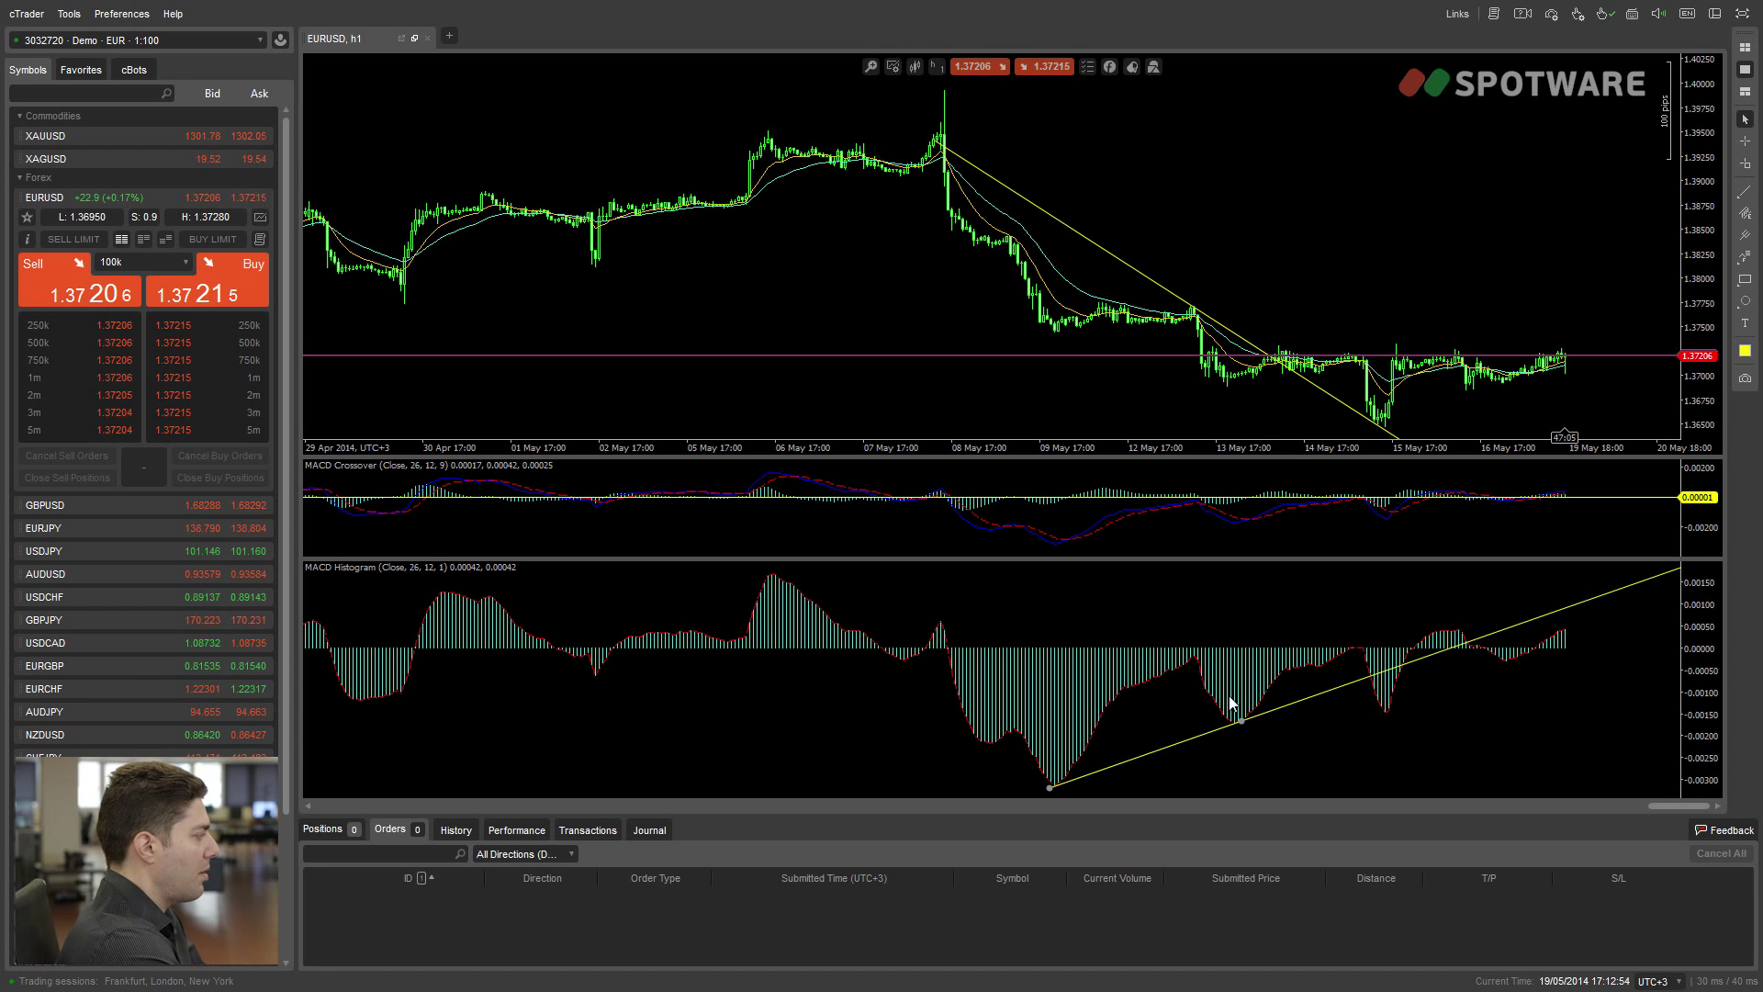
pyautogui.moveTo(1242, 720); pyautogui.dragTo(1241, 721)
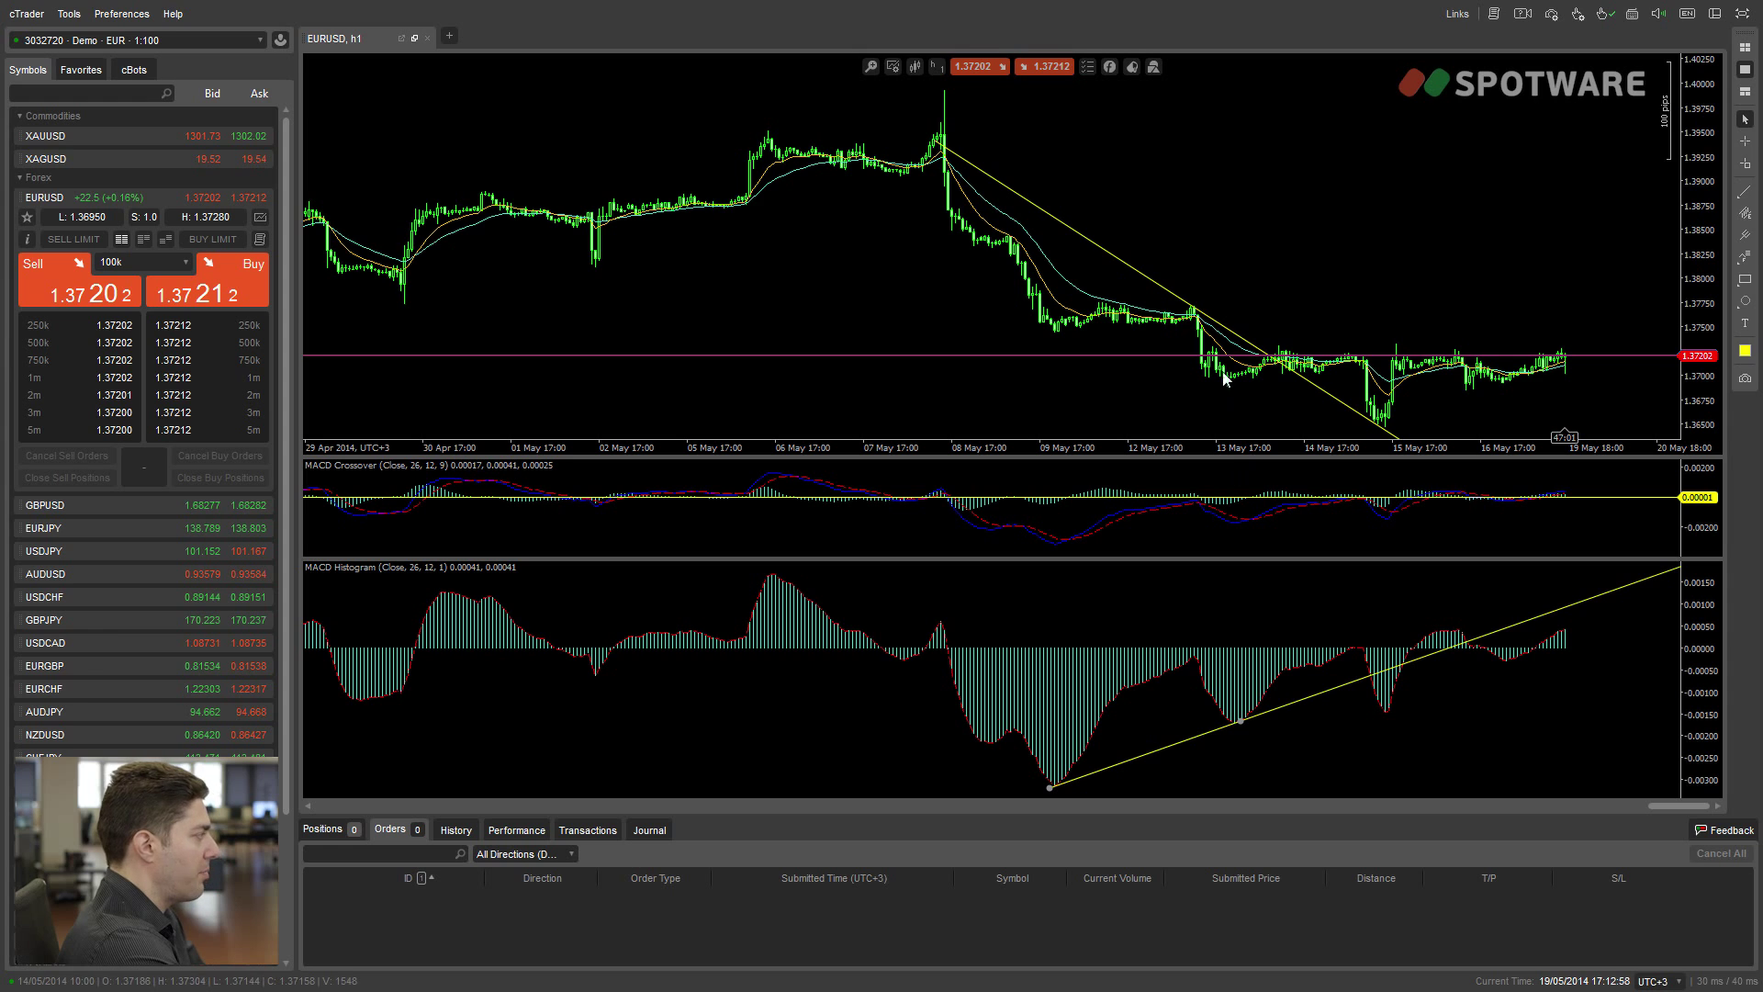
# Step: Delete the falling trend line from the price chart and check the price lows against the histogram troughs with the crosshair
pyautogui.click(1266, 354)
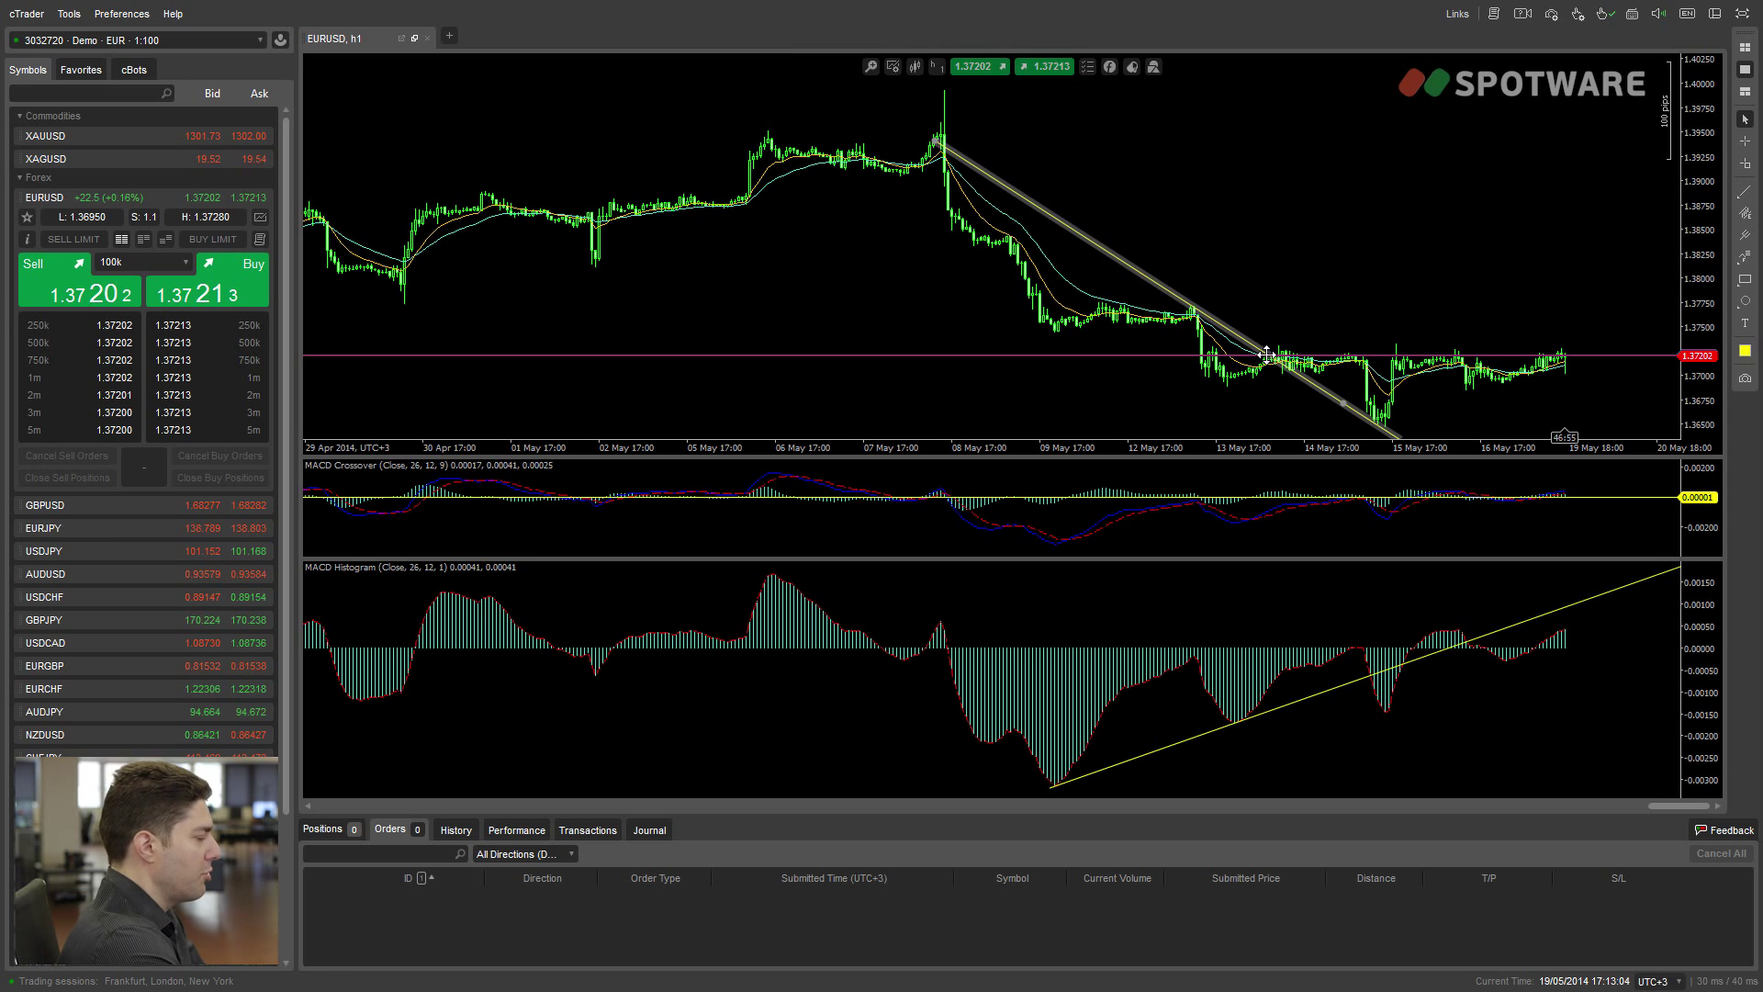
pyautogui.press('Delete')
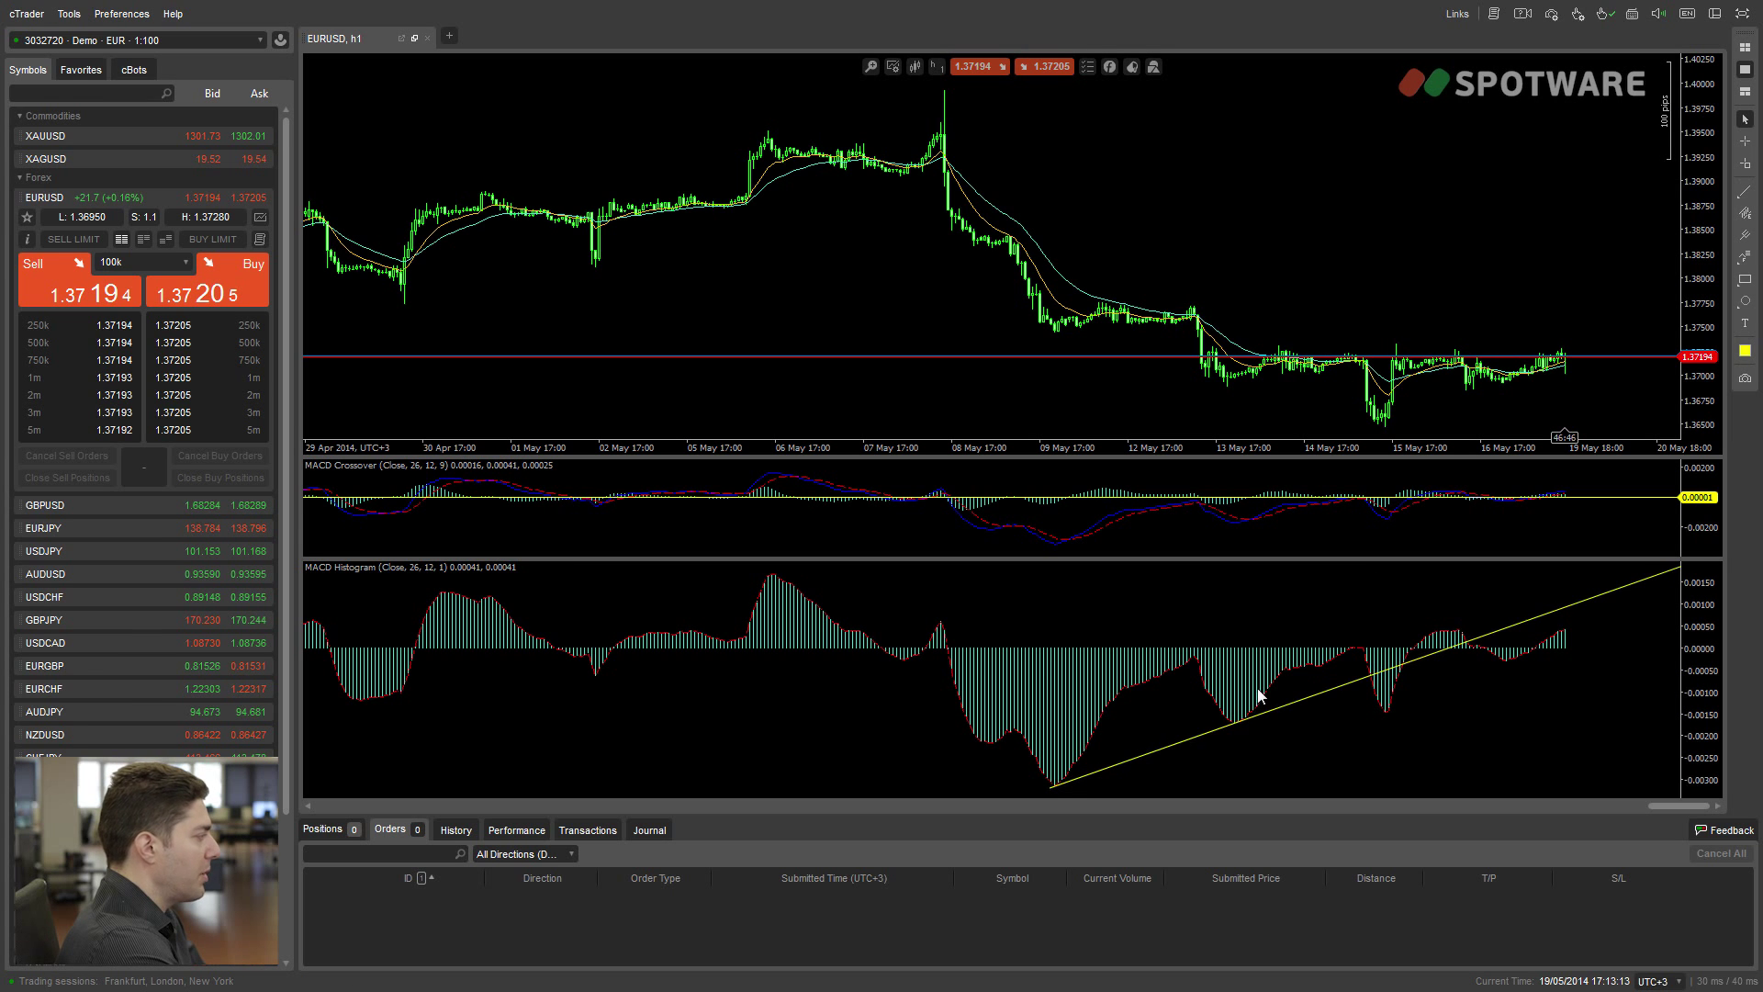
pyautogui.middleClick(1294, 358)
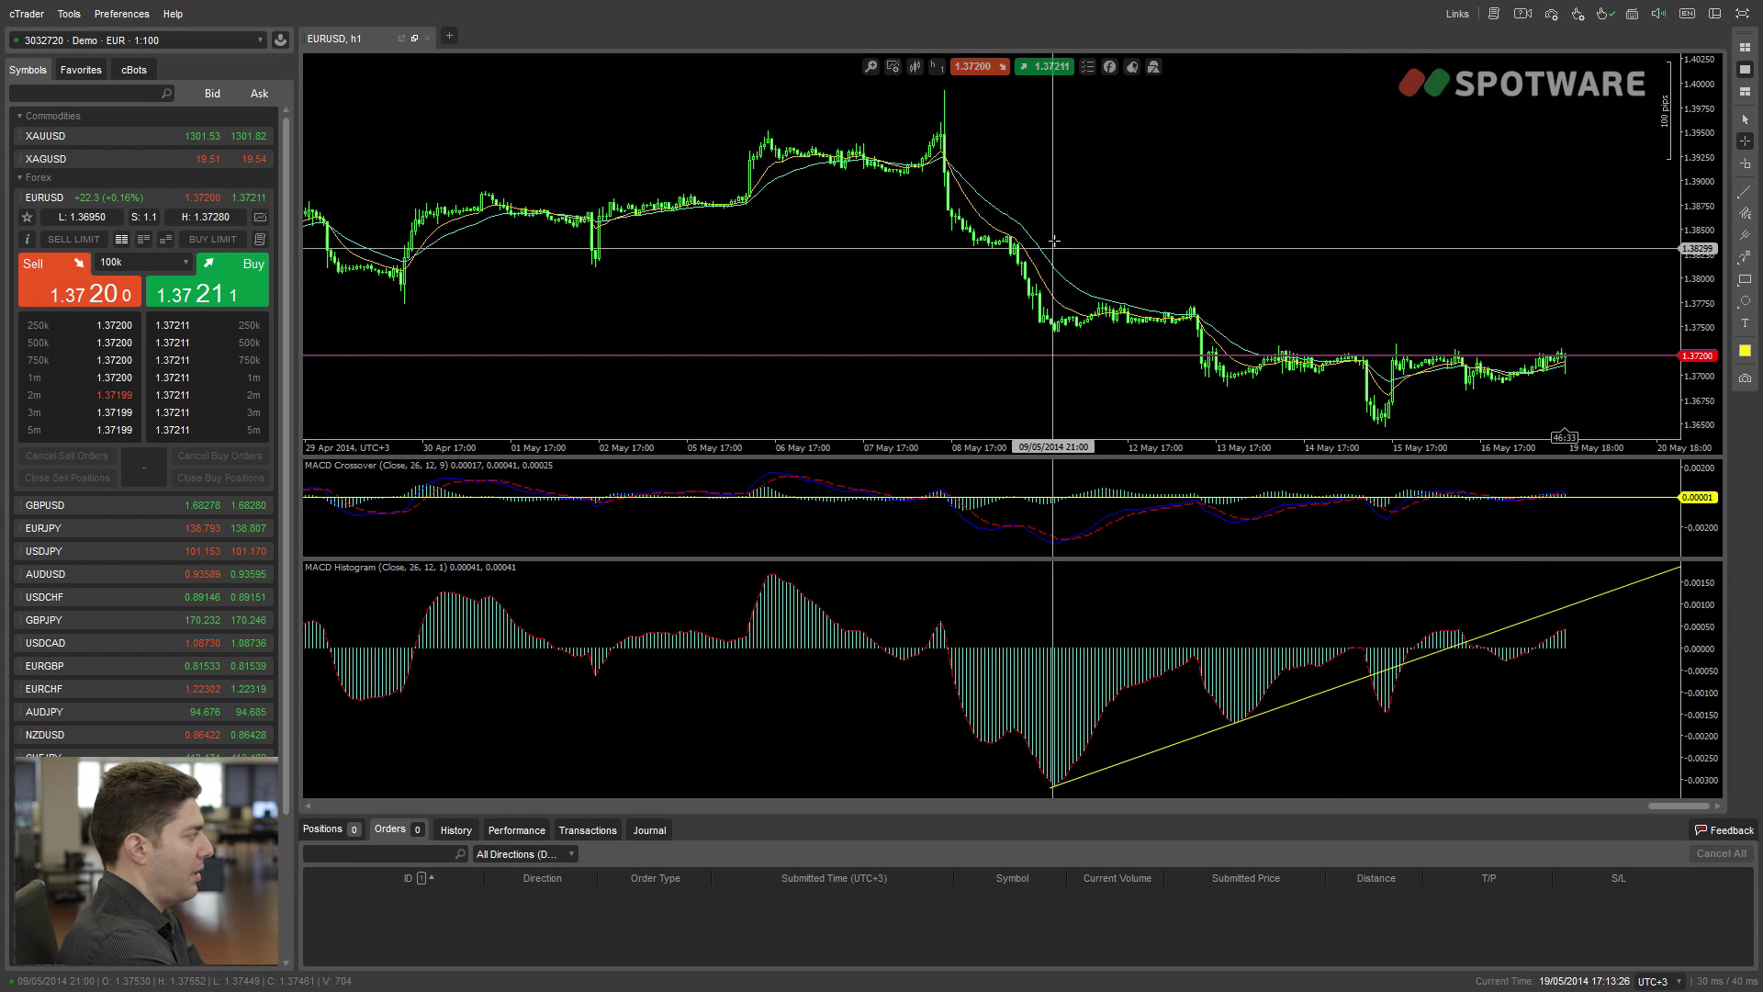